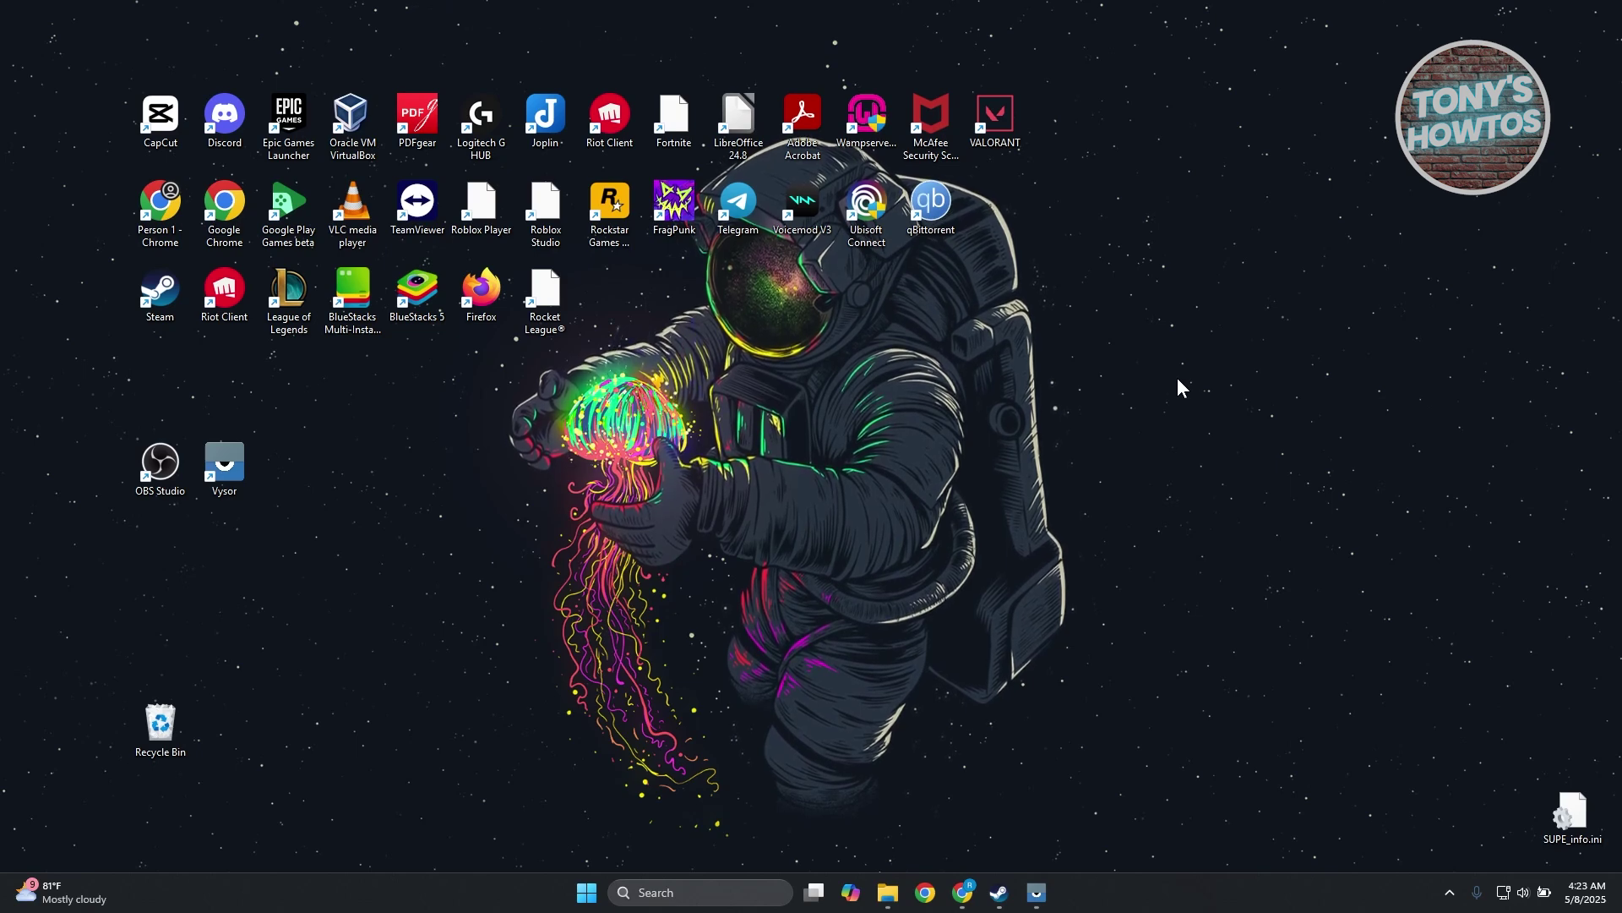
# Open Device Manager from a 'device' search and move its window to the right
pyautogui.click(710, 879)
pyautogui.write('d')
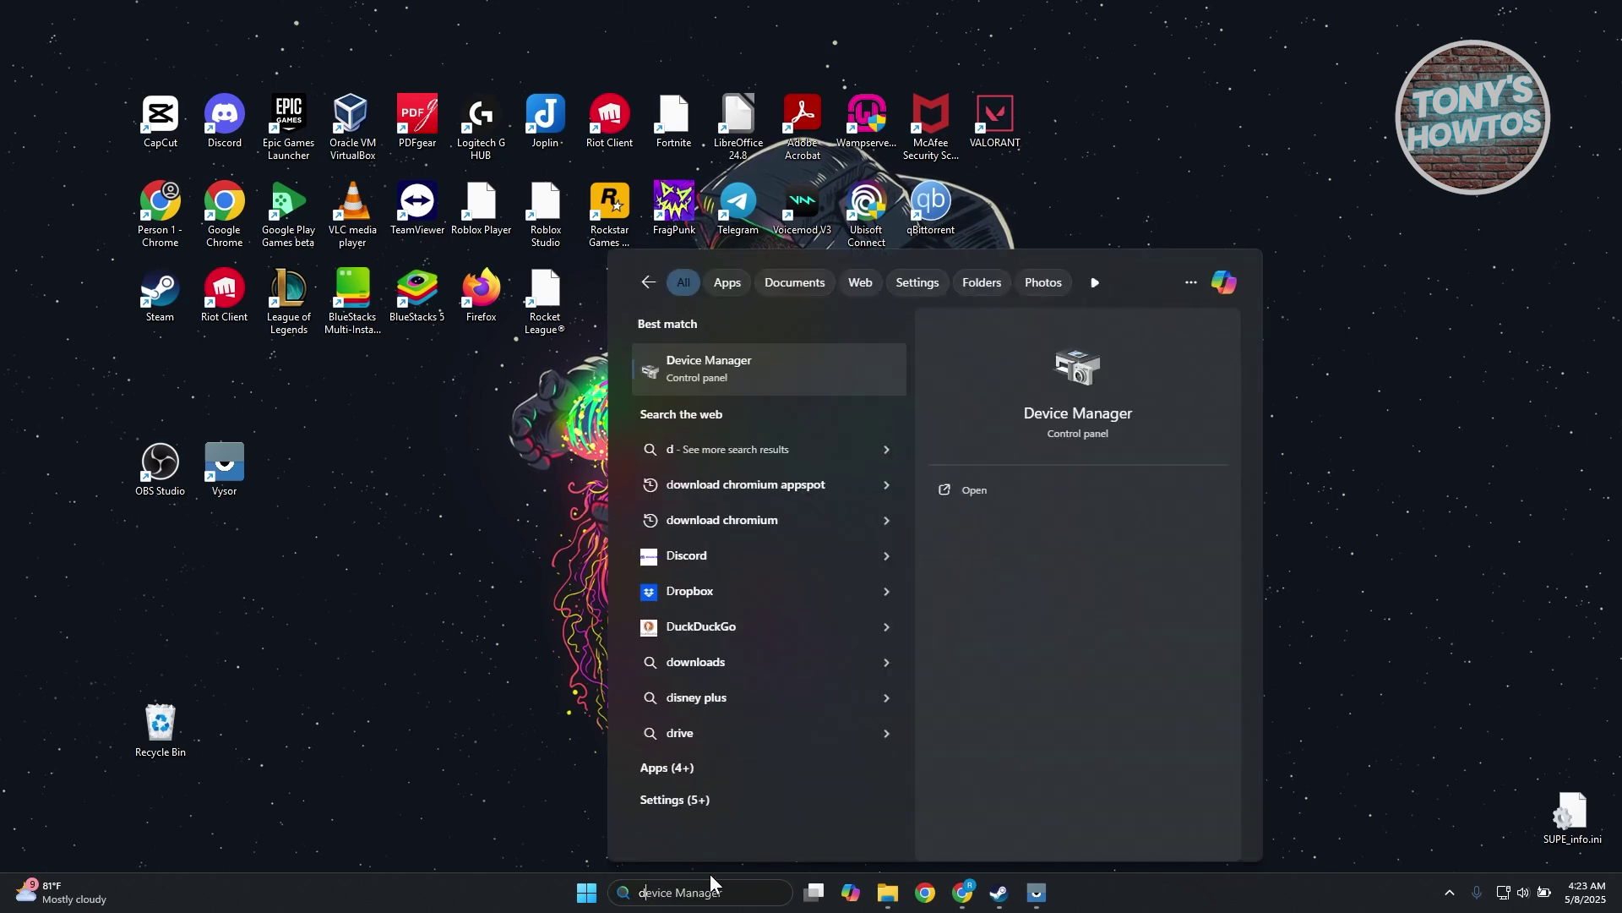
pyautogui.write('evice')
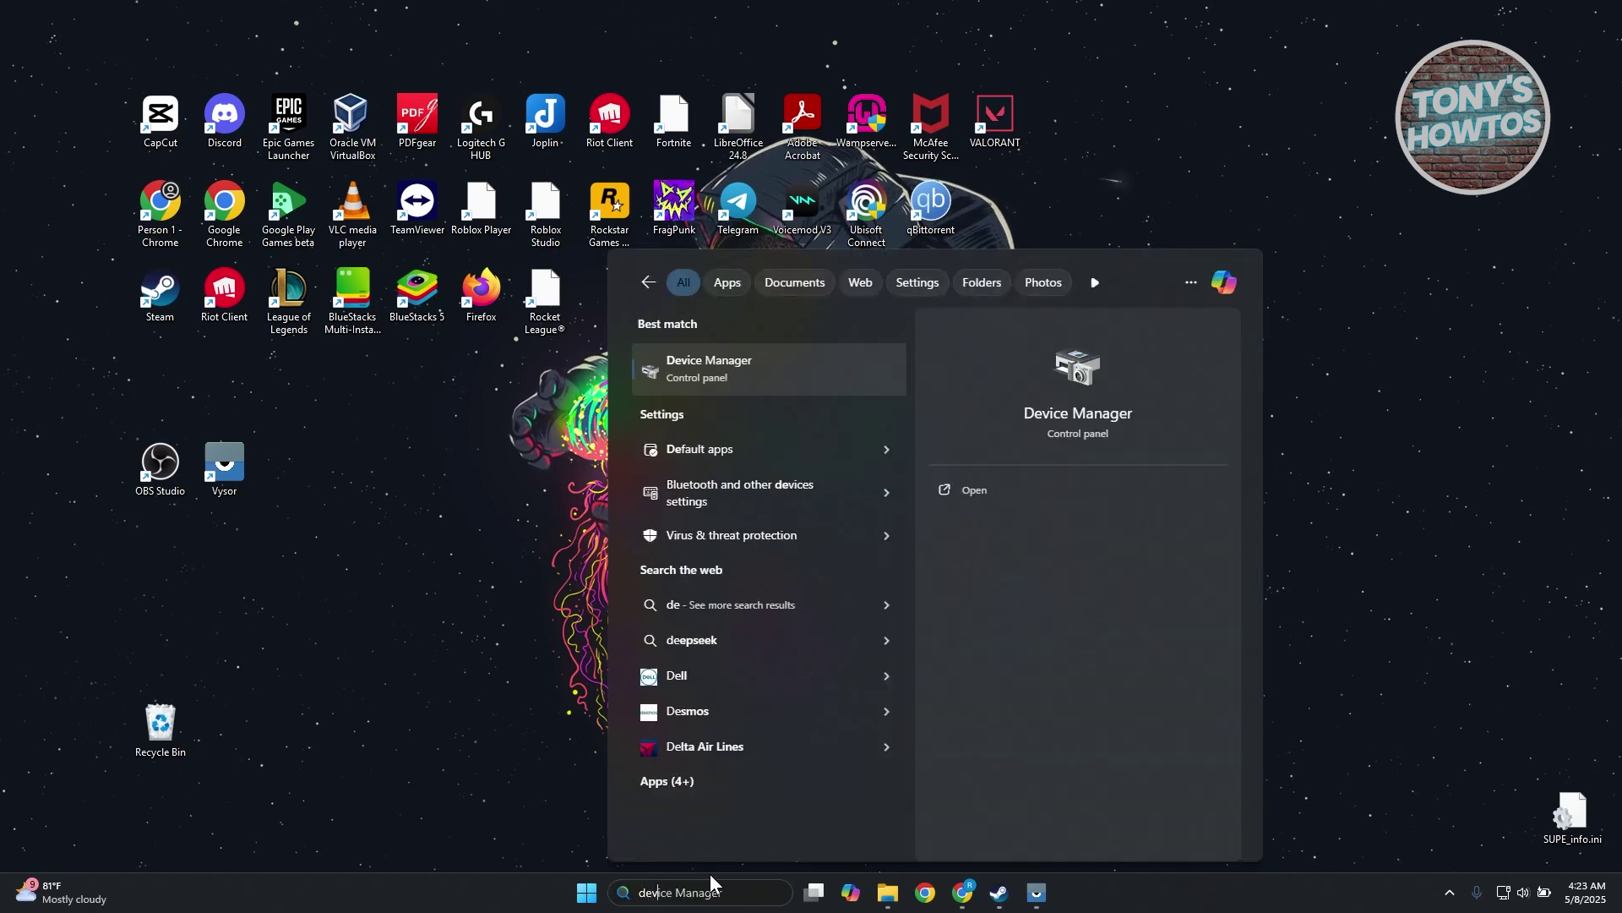
pyautogui.click(675, 371)
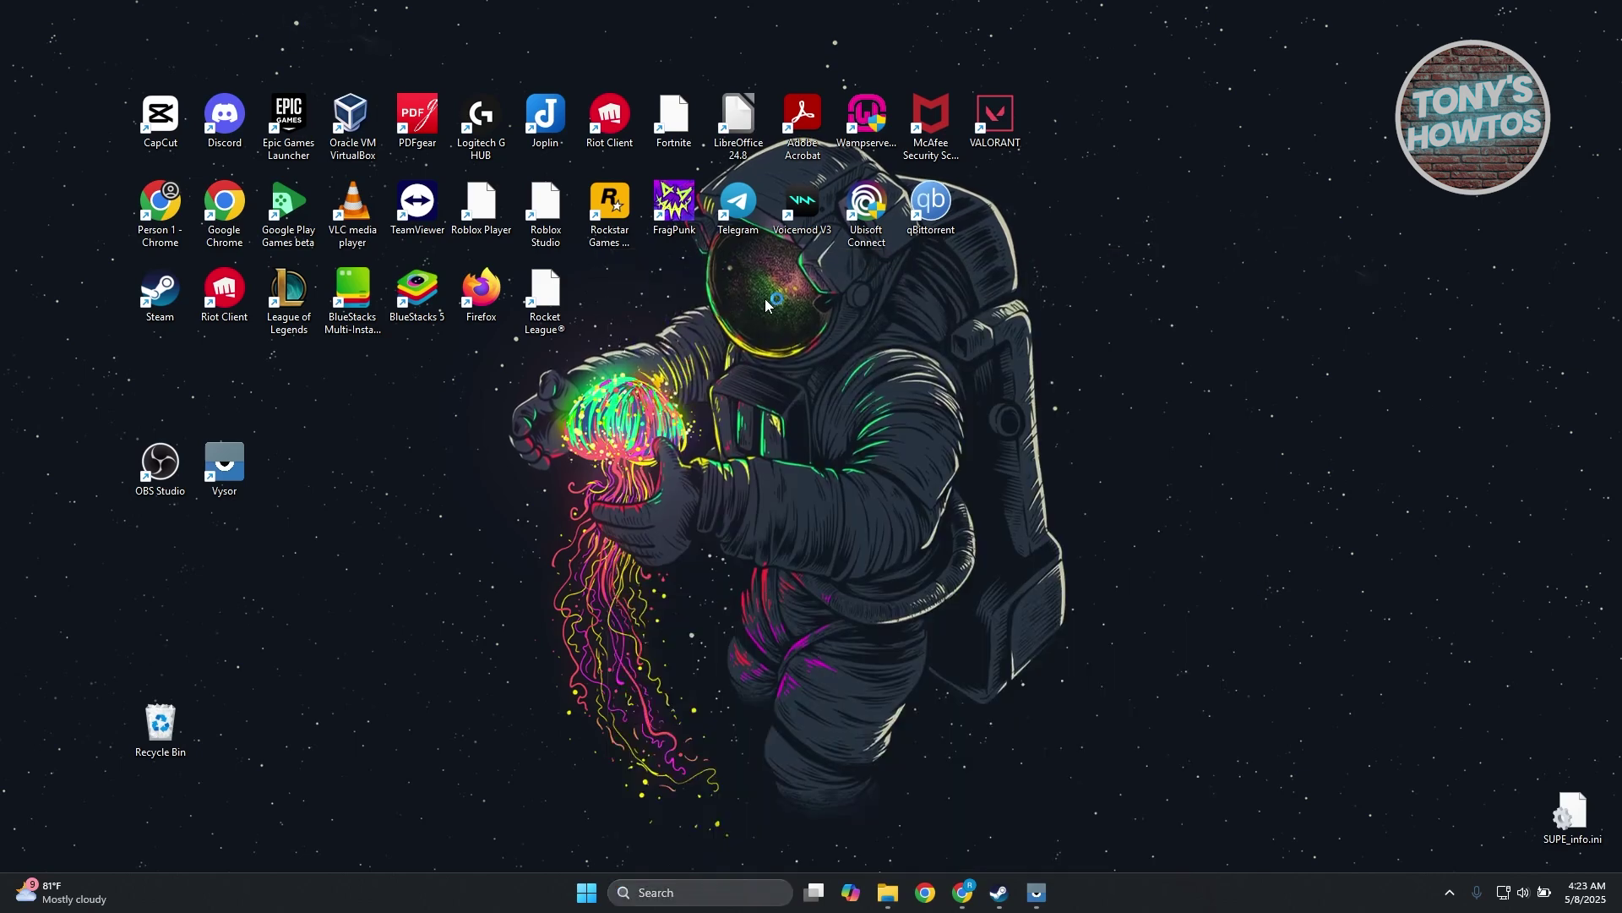
pyautogui.moveTo(520, 49); pyautogui.dragTo(916, 72)
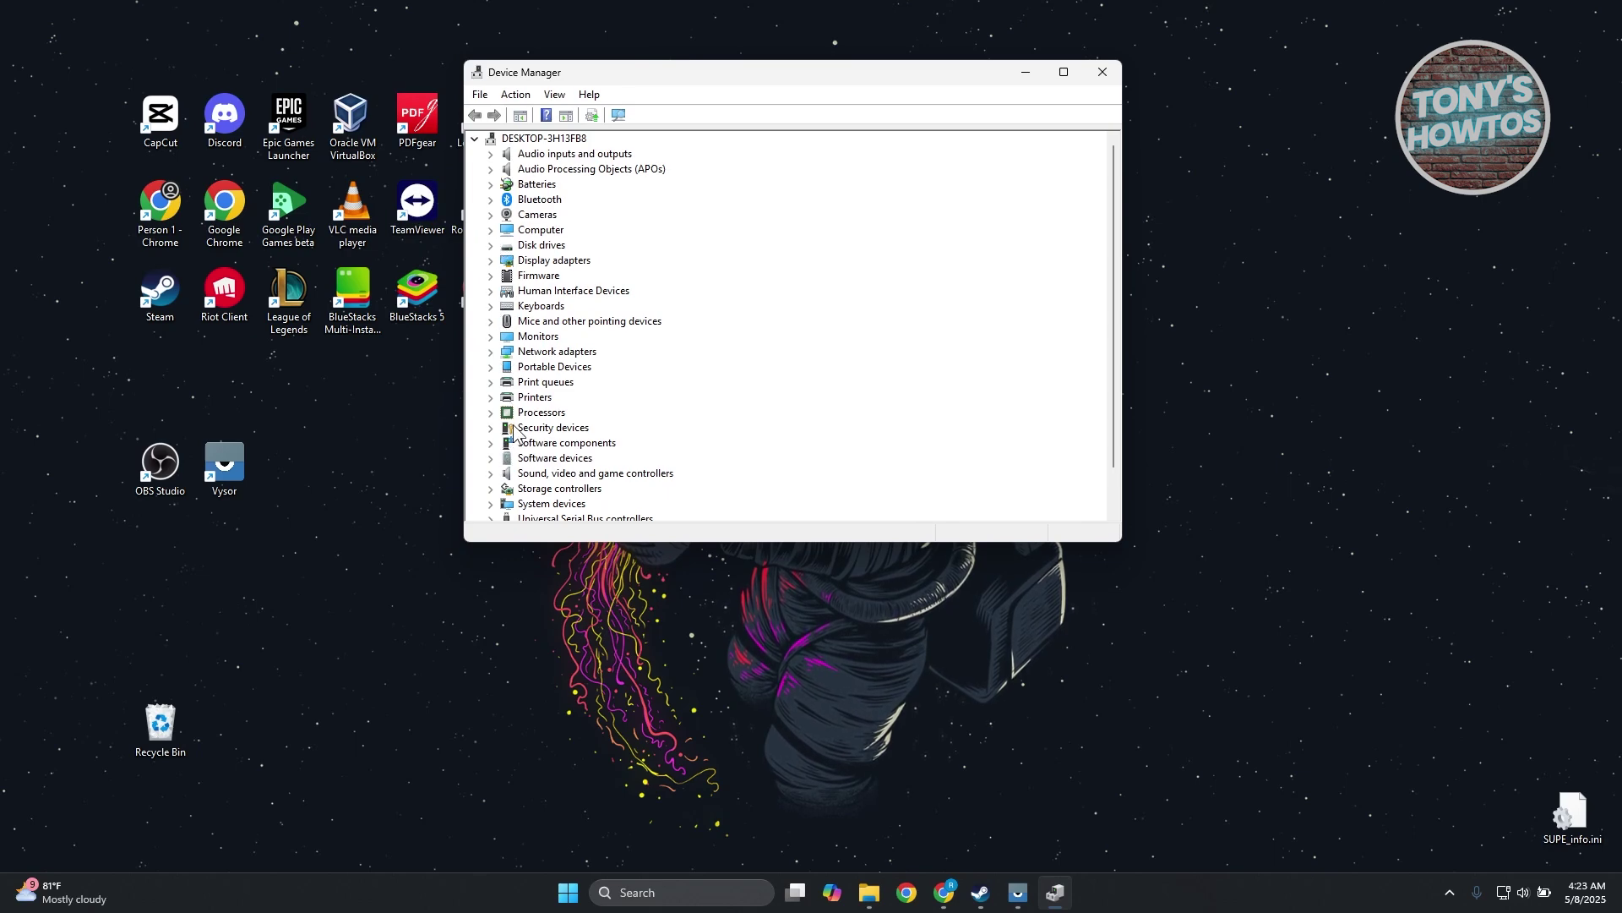
# Expand Human Interface Devices and select the HID-compliant touch pad
pyautogui.click(491, 276)
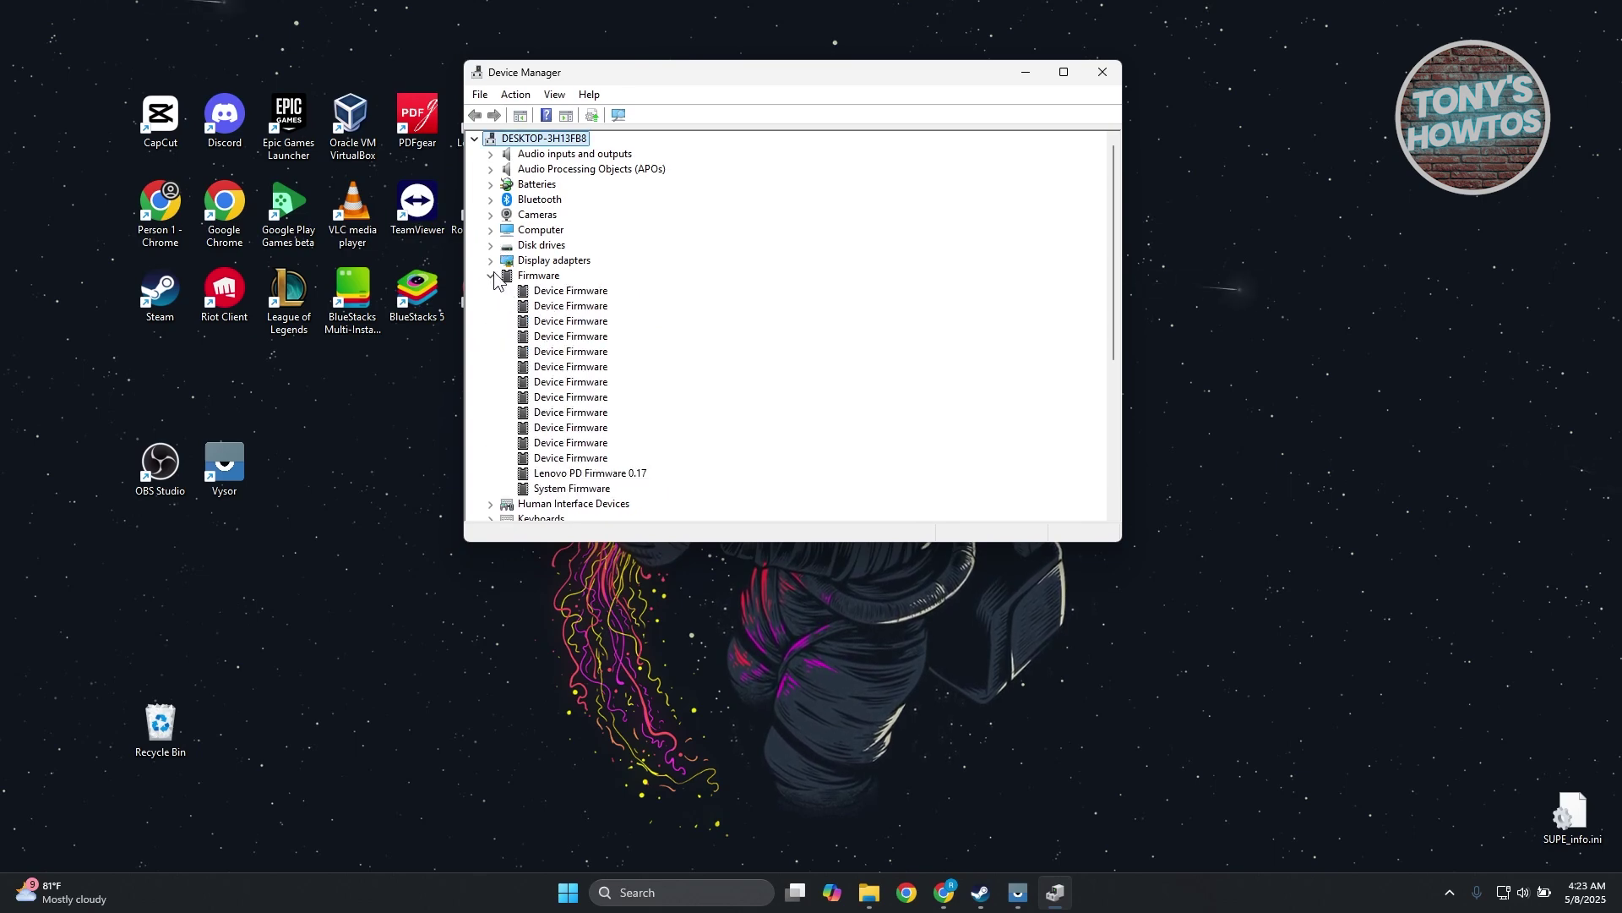
pyautogui.click(491, 276)
pyautogui.click(491, 291)
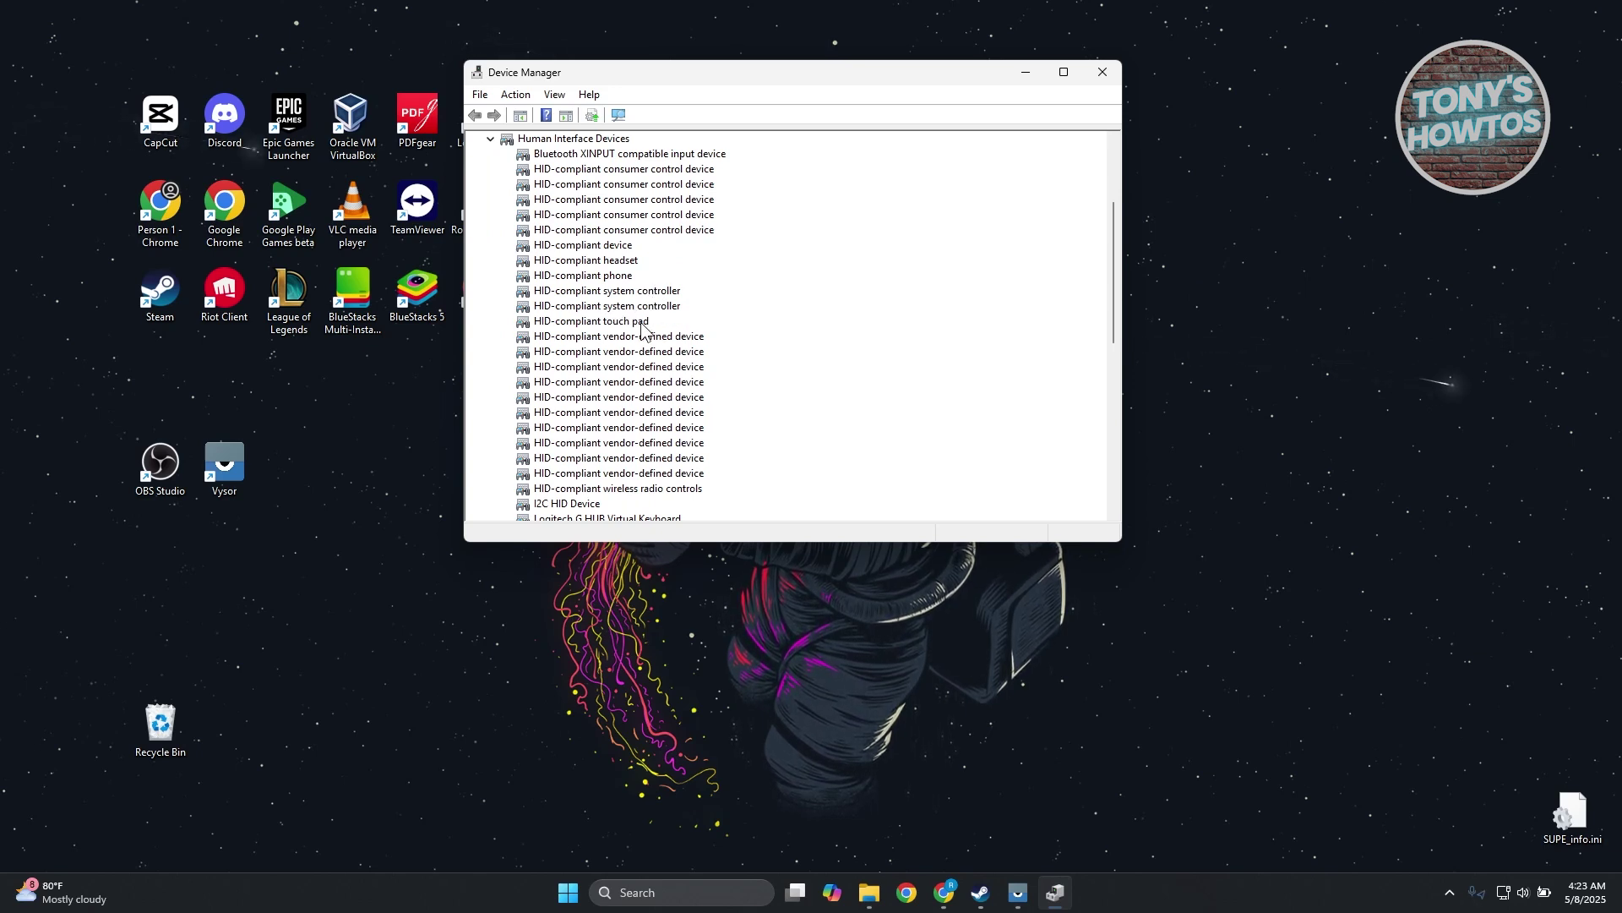
pyautogui.click(630, 322)
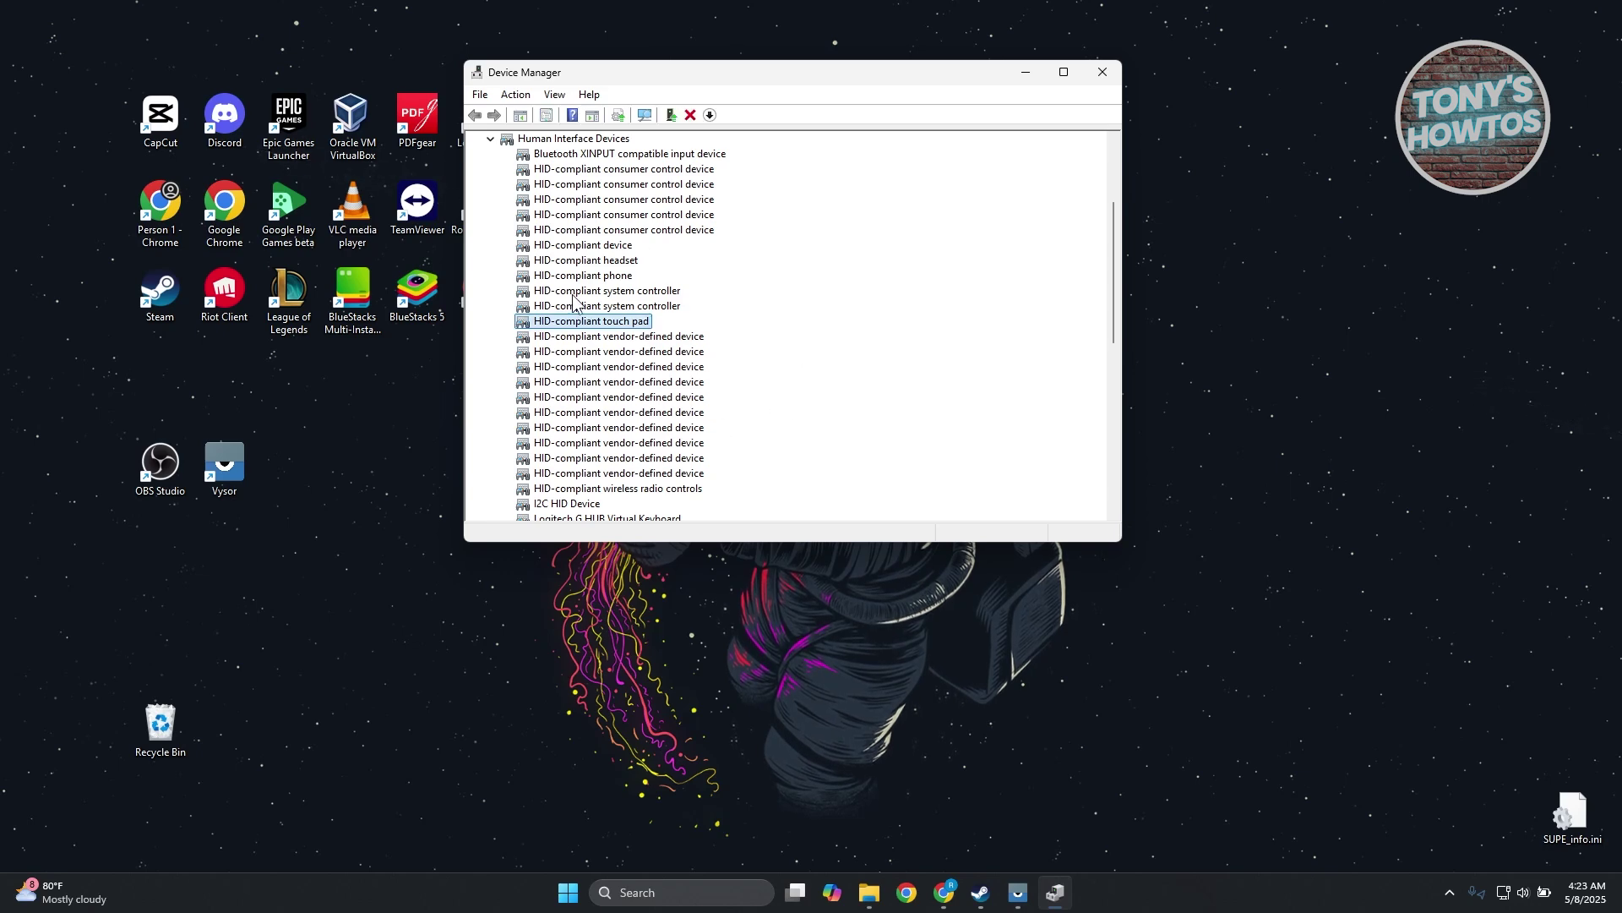
pyautogui.click(556, 95)
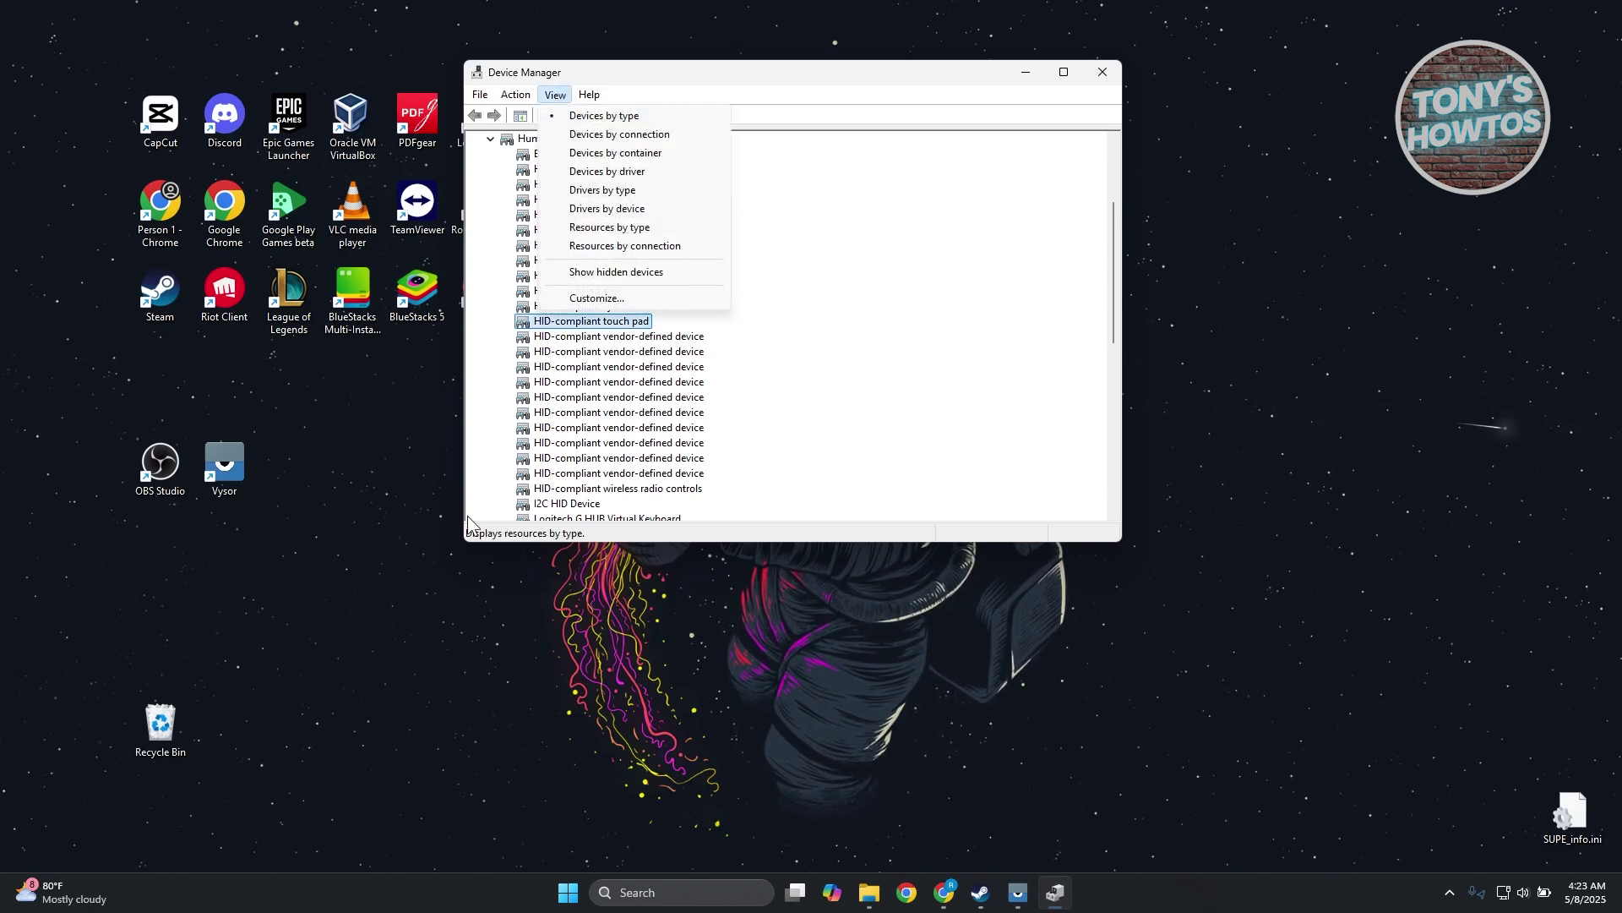
# Show hidden devices, then bring up the context menu for a HID-compliant vendor-defined device
pyautogui.click(596, 273)
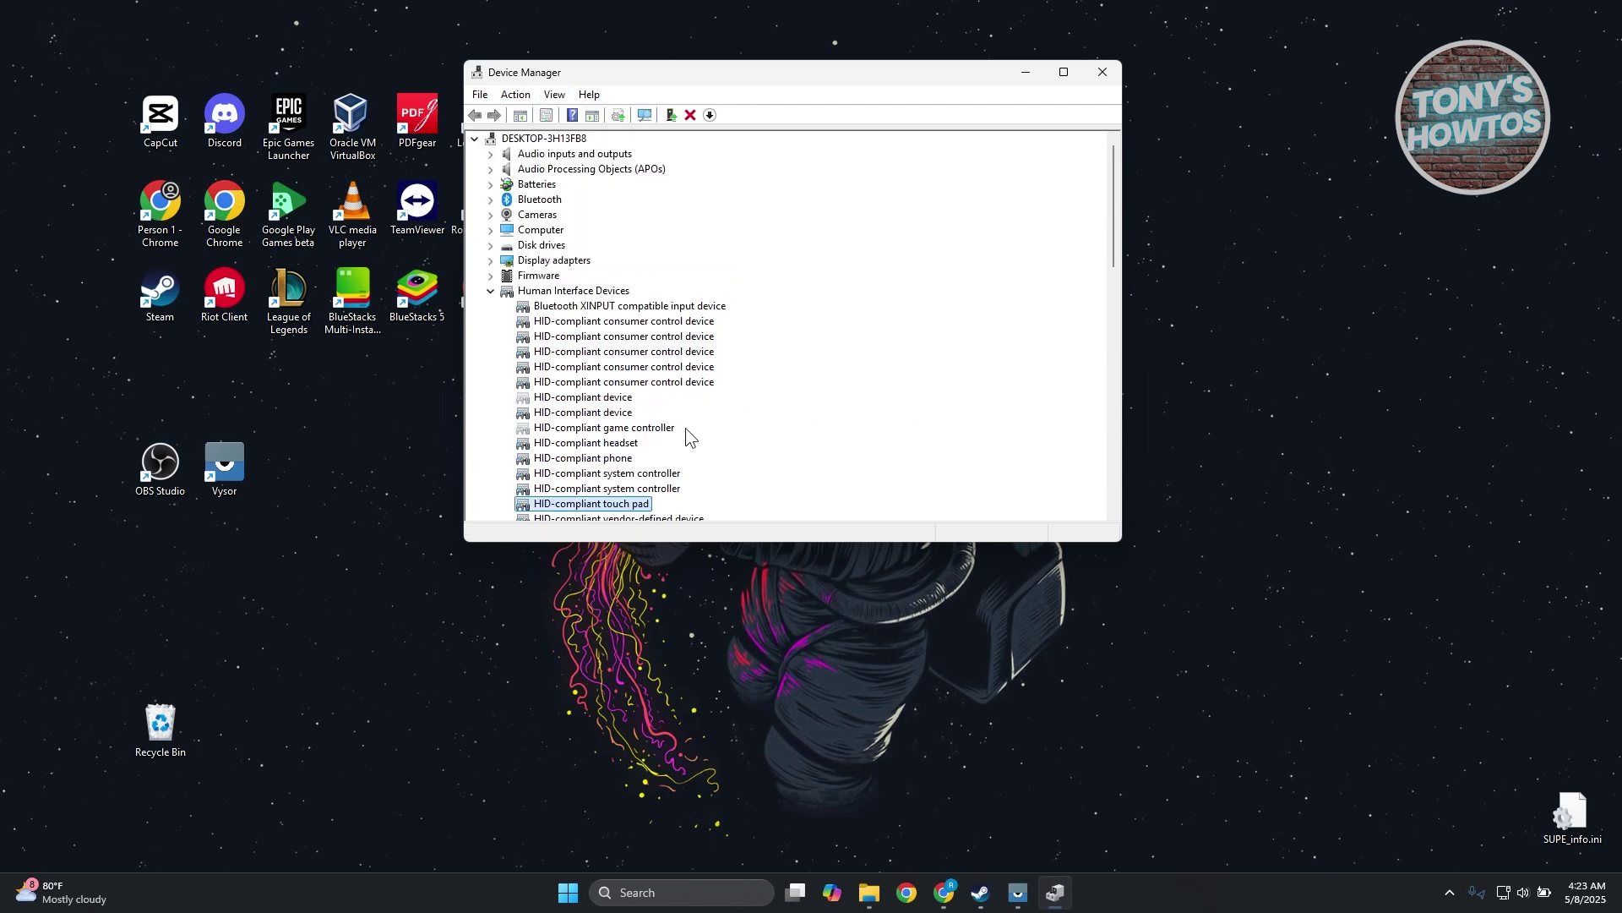
pyautogui.scroll(-2, 754, 377)
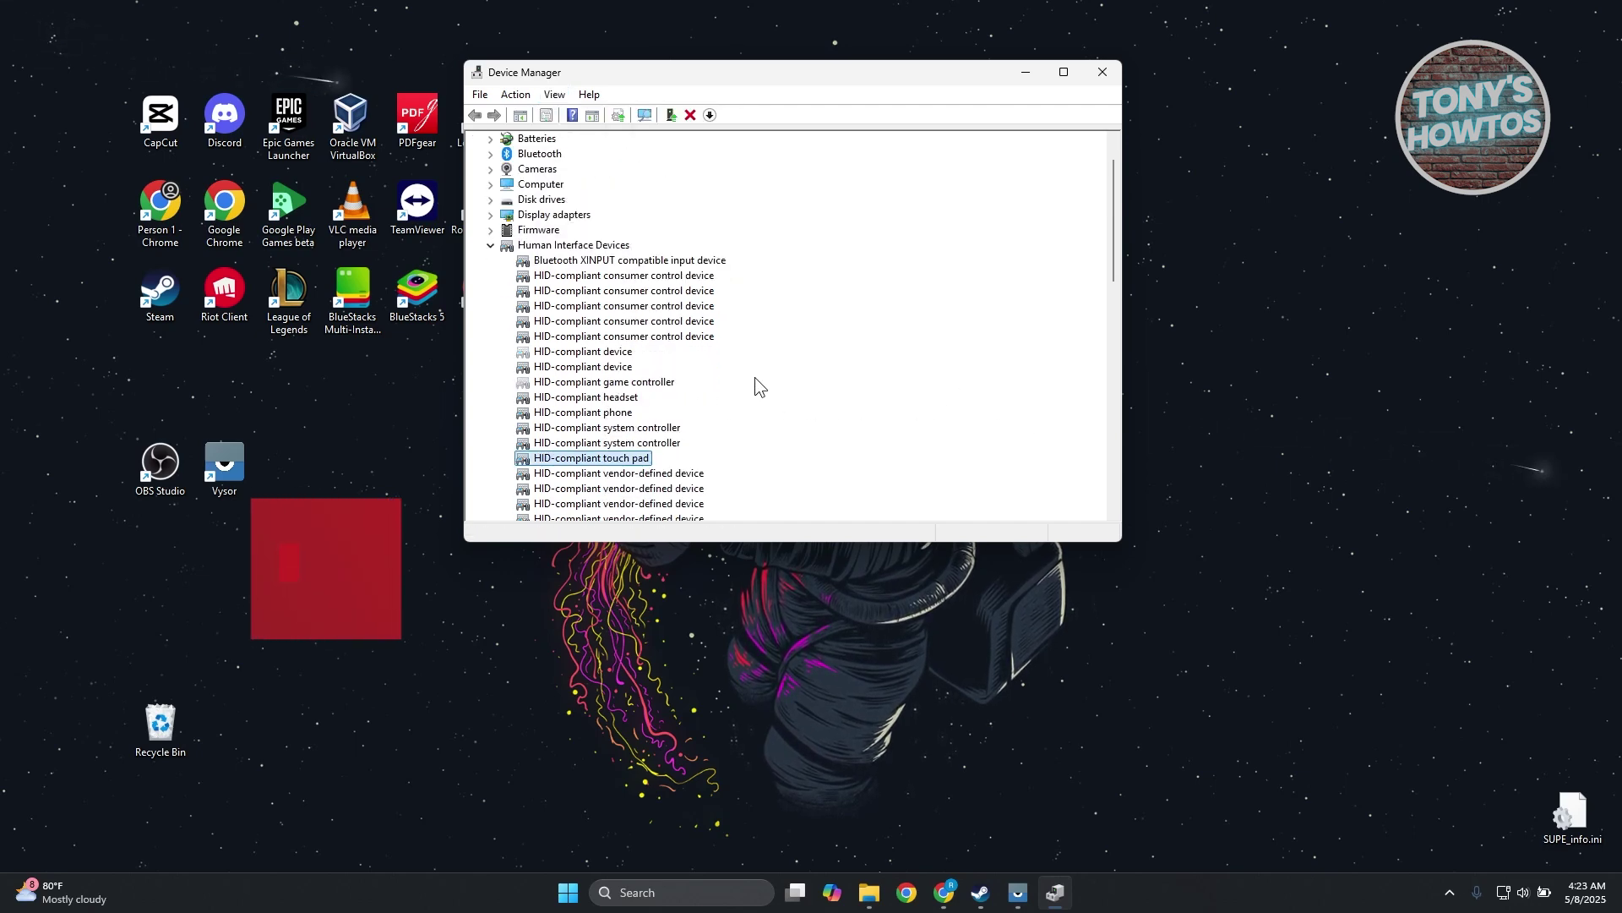
pyautogui.scroll(-2, 710, 426)
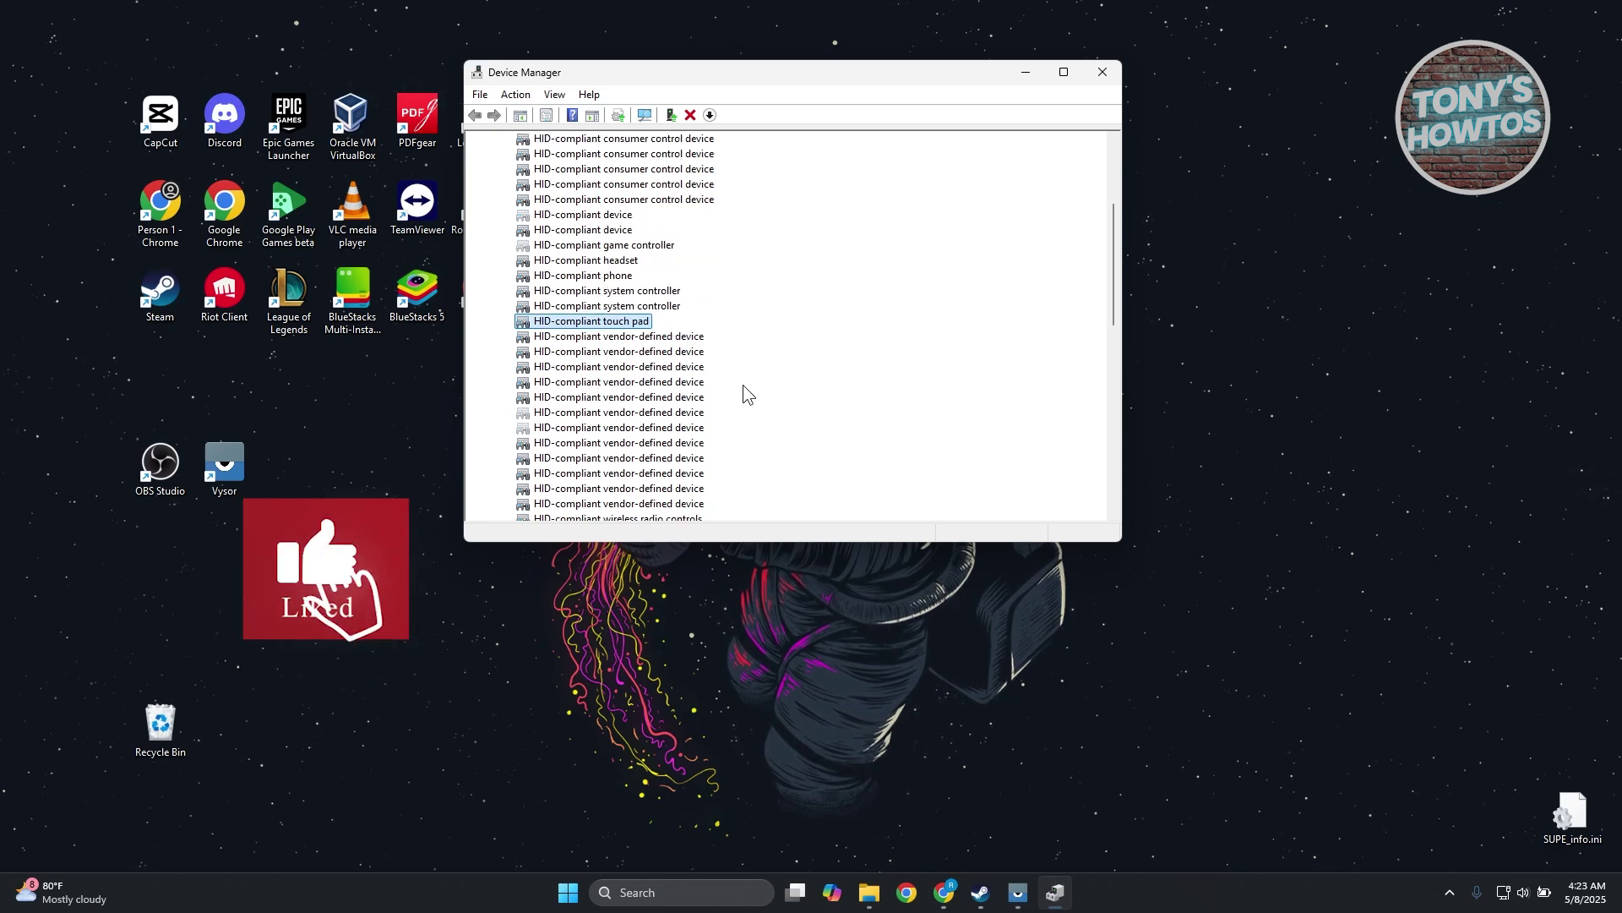
pyautogui.click(594, 414)
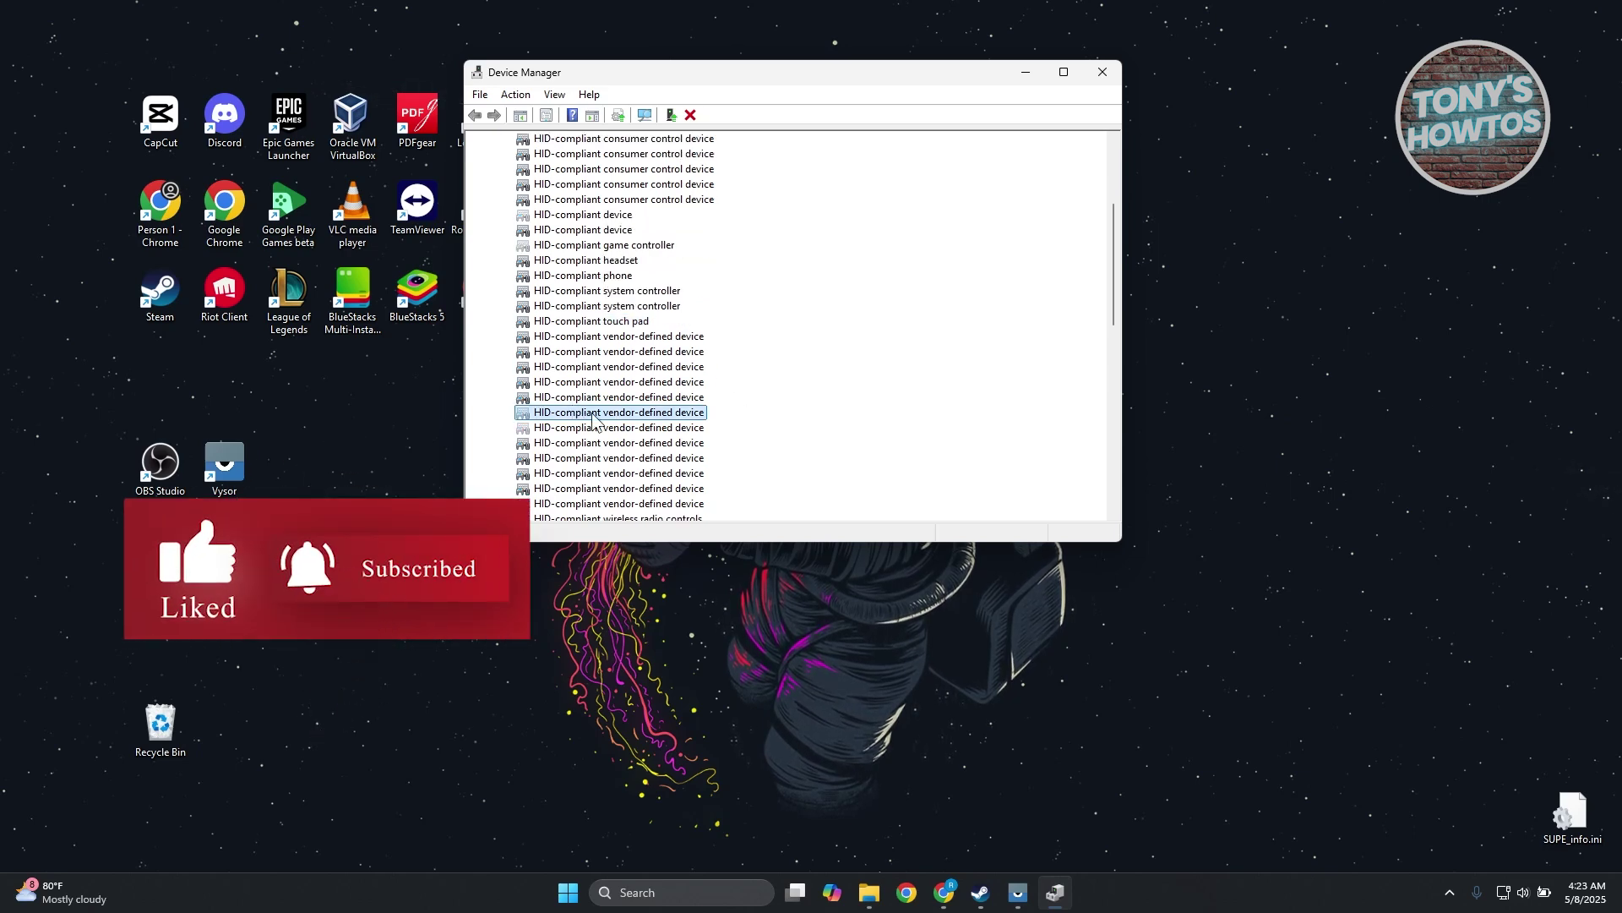
pyautogui.rightClick(545, 413)
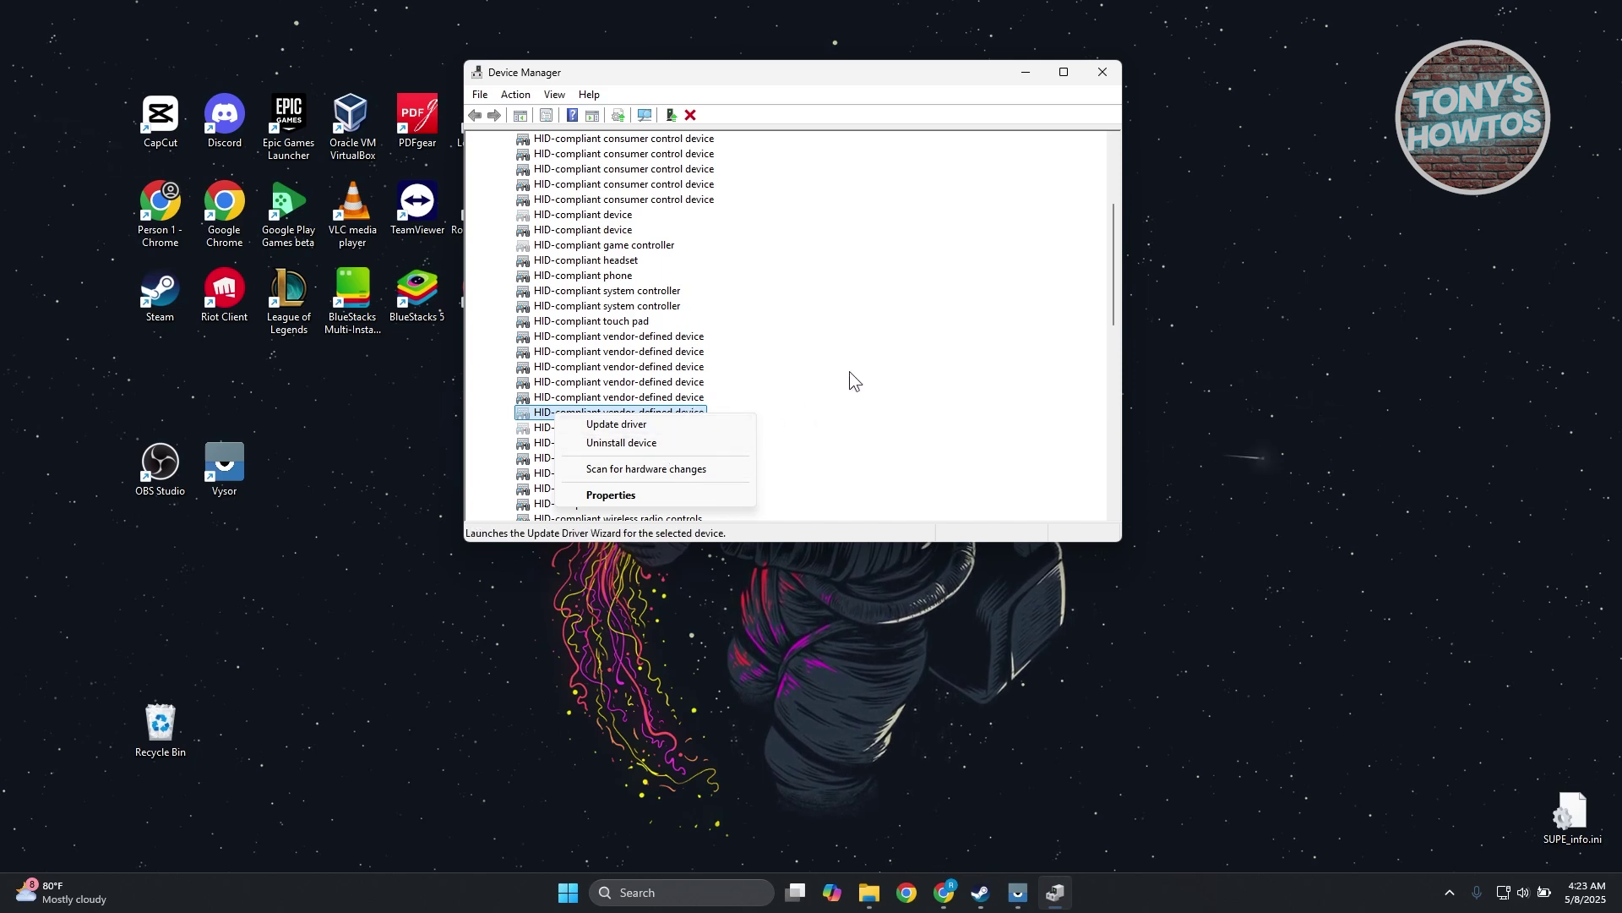
pyautogui.click(833, 418)
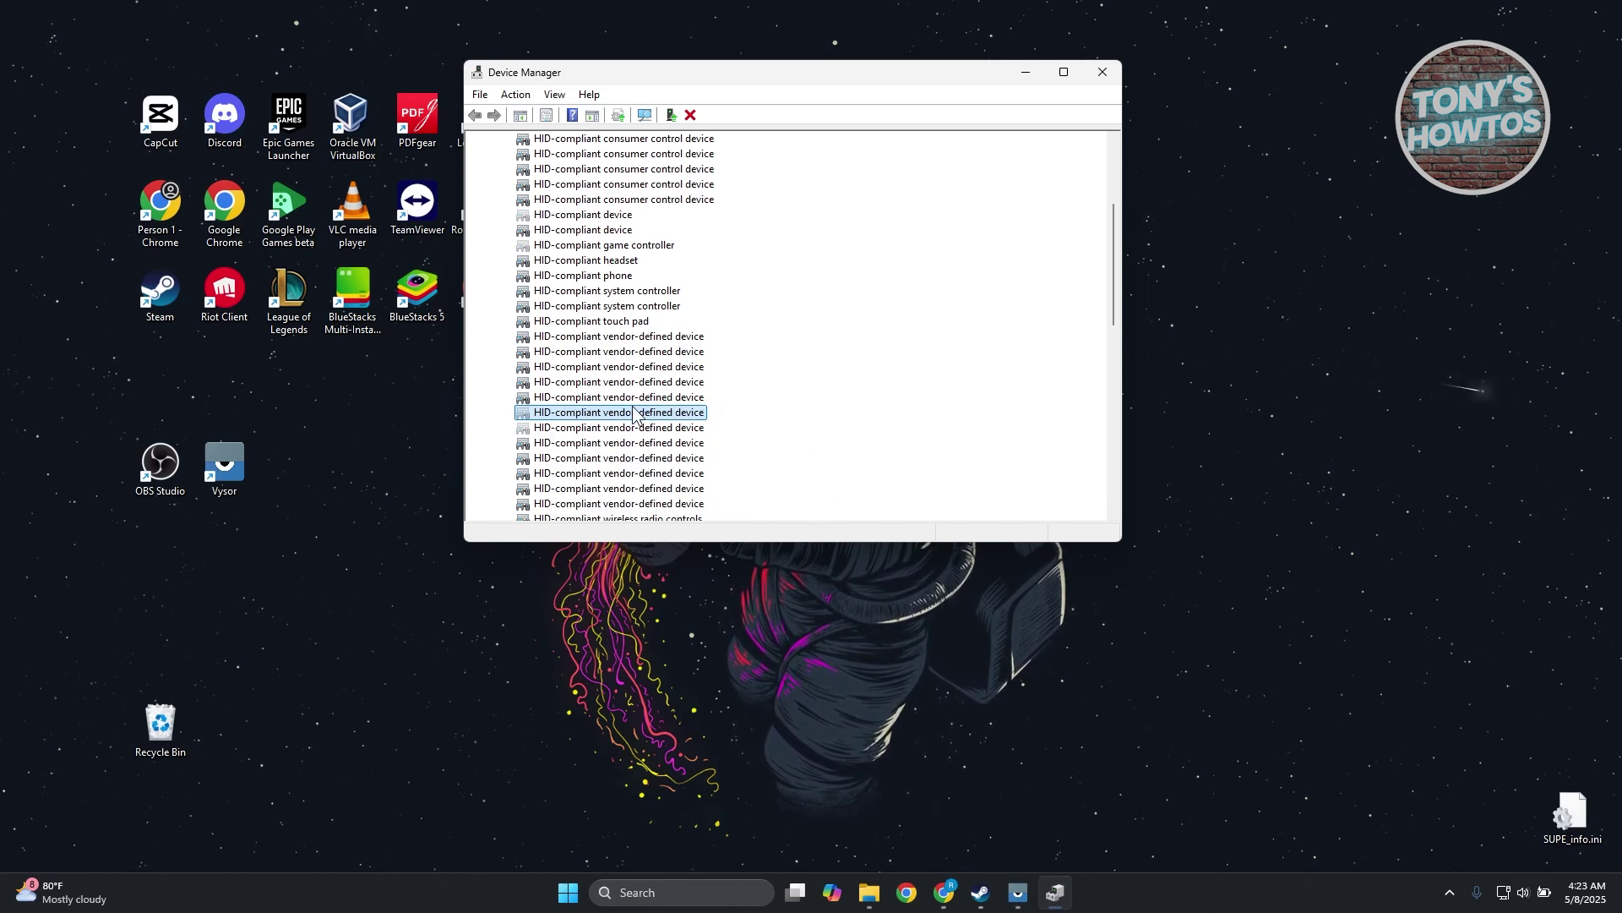
pyautogui.rightClick(636, 411)
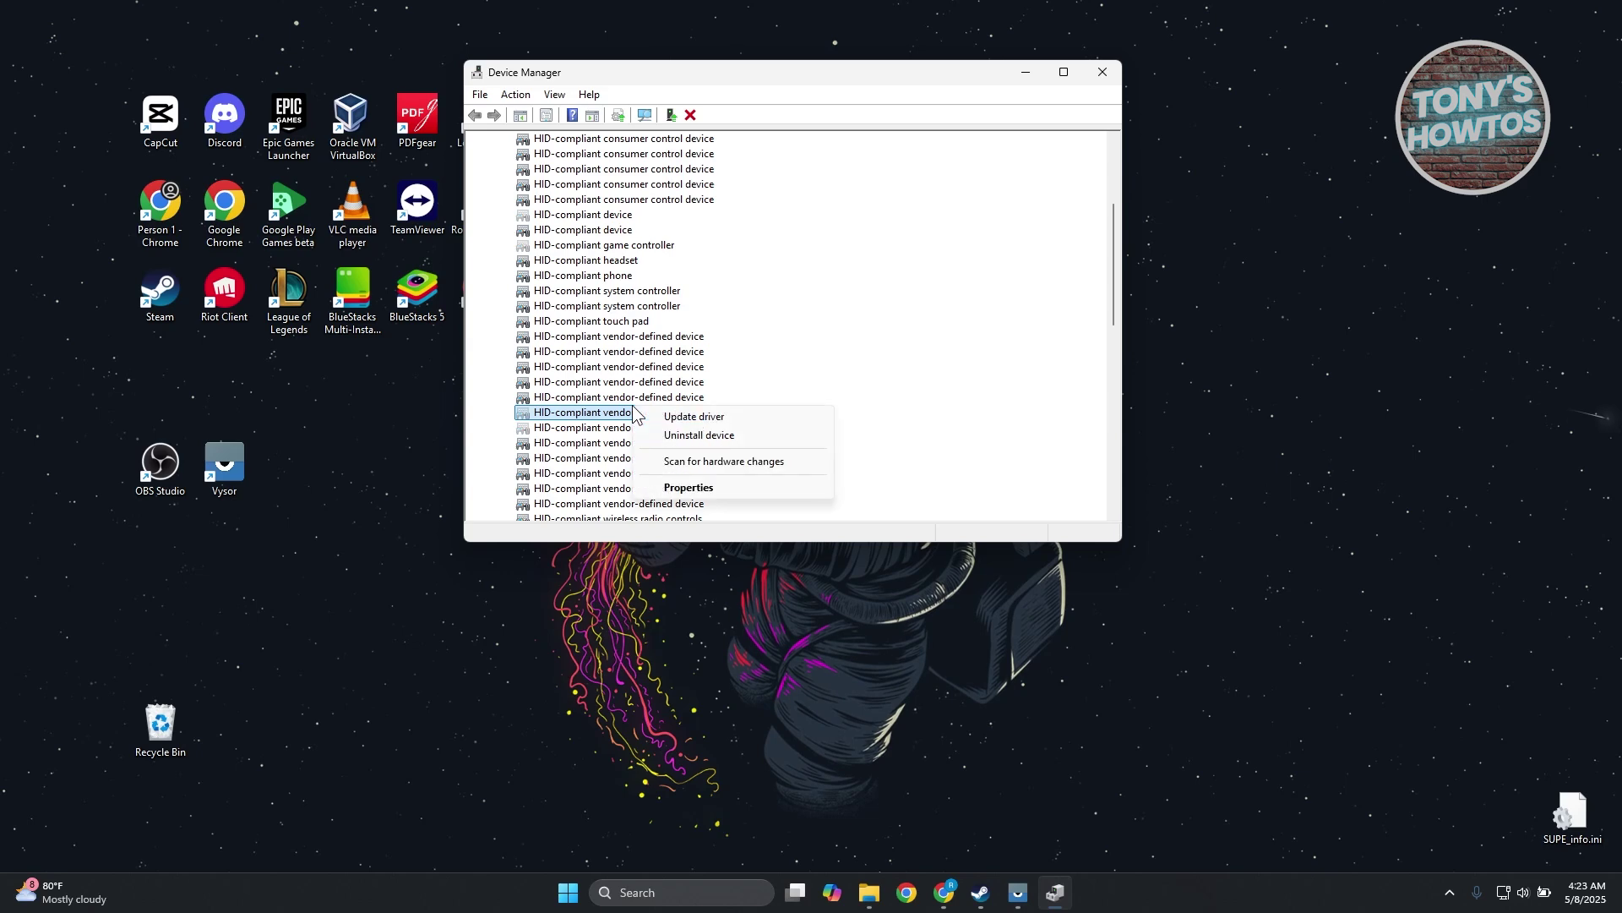
# Start and cancel Update driver for the vendor-defined device, collapse Human Interface Devices, and close Device Manager
pyautogui.click(718, 418)
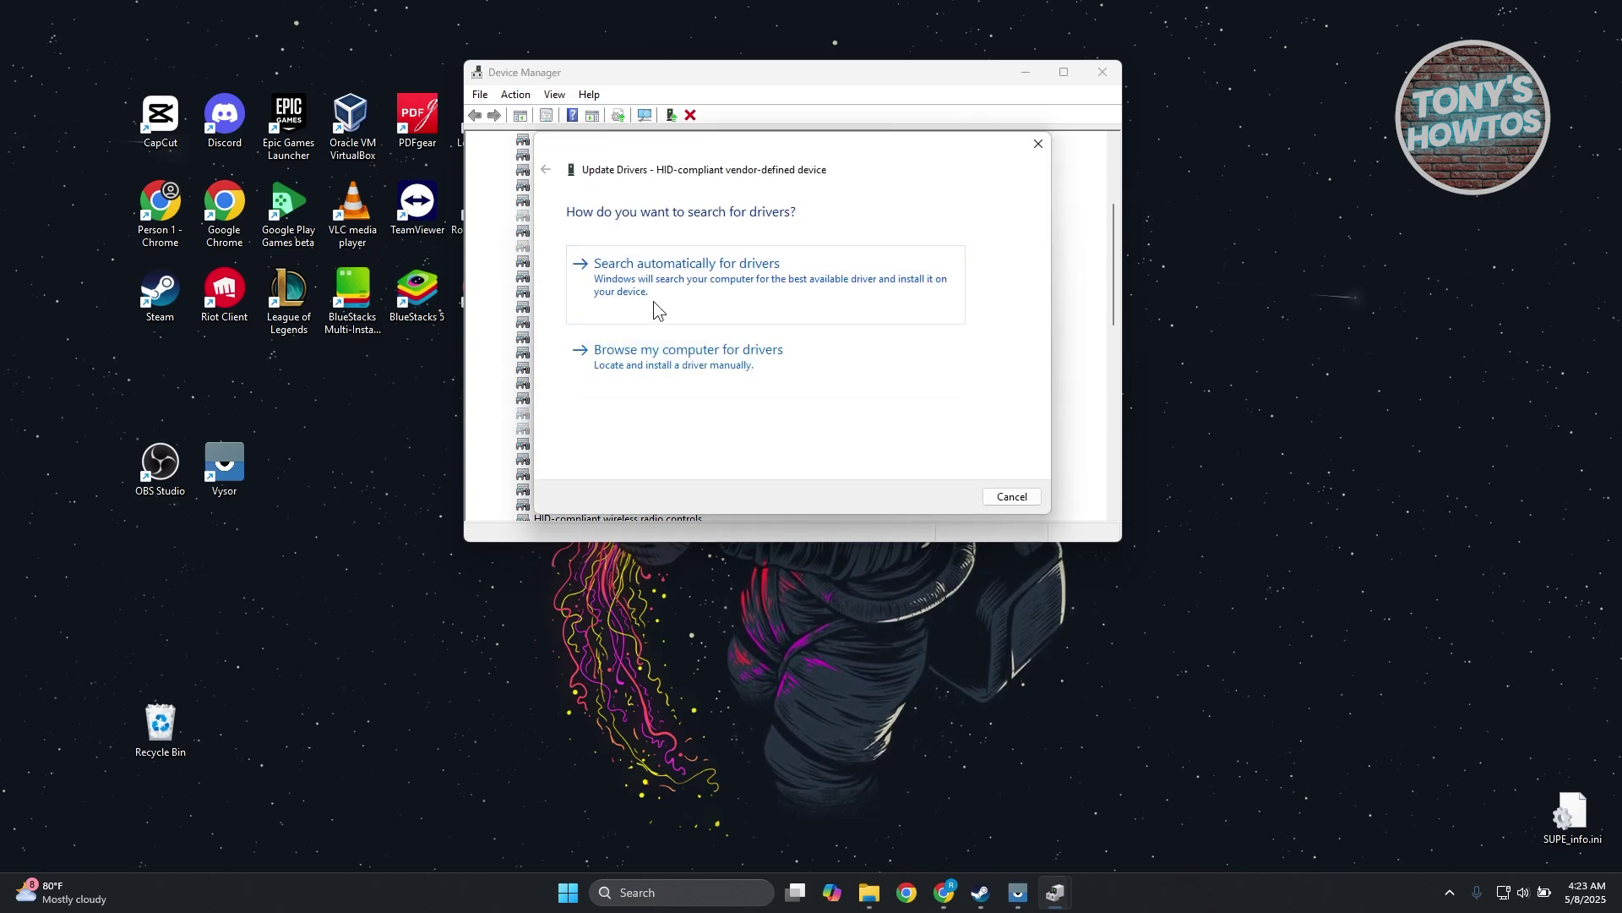
pyautogui.click(1033, 150)
pyautogui.scroll(4, 884, 397)
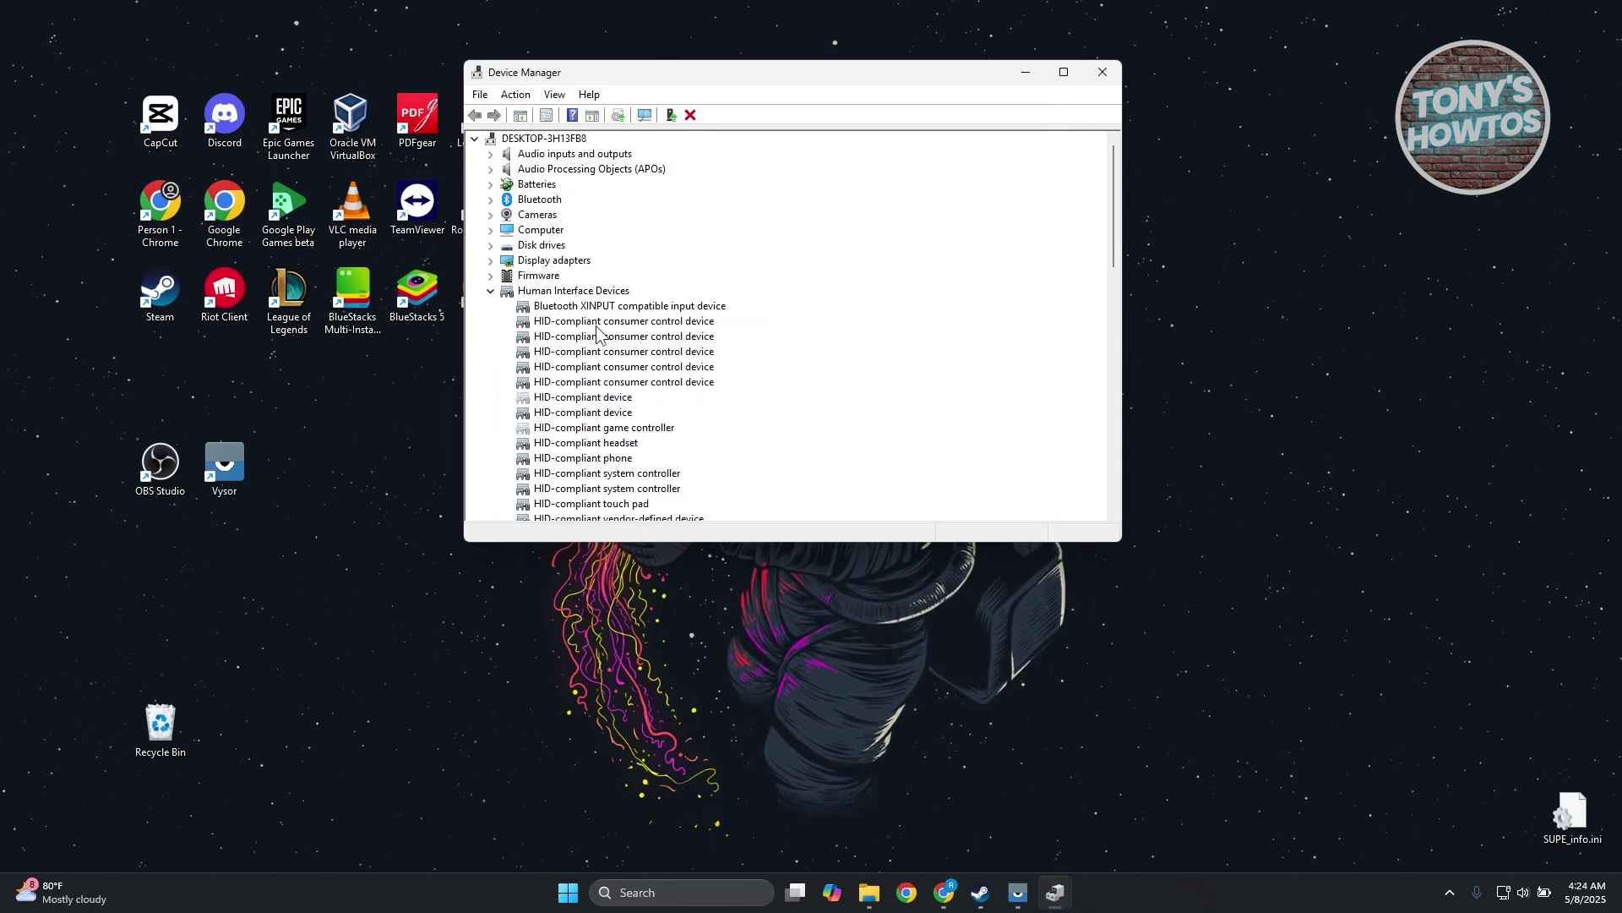
pyautogui.click(491, 293)
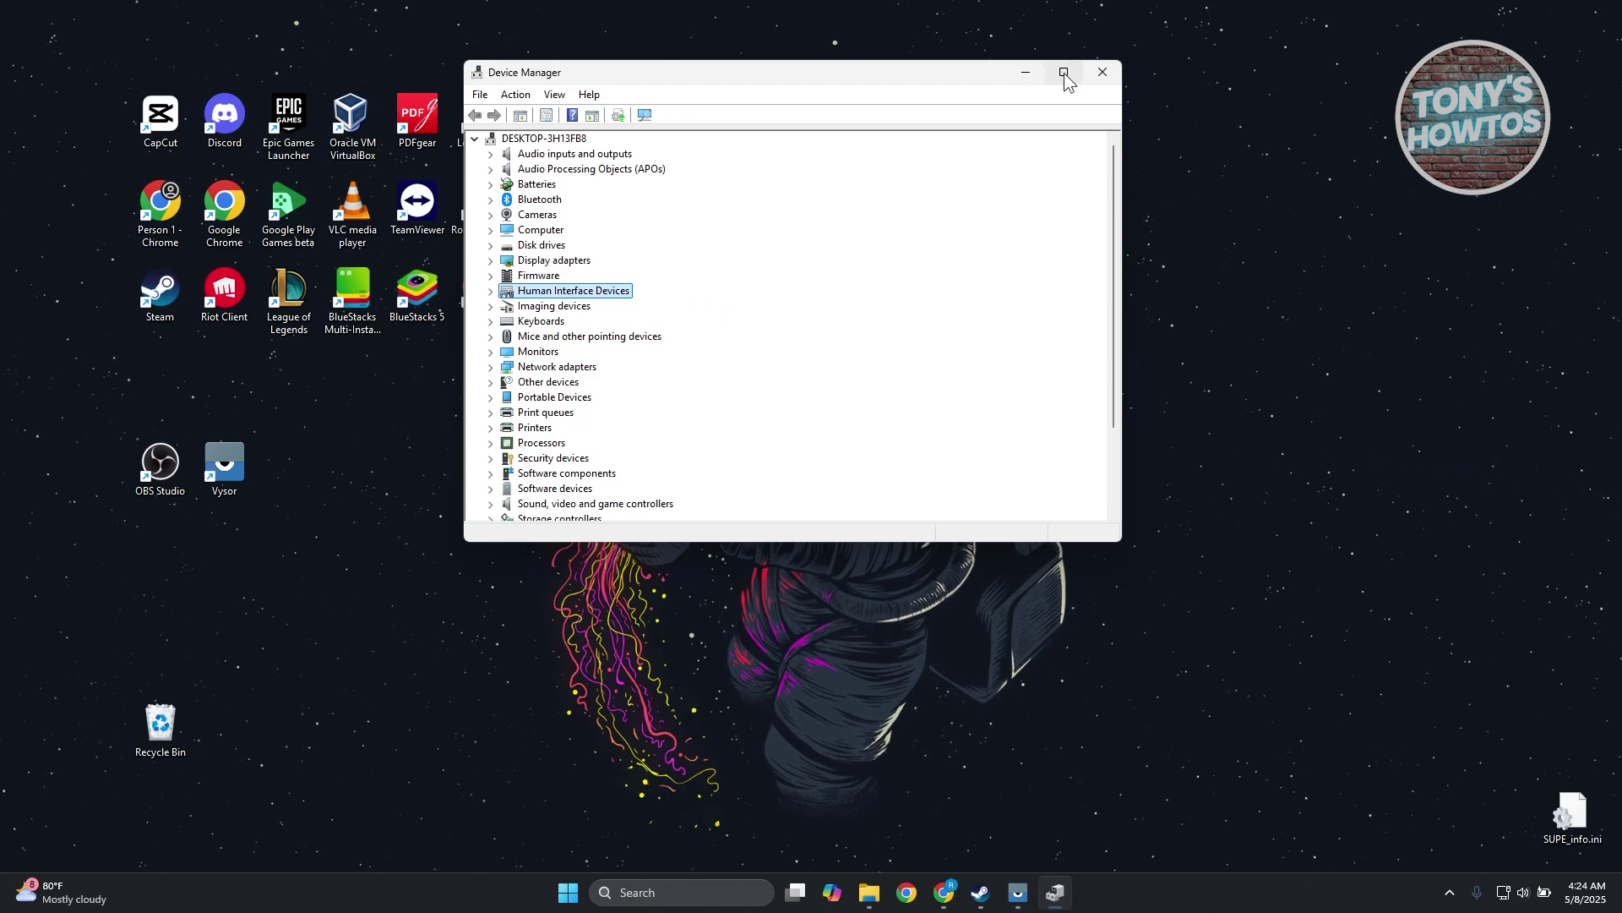
pyautogui.click(1103, 71)
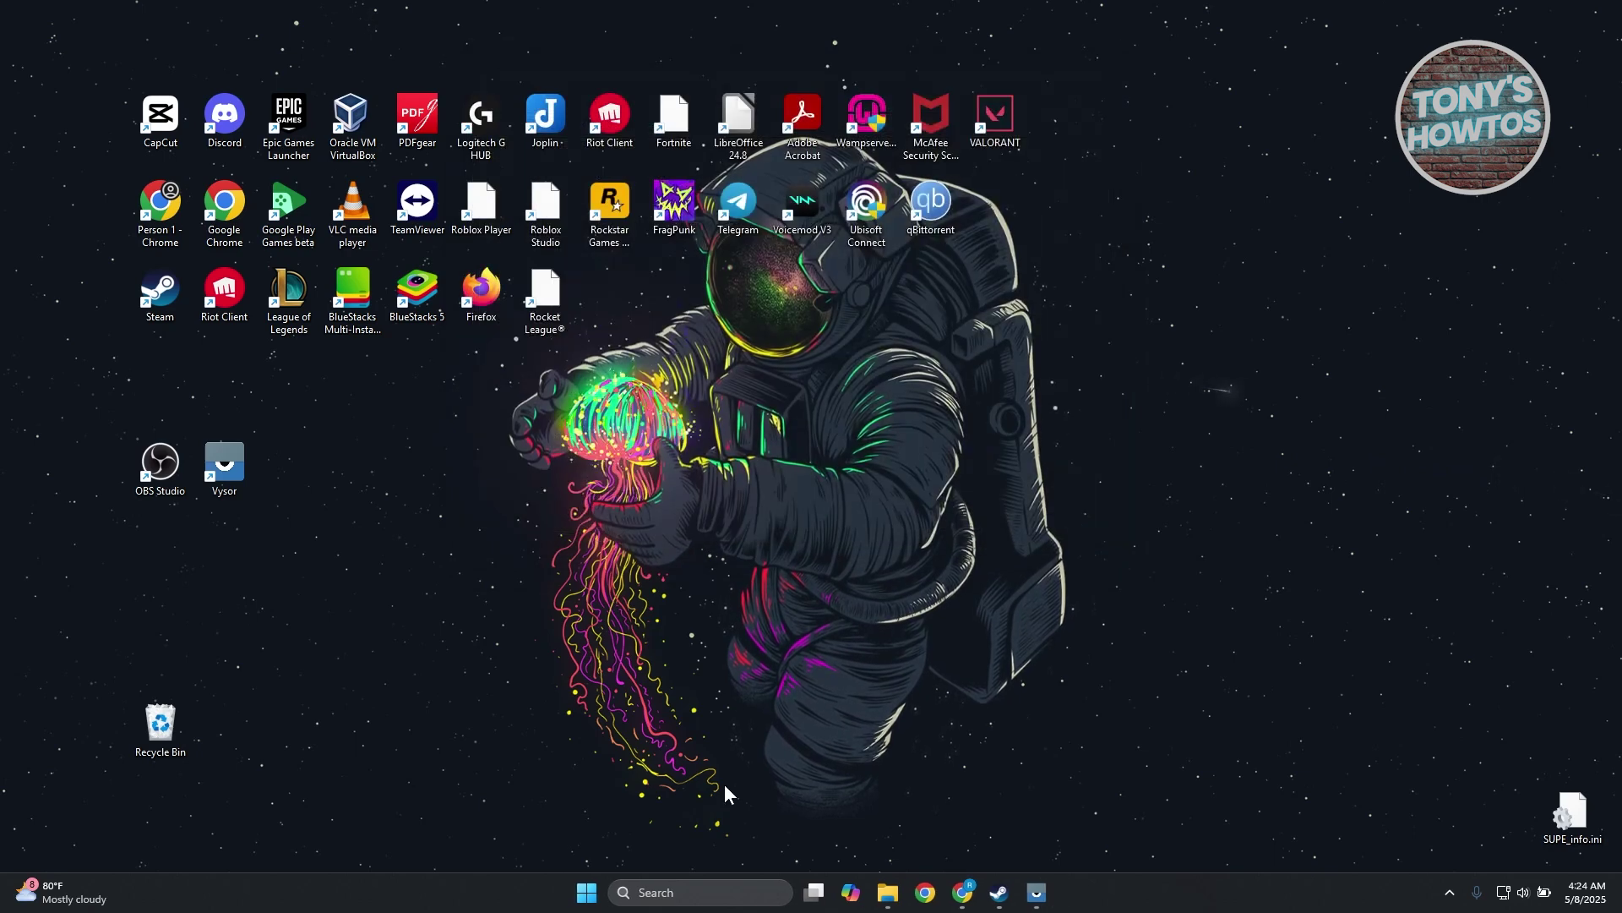
# Search 'troubleshoot' and open the Troubleshoot settings page
pyautogui.click(676, 893)
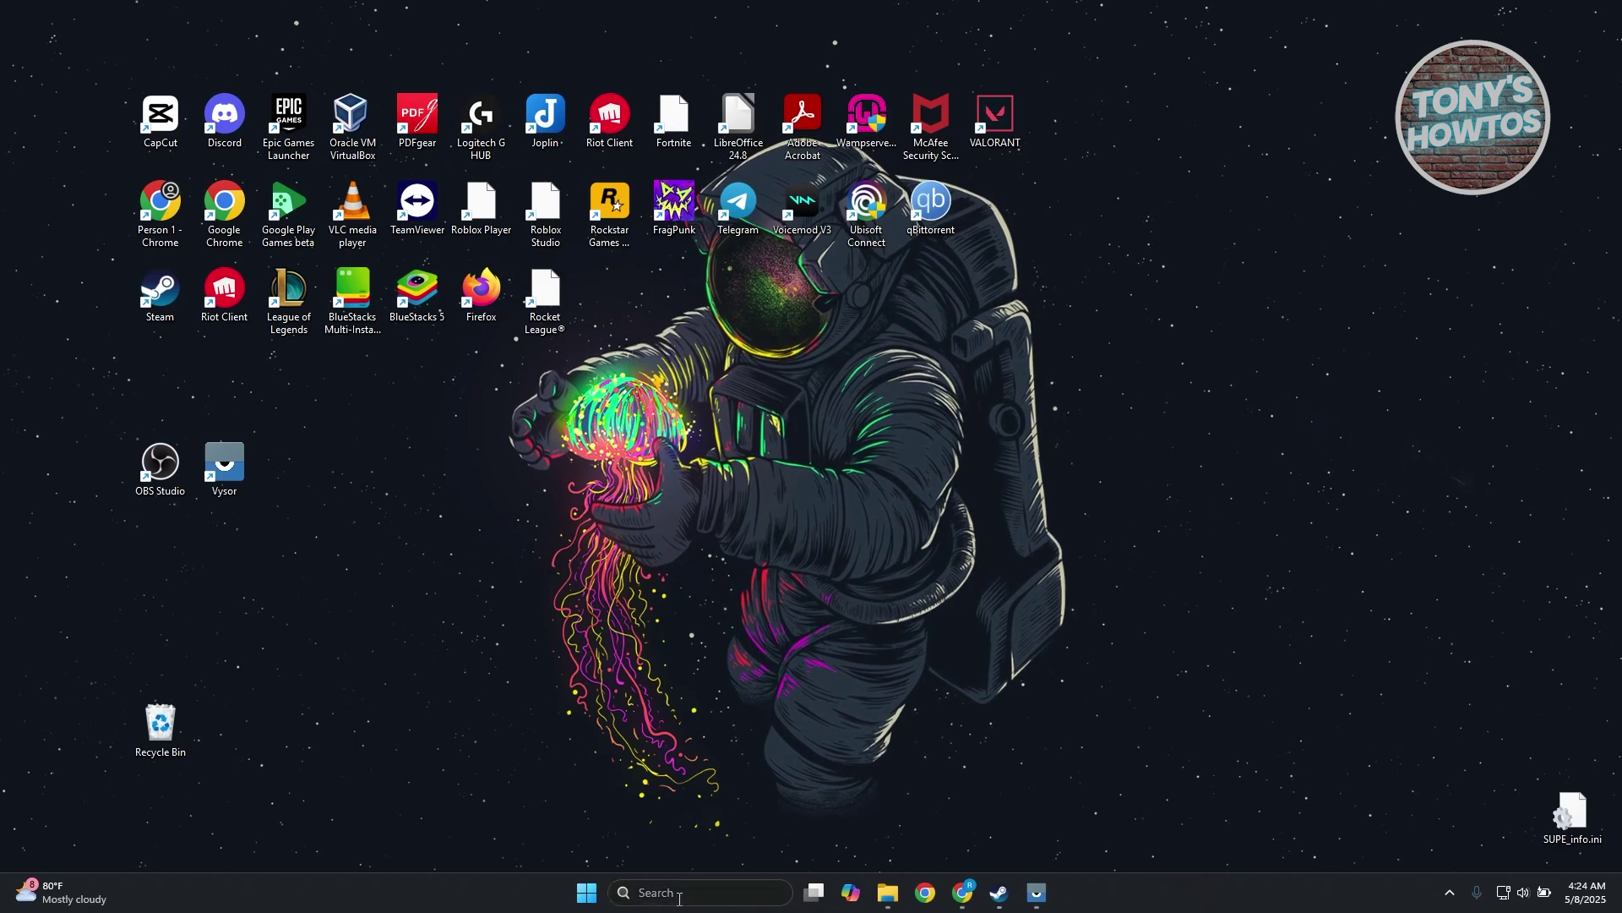
pyautogui.write('turn Windows features on or off')
pyautogui.write('troublwe')
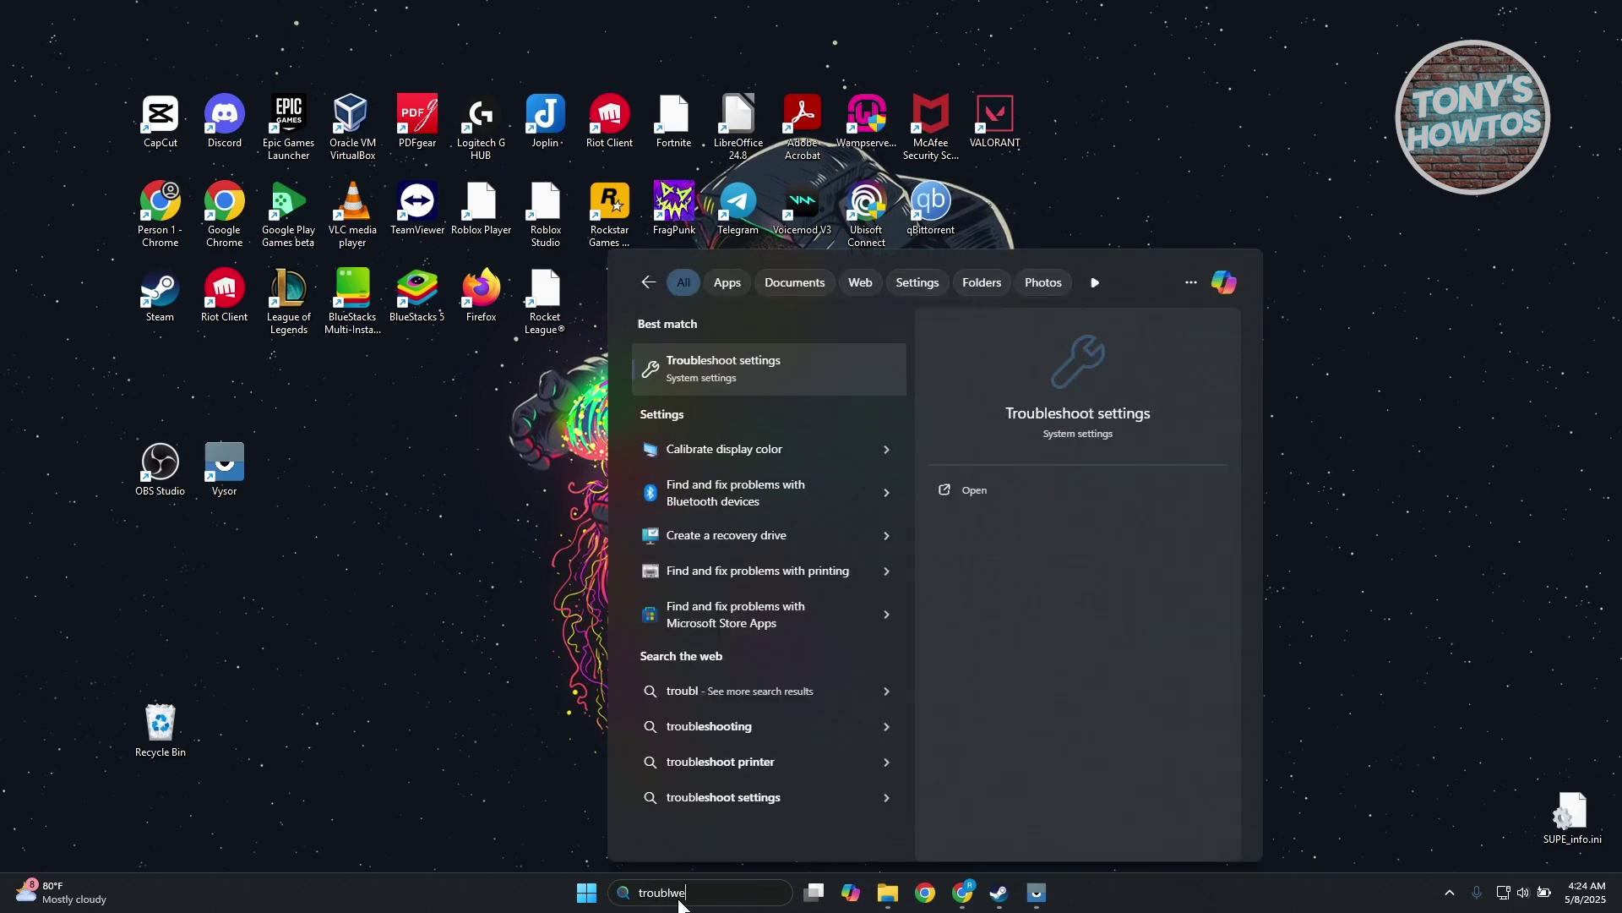
pyautogui.press('BackSpace')
pyautogui.press('BackSpace')
pyautogui.write('eshh')
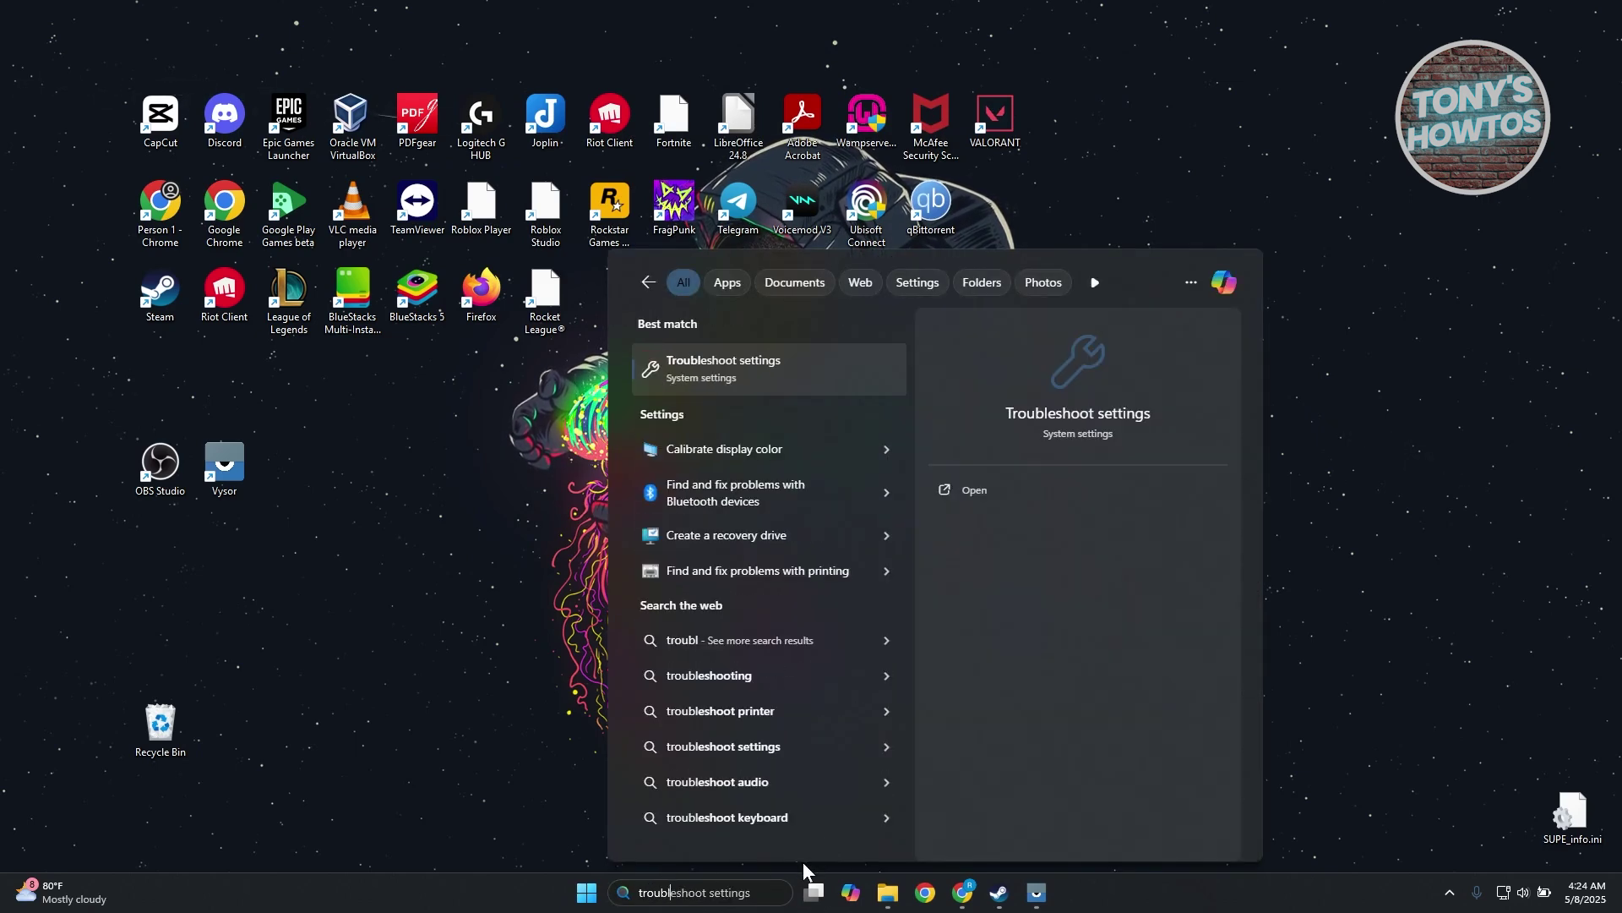
pyautogui.press('BackSpace')
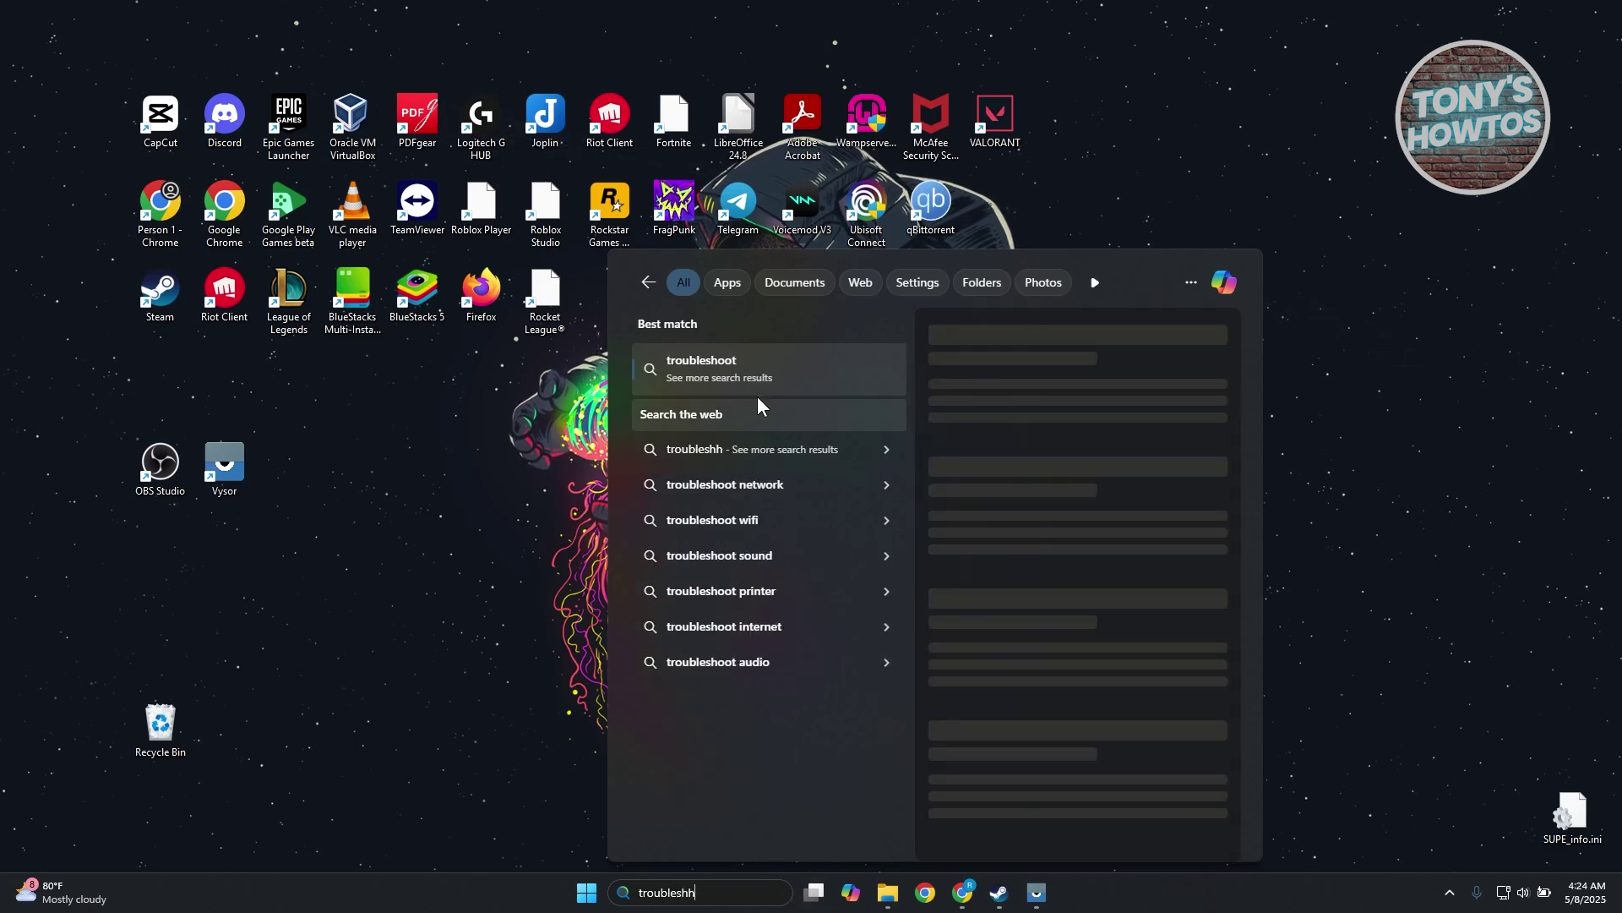
pyautogui.click(792, 368)
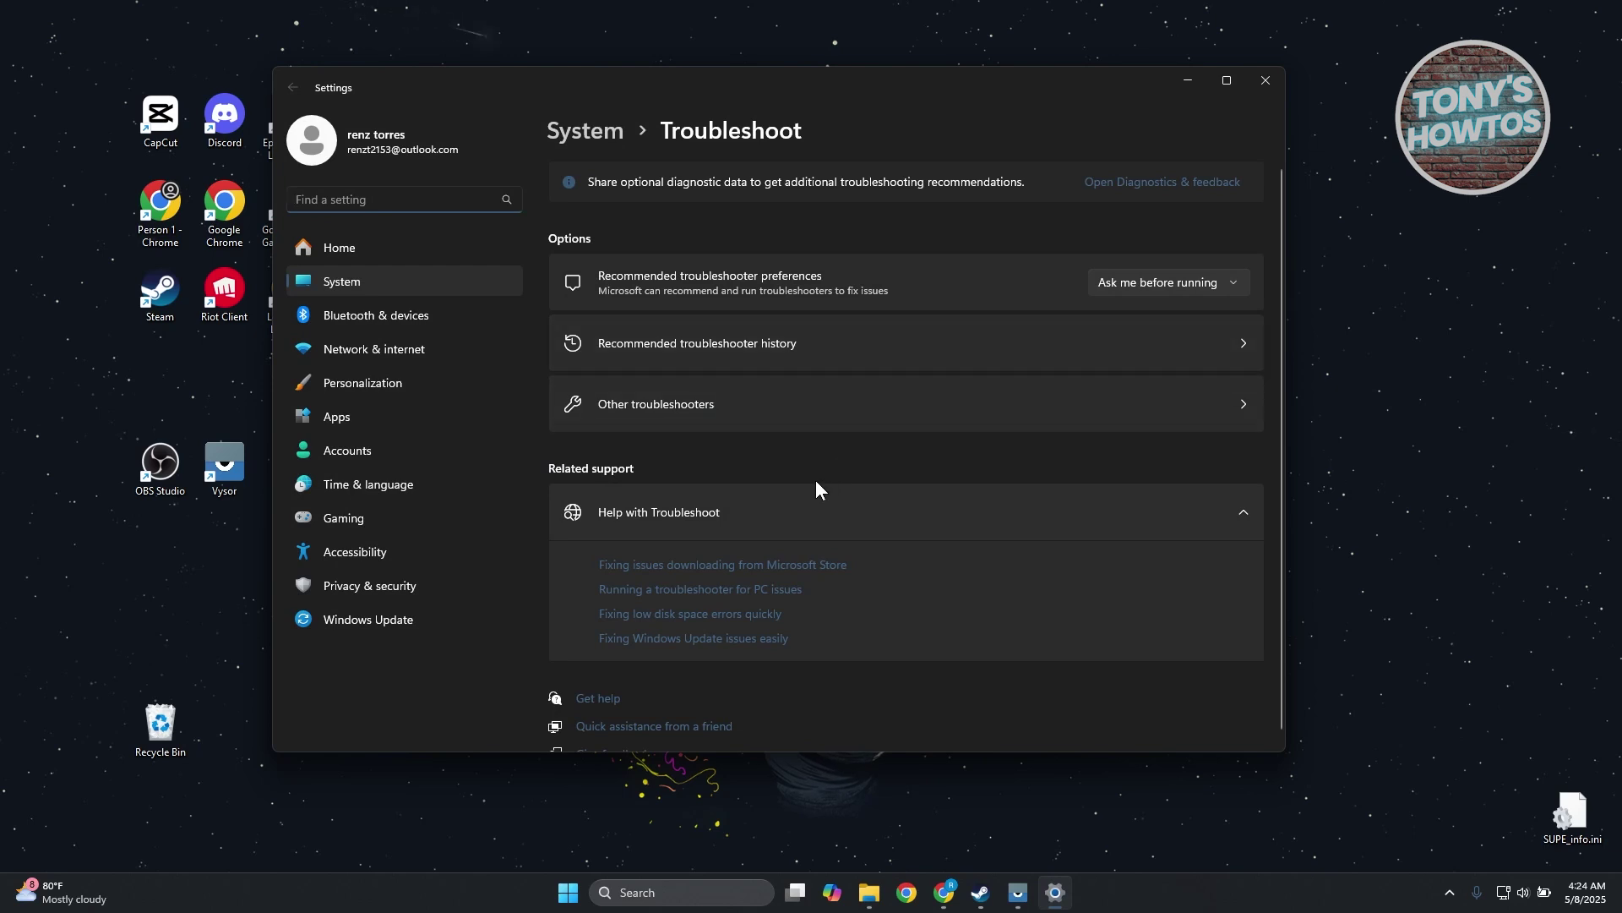
# Look through the Other troubleshooters list, then close Settings
pyautogui.click(762, 404)
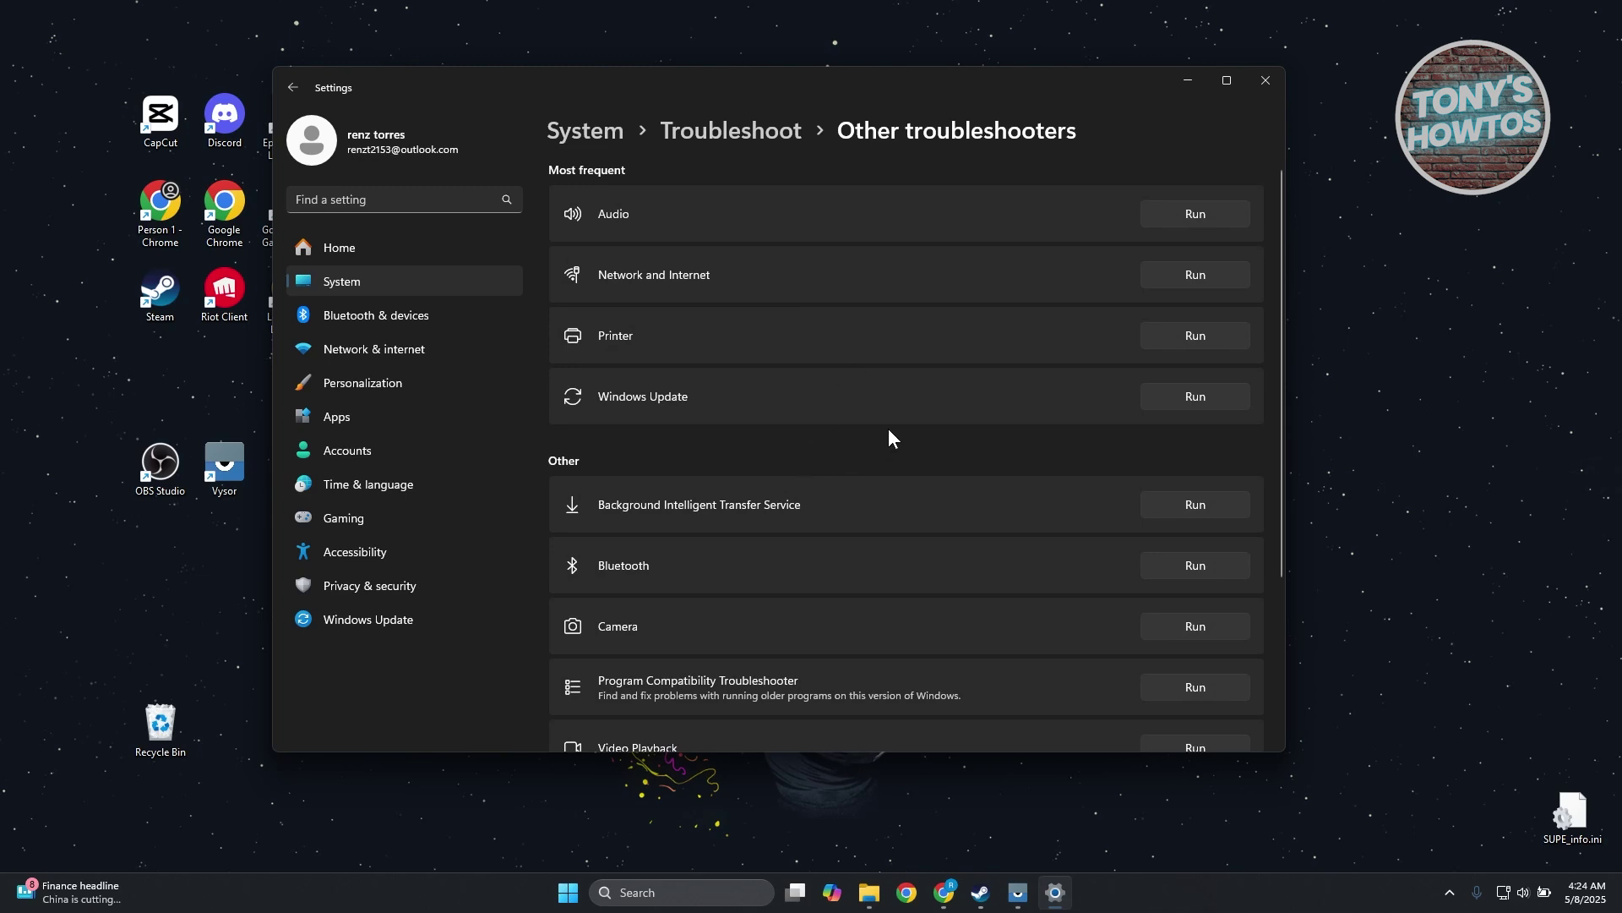
pyautogui.scroll(-3, 926, 446)
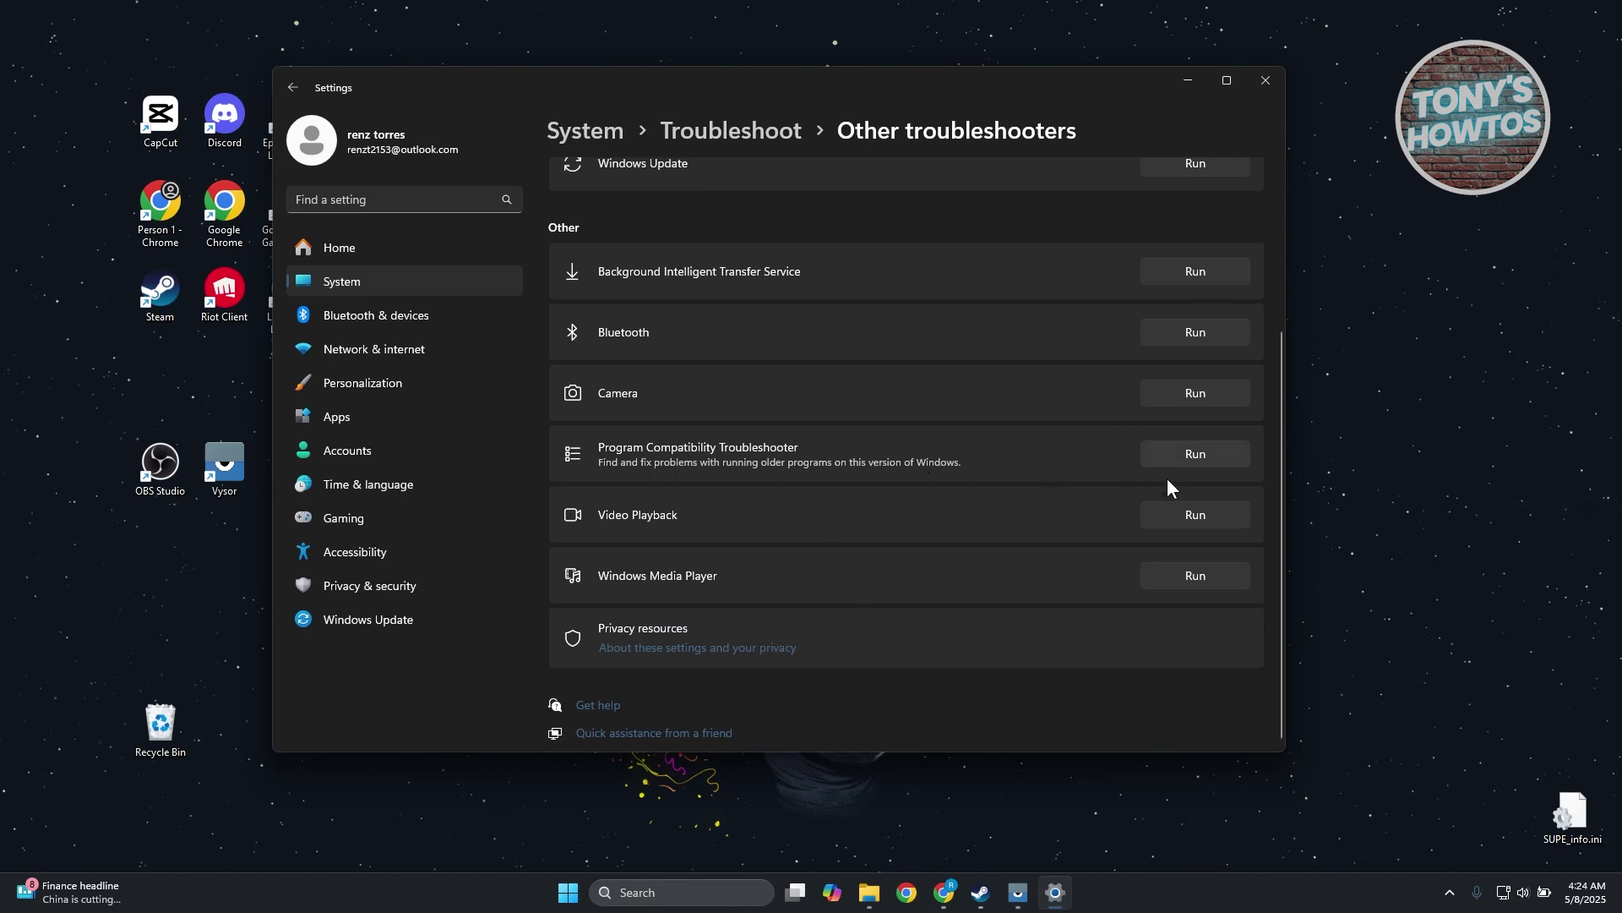
pyautogui.scroll(3, 945, 545)
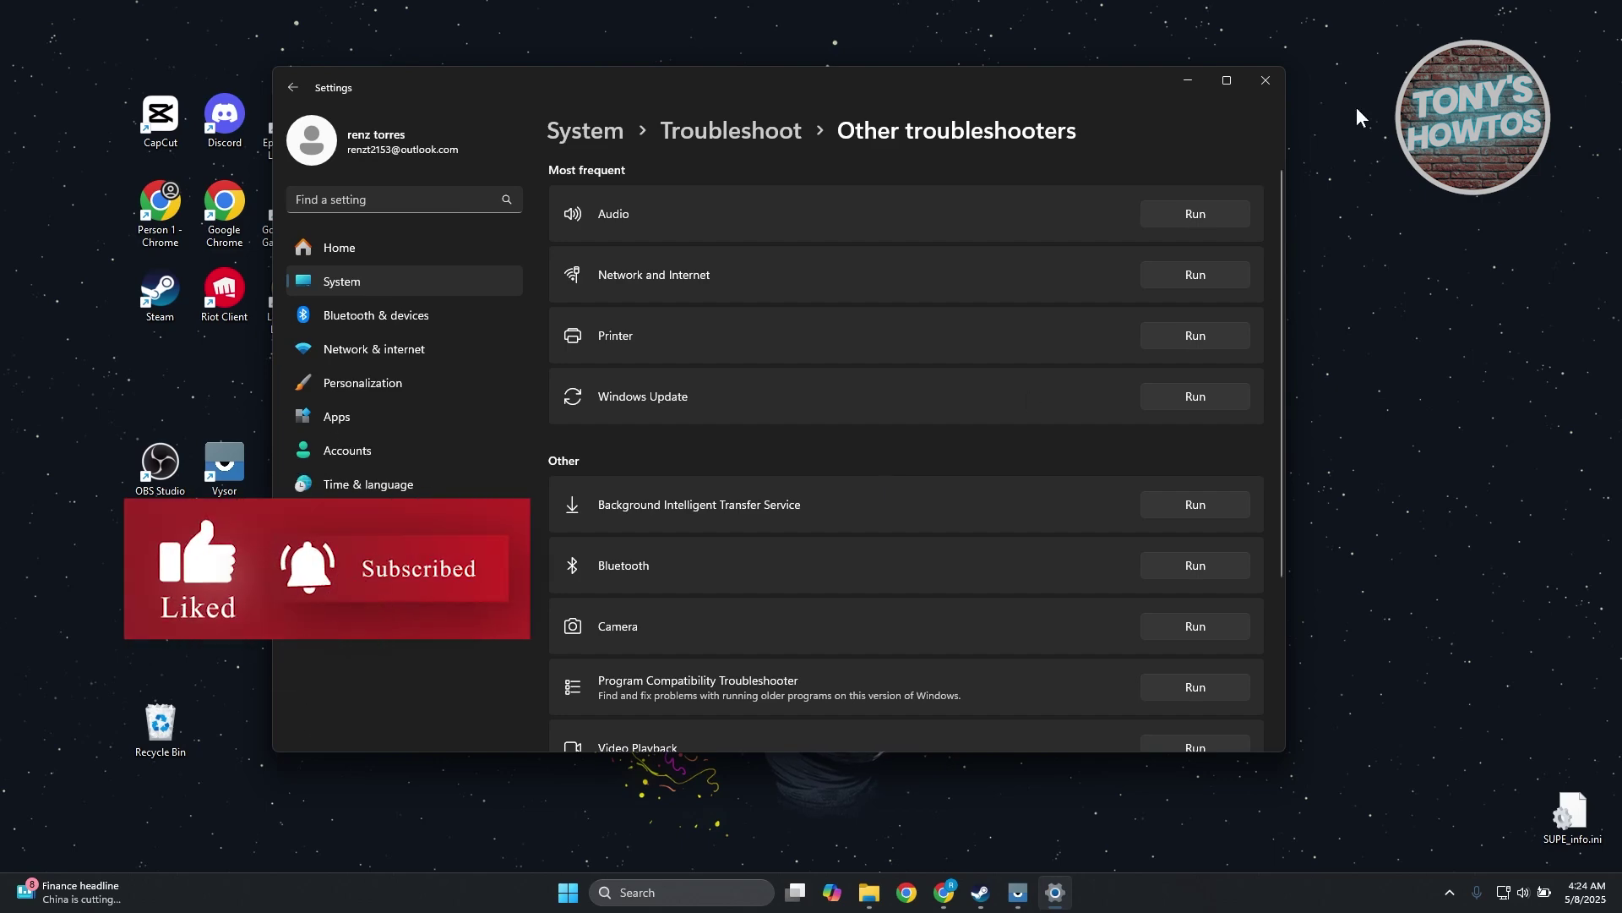
pyautogui.click(1262, 82)
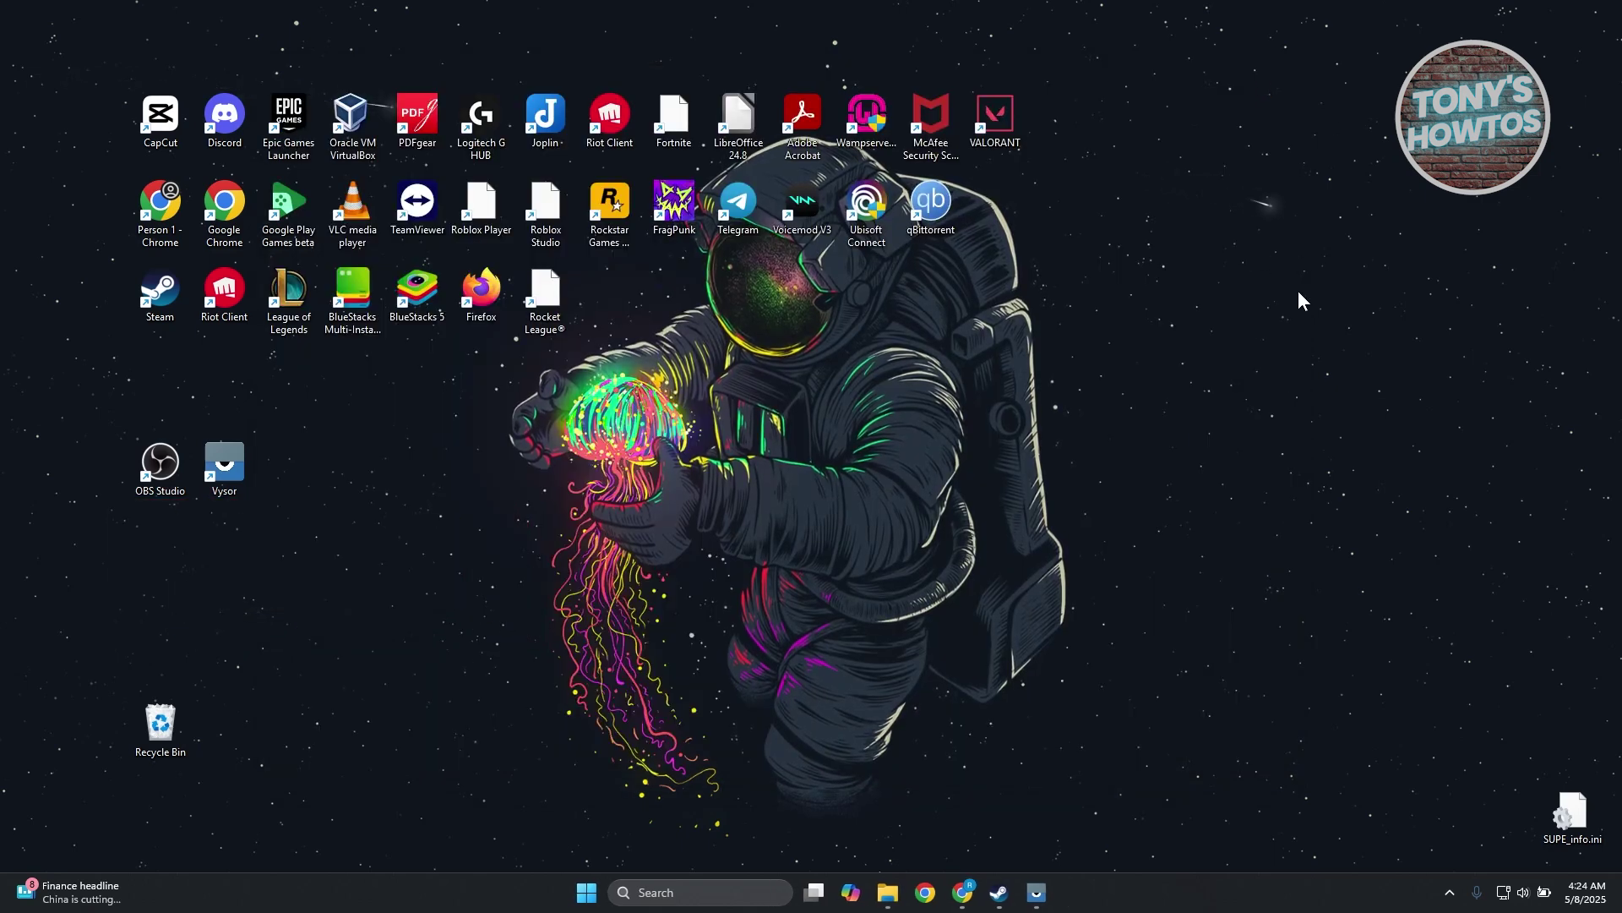
# Open Windows Update via a 'windows up' search, run Check for updates, then close Settings
pyautogui.click(701, 892)
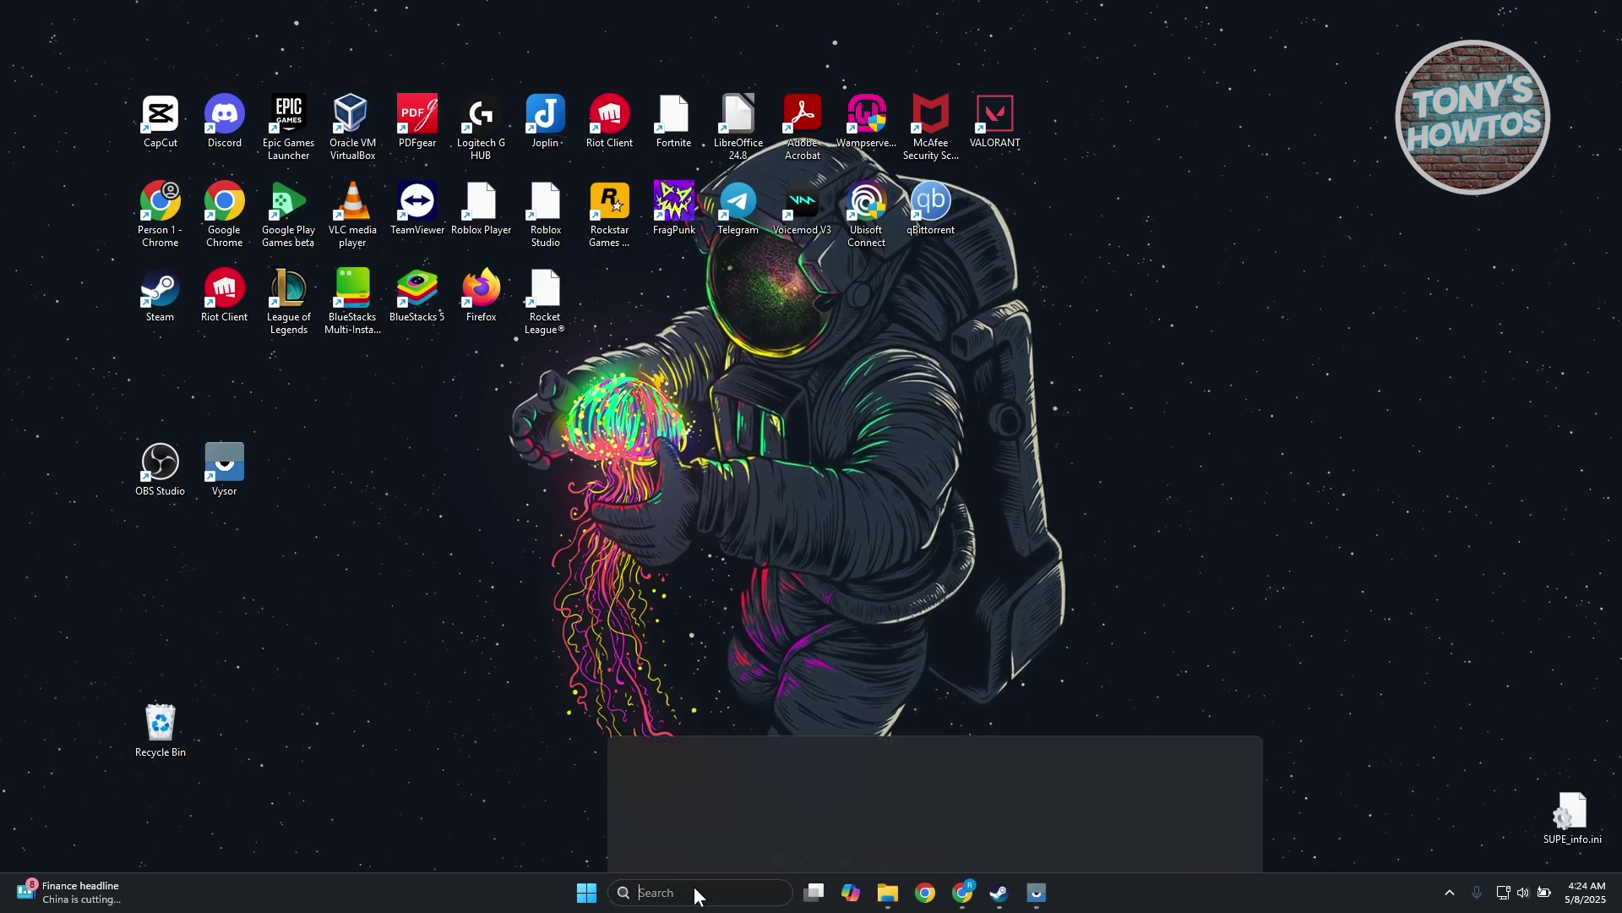
pyautogui.write('windows update')
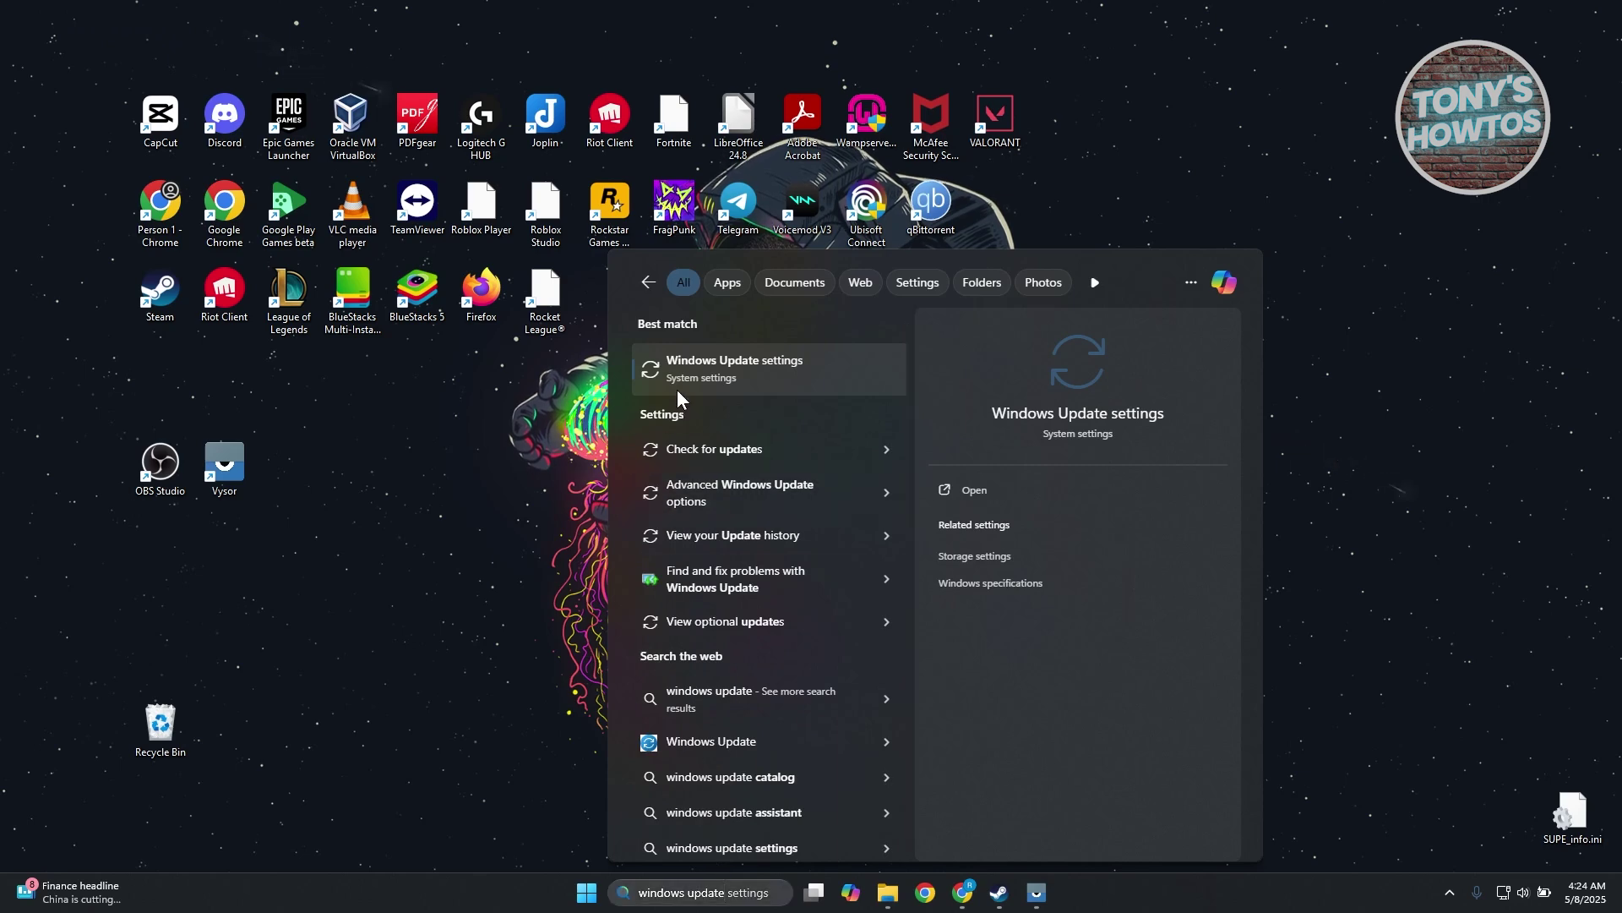
pyautogui.click(693, 365)
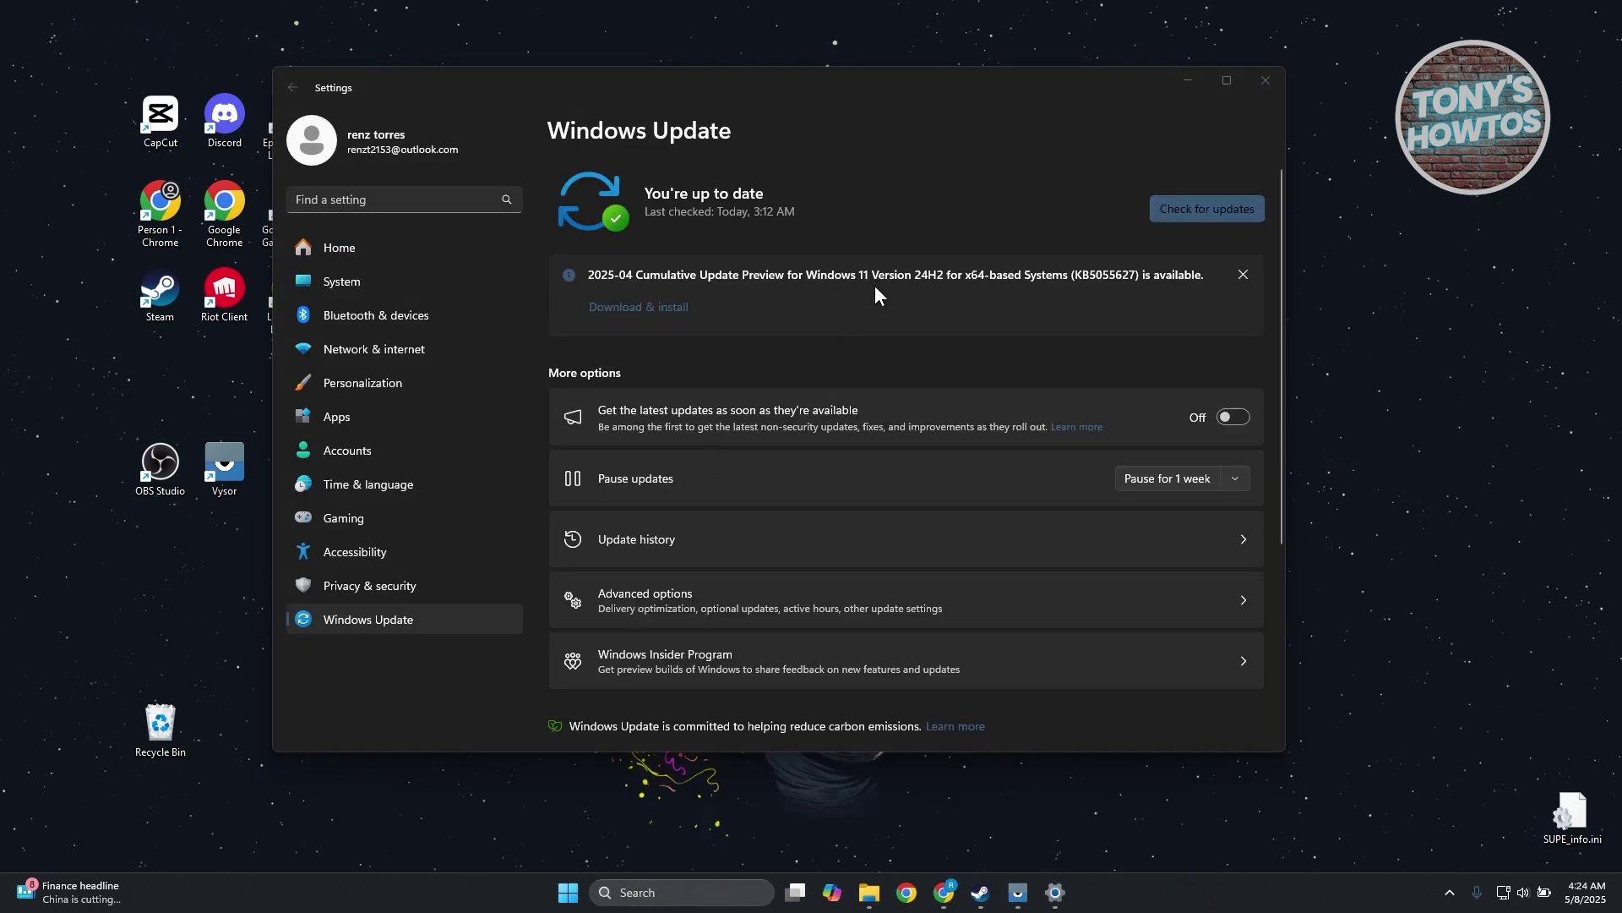
pyautogui.click(1195, 212)
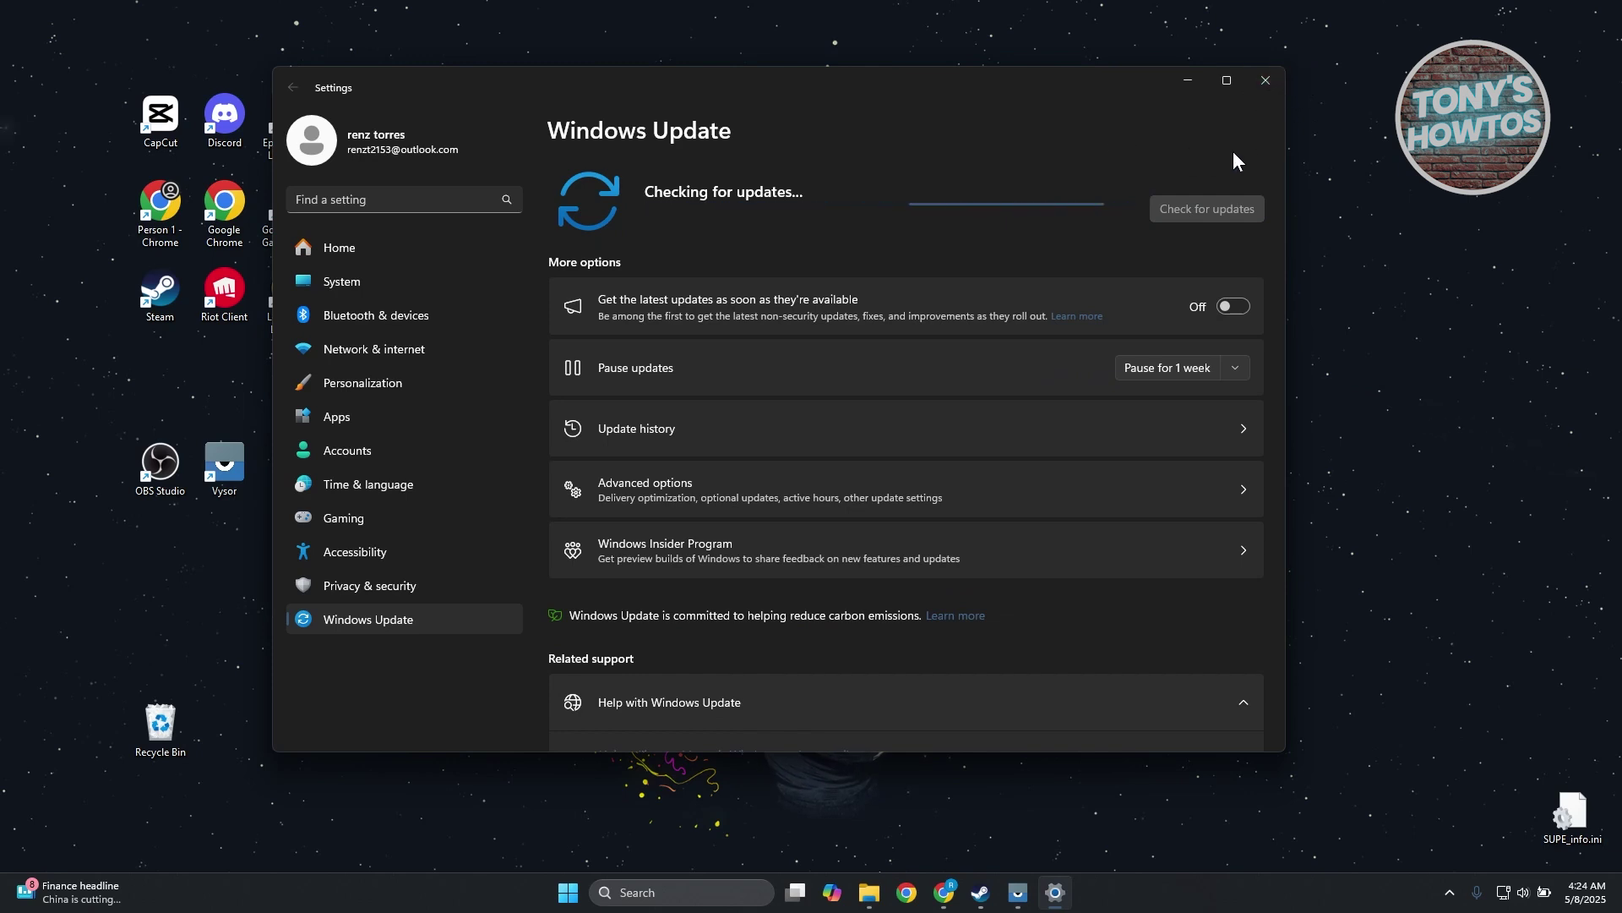
pyautogui.click(1271, 83)
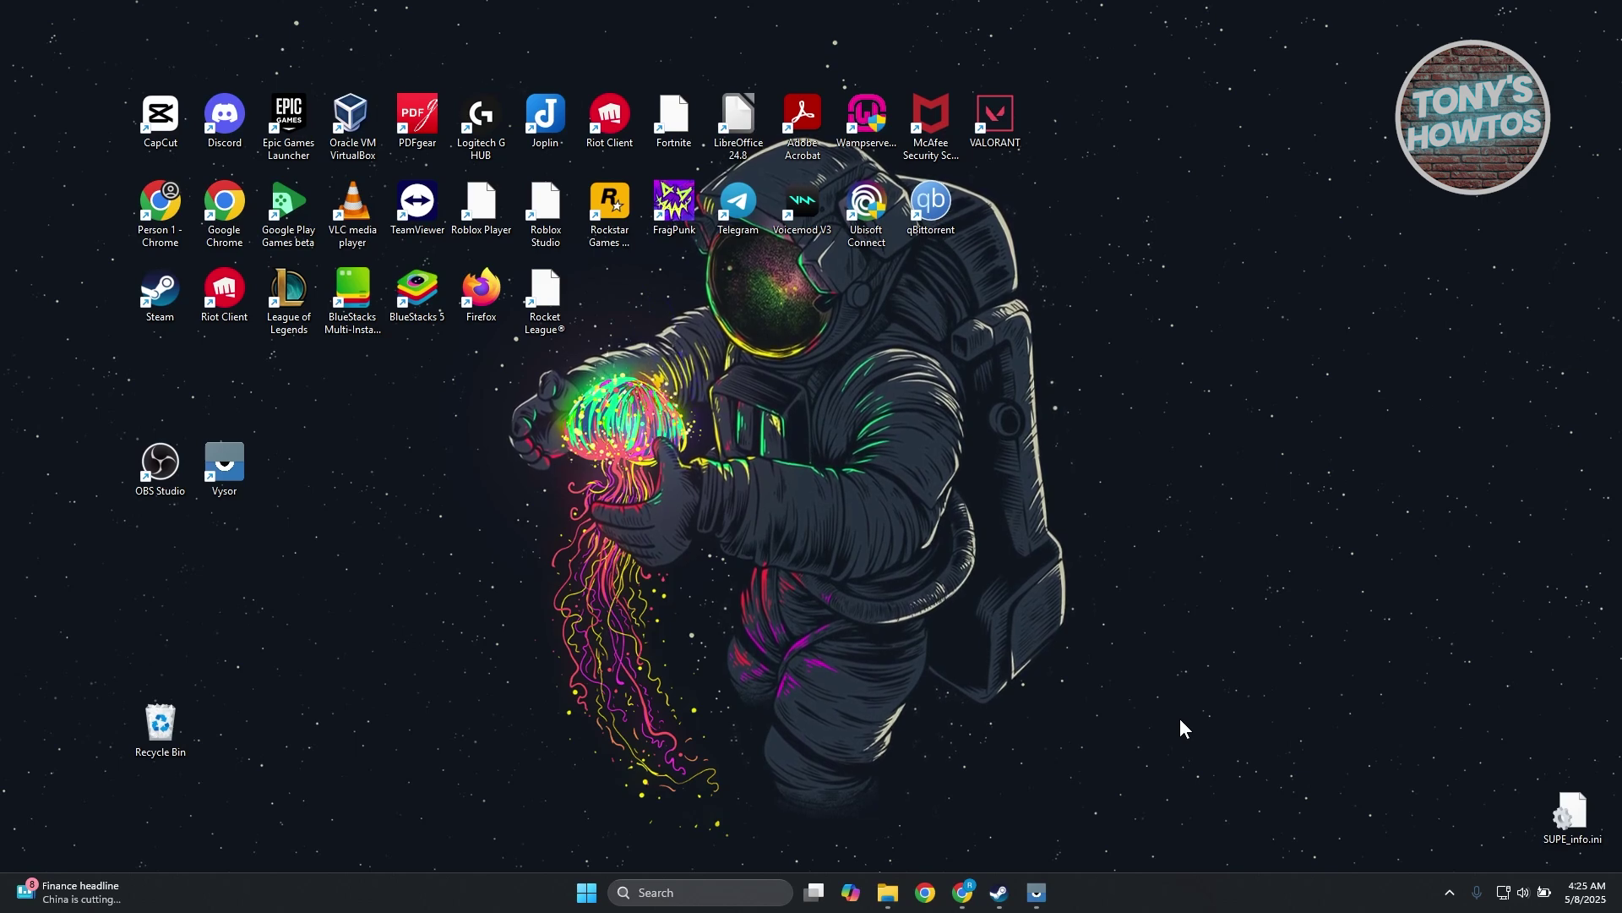
# Bring the Chrome window showing Lenovo Technical Support to the front
pyautogui.click(966, 894)
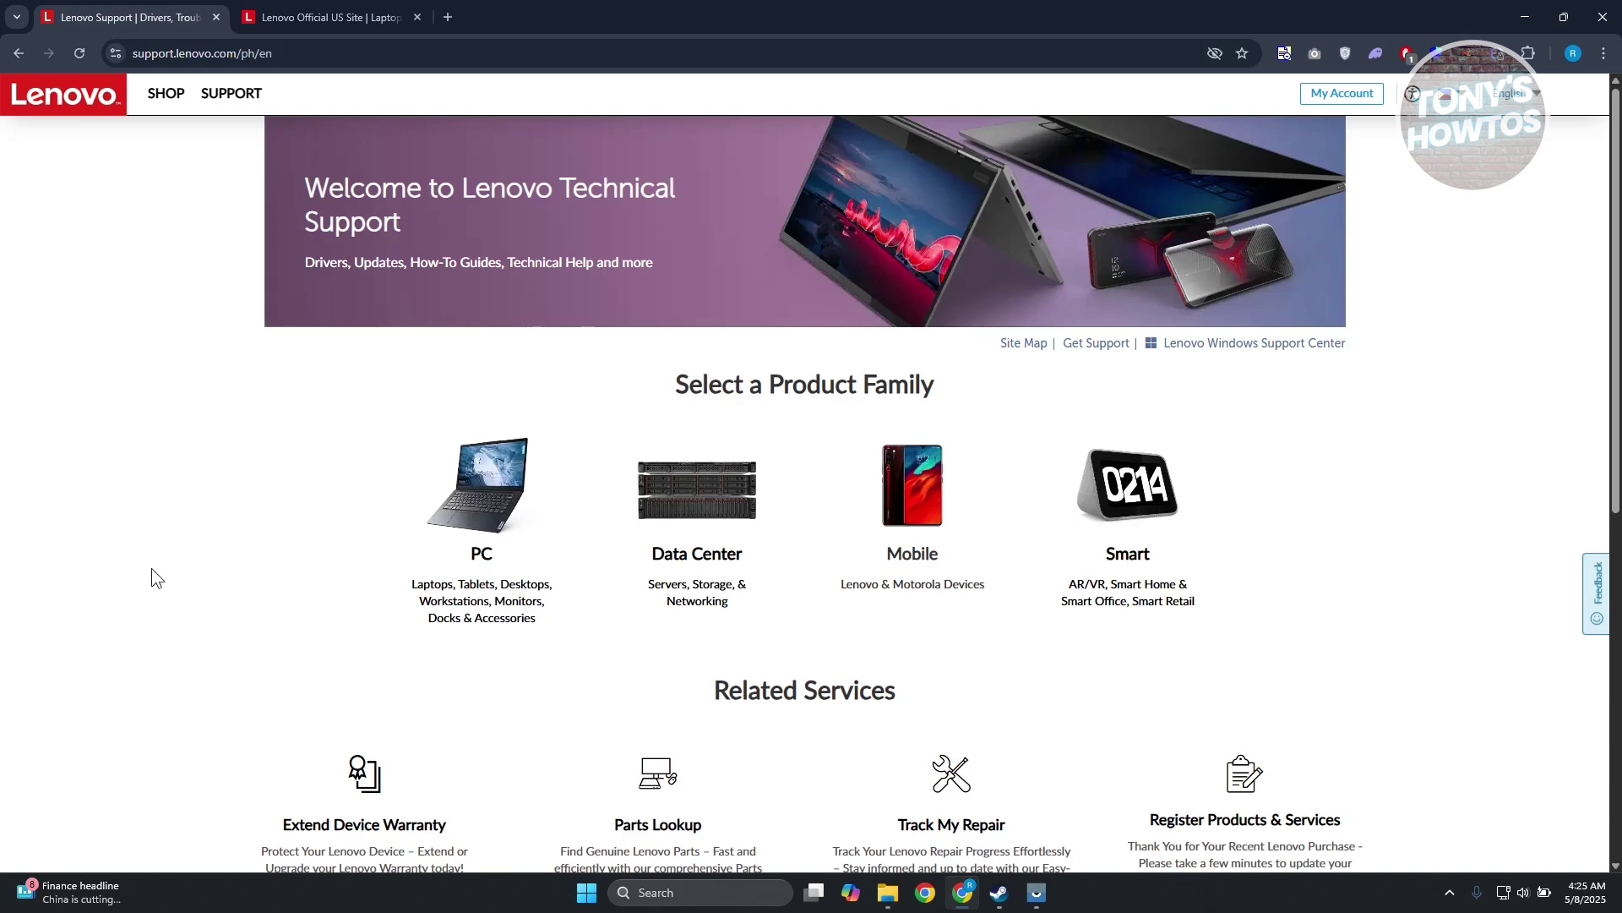
# Switch to the Lenovo Official US Site tab and browse its homepage and Lenovo PCs page
pyautogui.hotkey('ctrl', 'Tab')
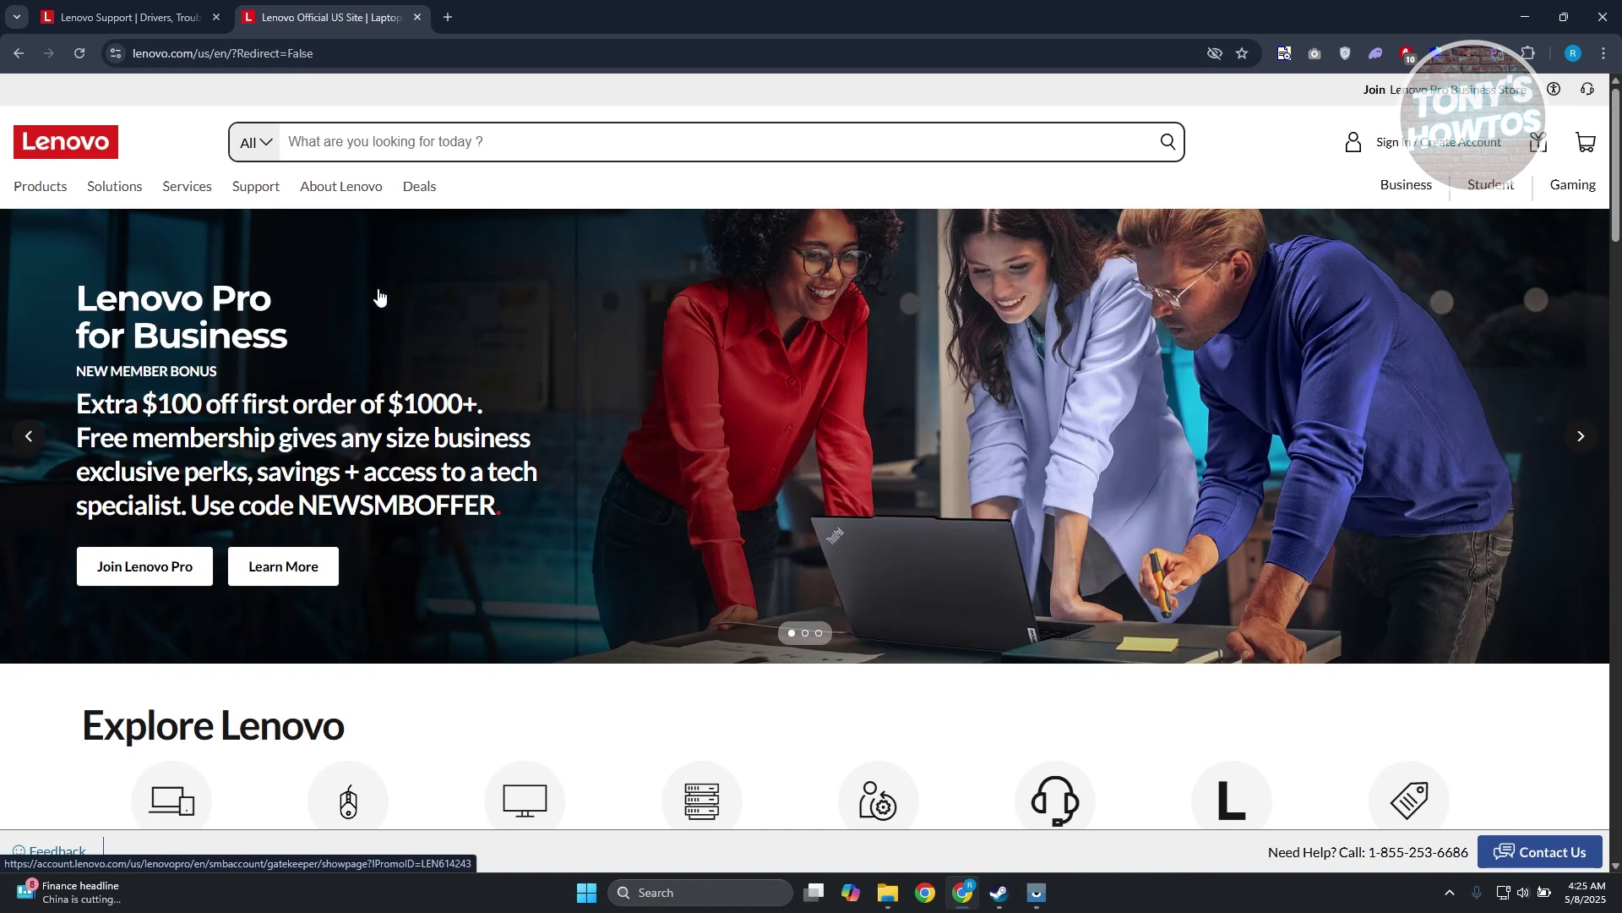
pyautogui.scroll(-3, 731, 515)
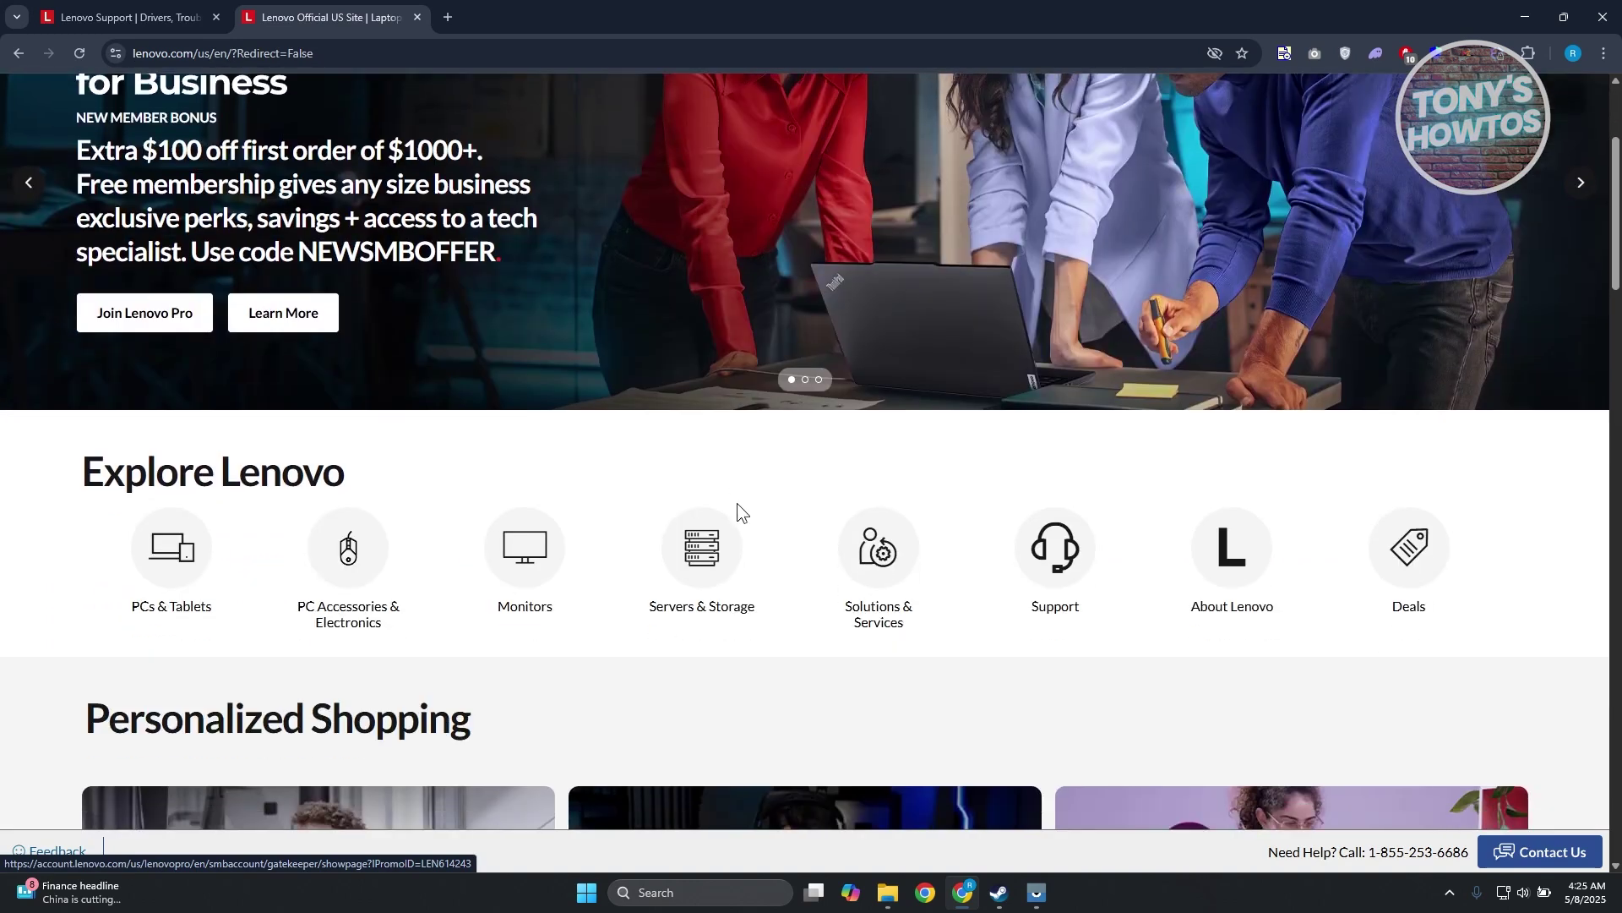
pyautogui.scroll(1, 558, 294)
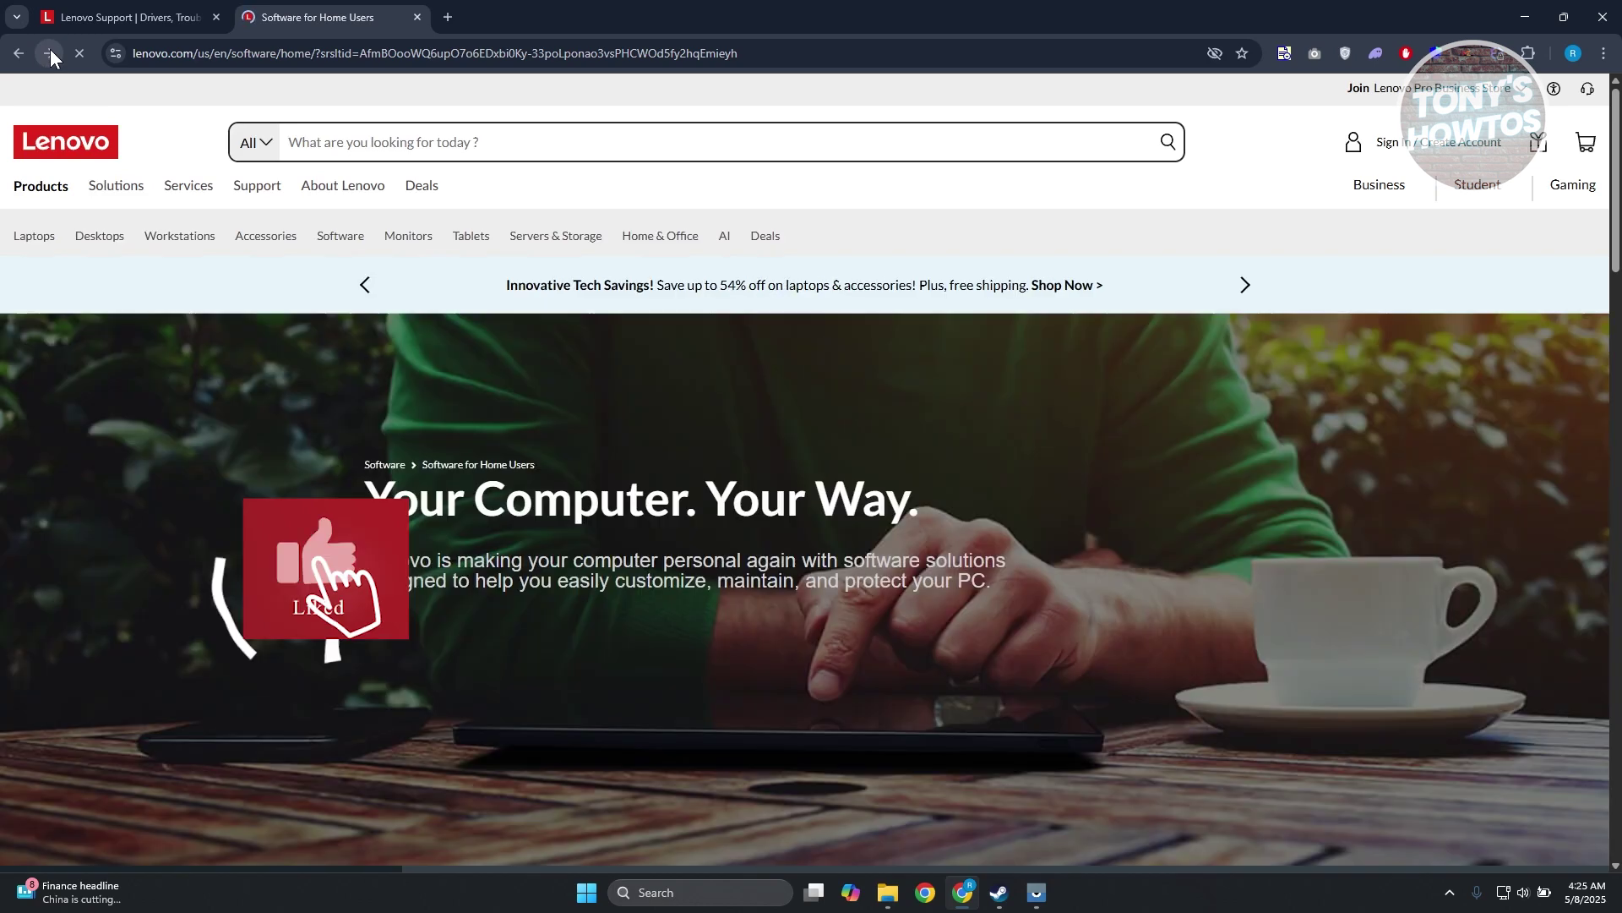
pyautogui.click(49, 53)
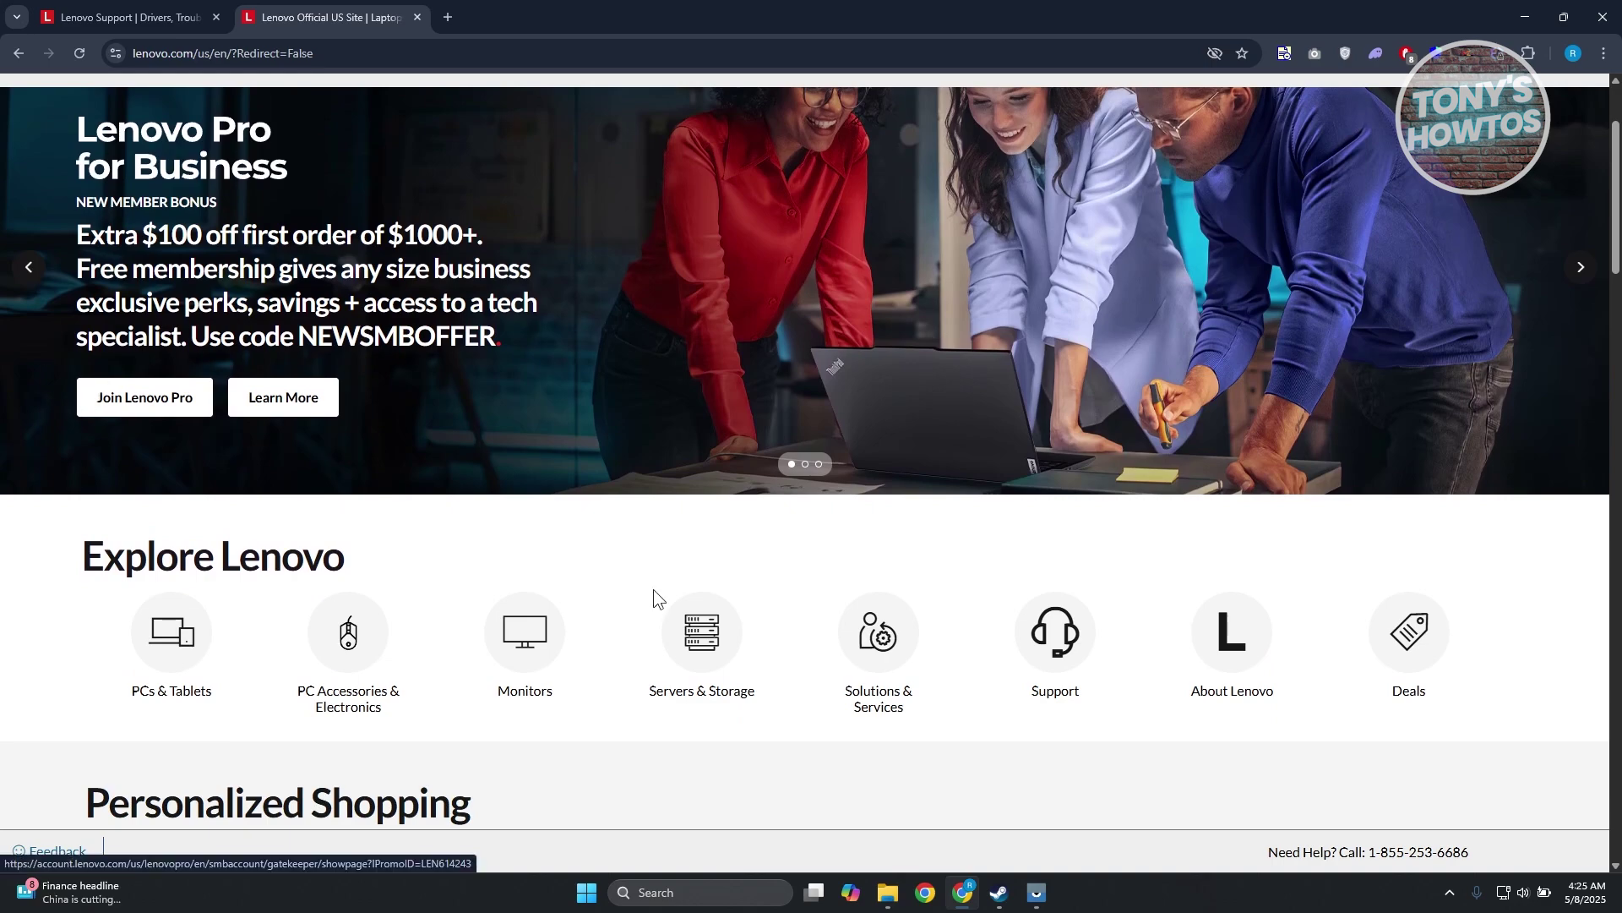
pyautogui.scroll(-5, 540, 498)
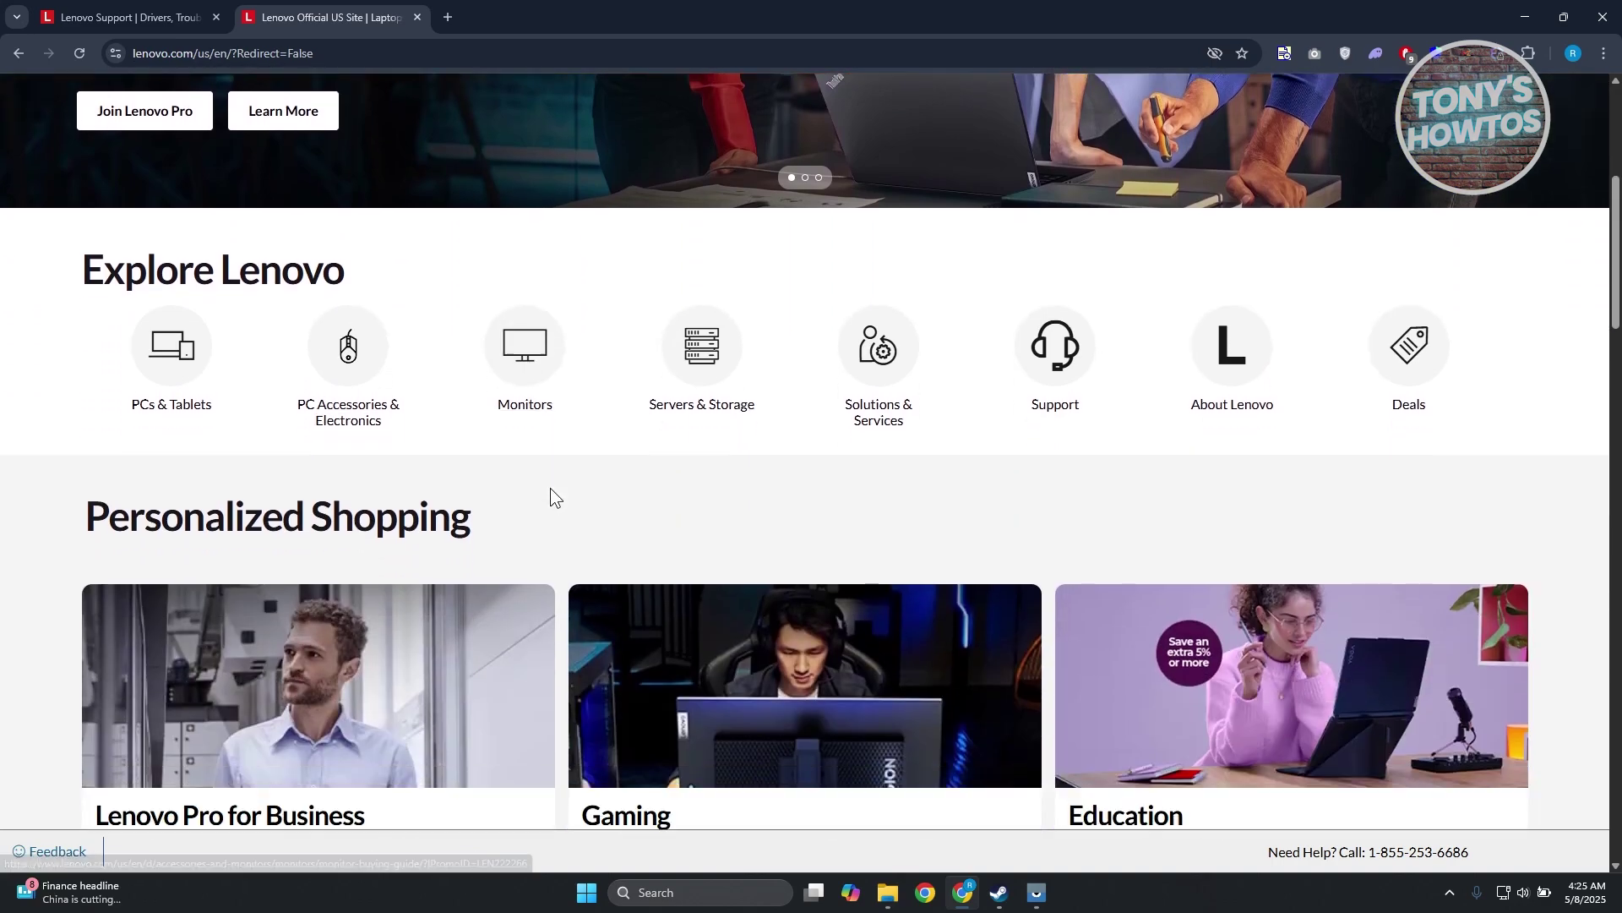
pyautogui.scroll(3, 550, 496)
pyautogui.click(199, 514)
pyautogui.click(18, 49)
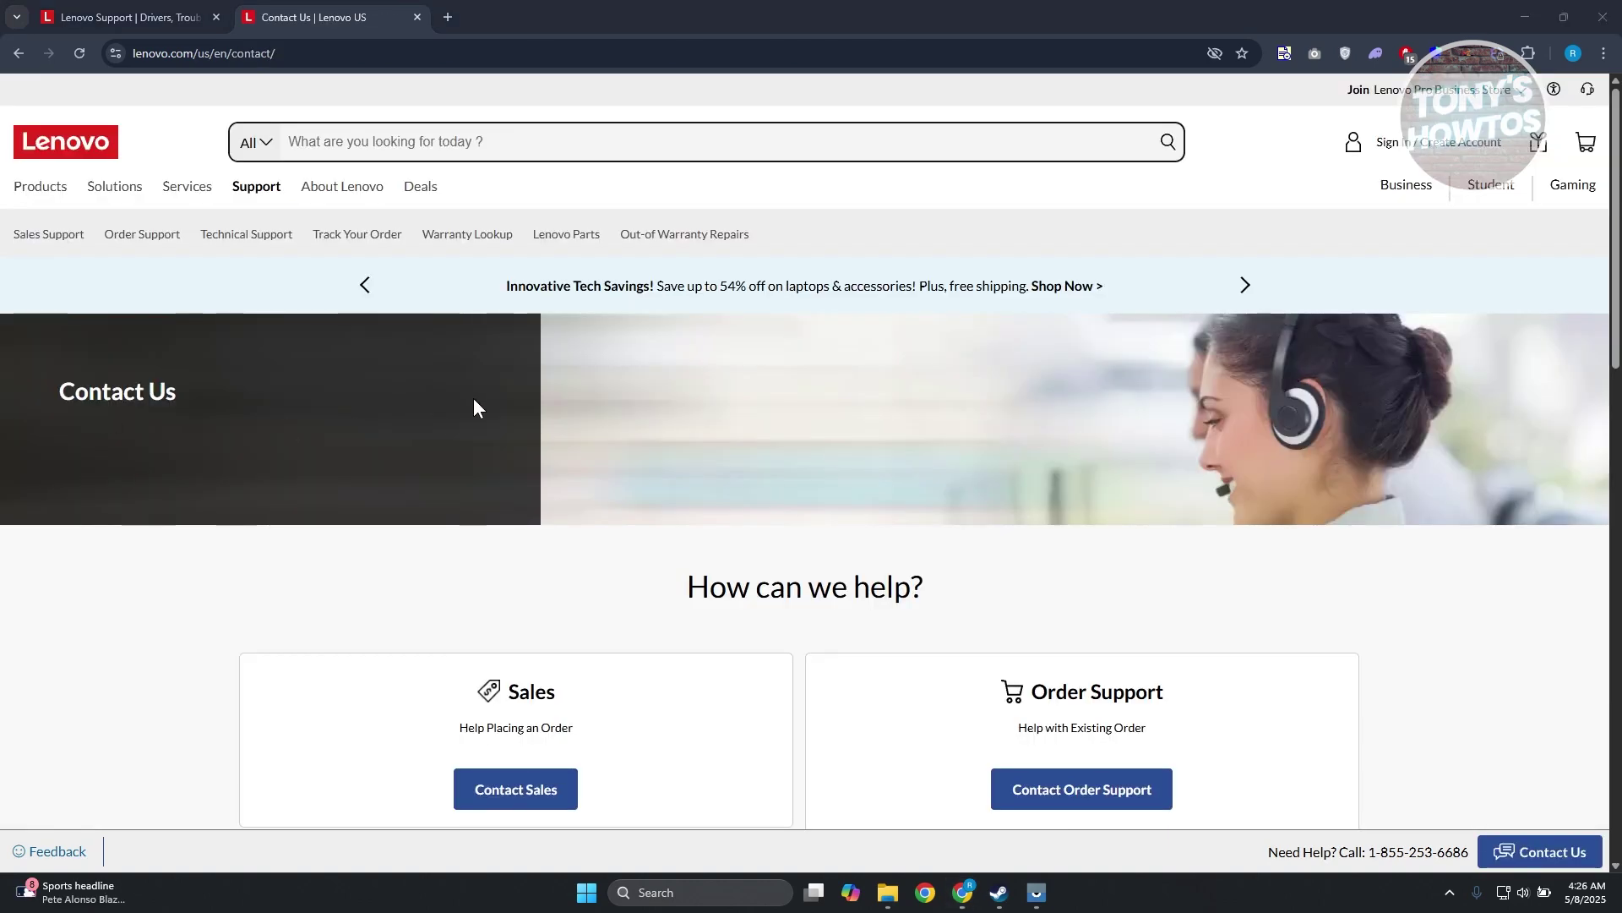
# Scroll to the Contact Us 'How can we help?' options, then return to the Lenovo Support tab
pyautogui.scroll(-4, 474, 401)
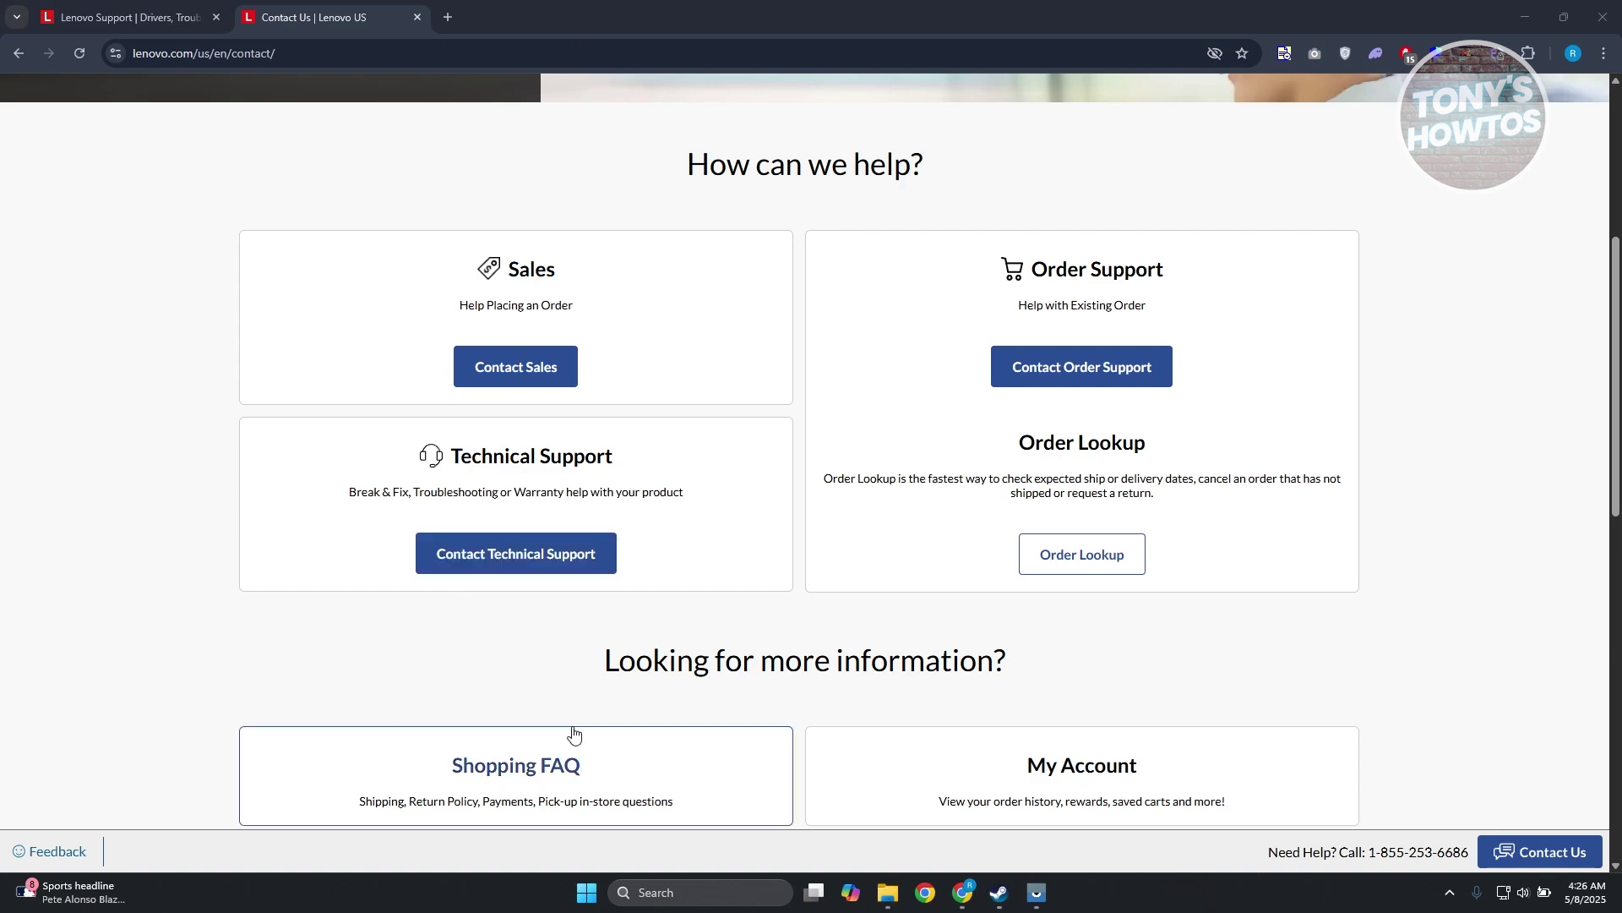
pyautogui.click(136, 15)
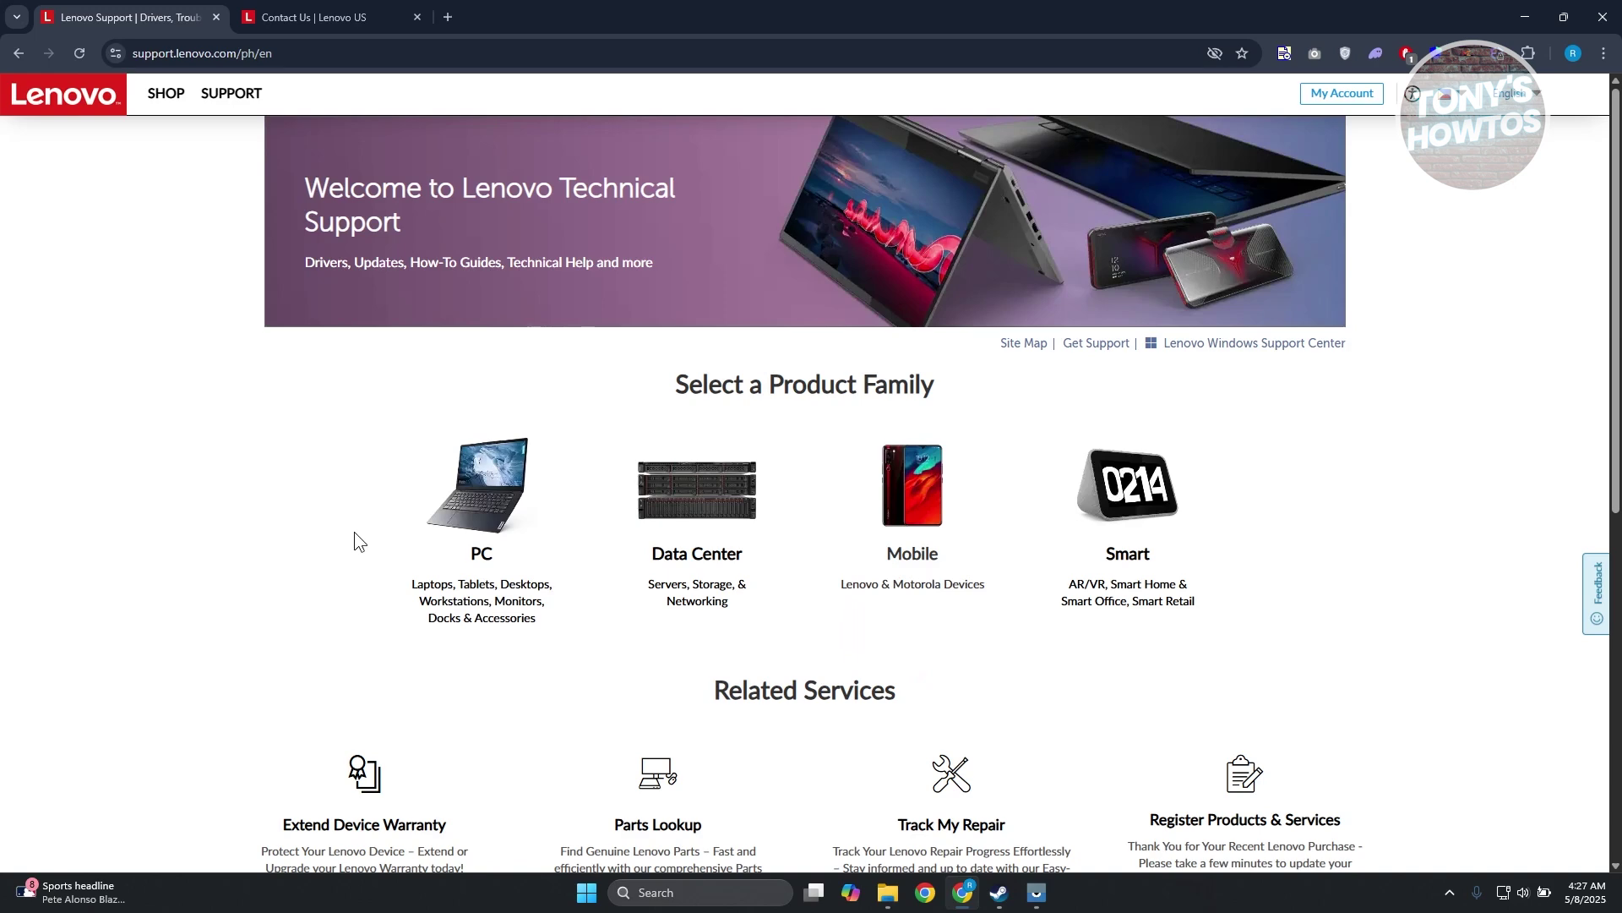
# Auto-detect this PC as the LOQ 15IRH8 - Type 82XV and open its Drivers & Software page
pyautogui.moveTo(495, 527)
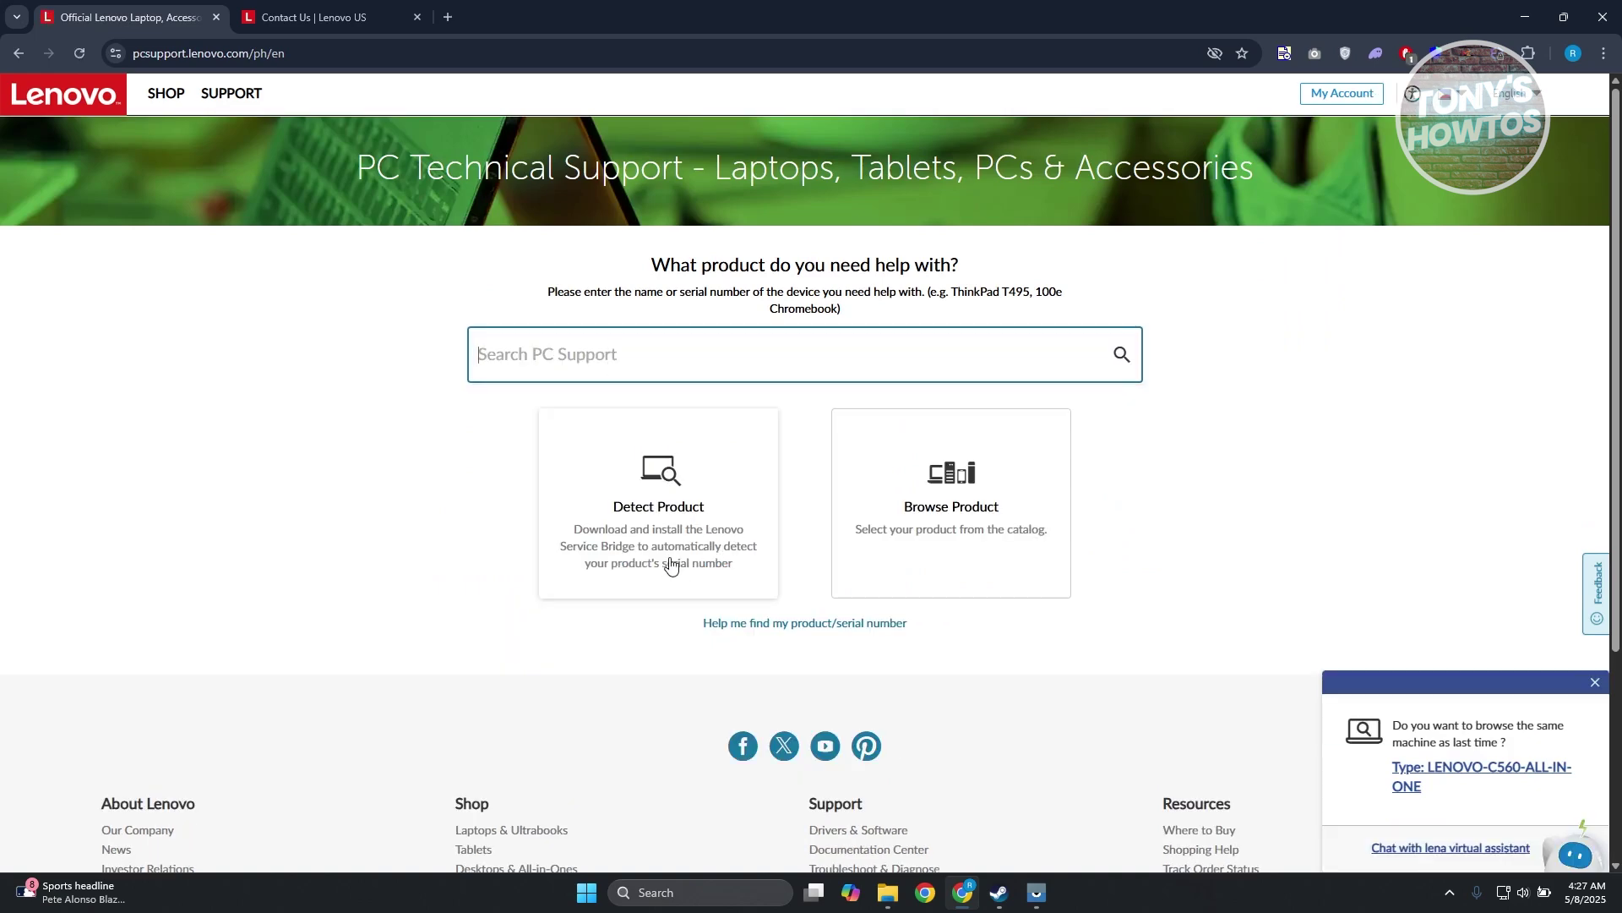
pyautogui.click(672, 504)
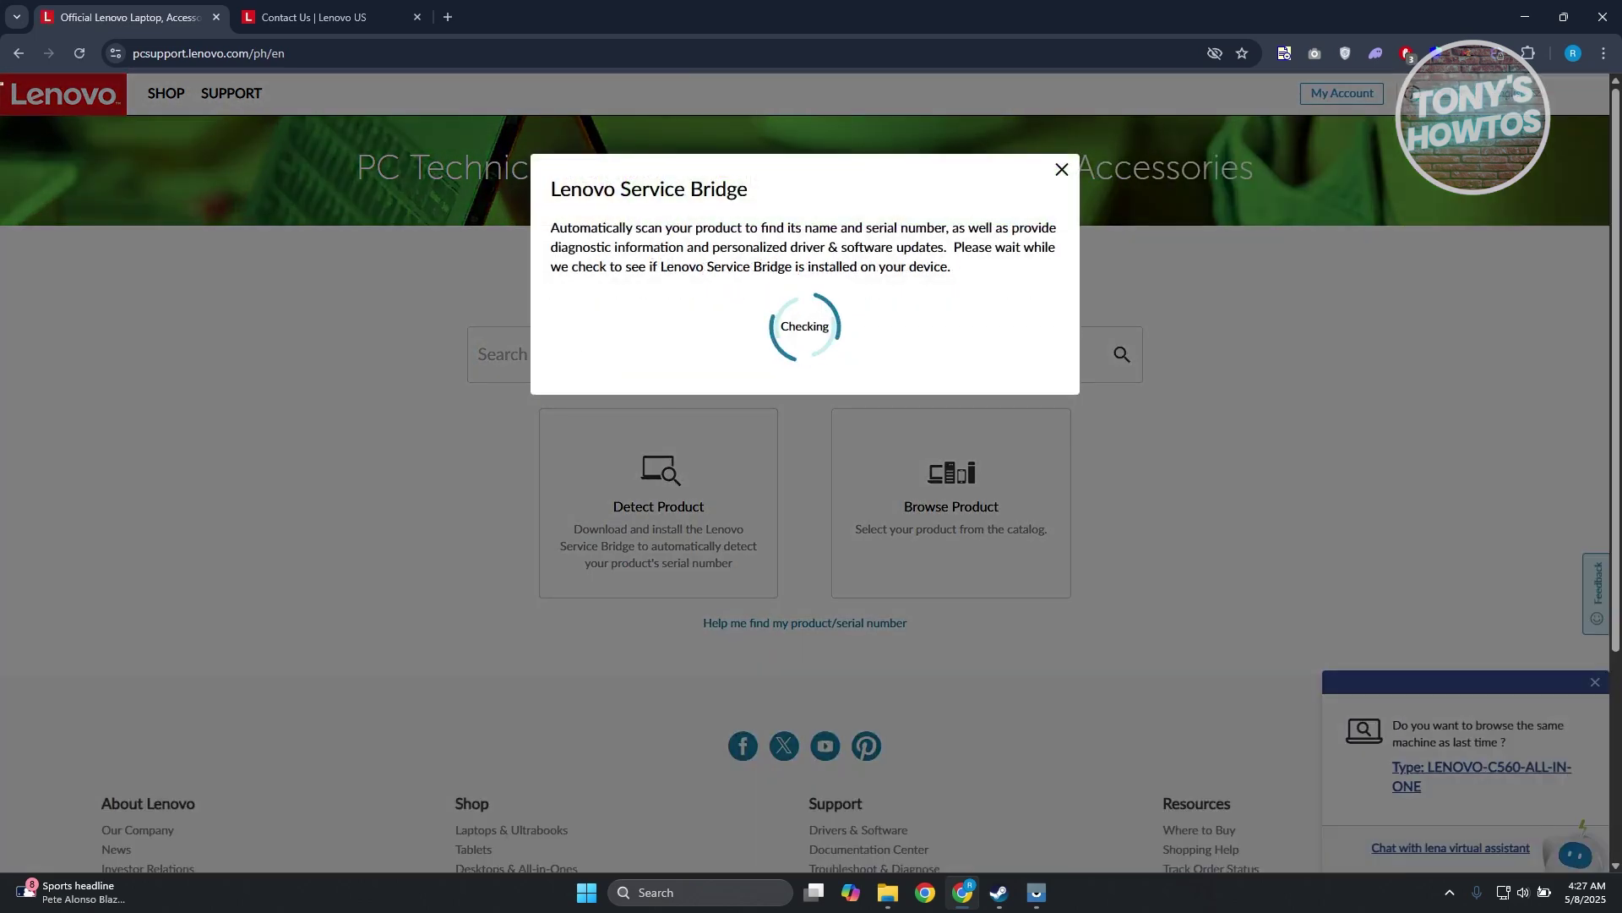
pyautogui.scroll(-4, 312, 526)
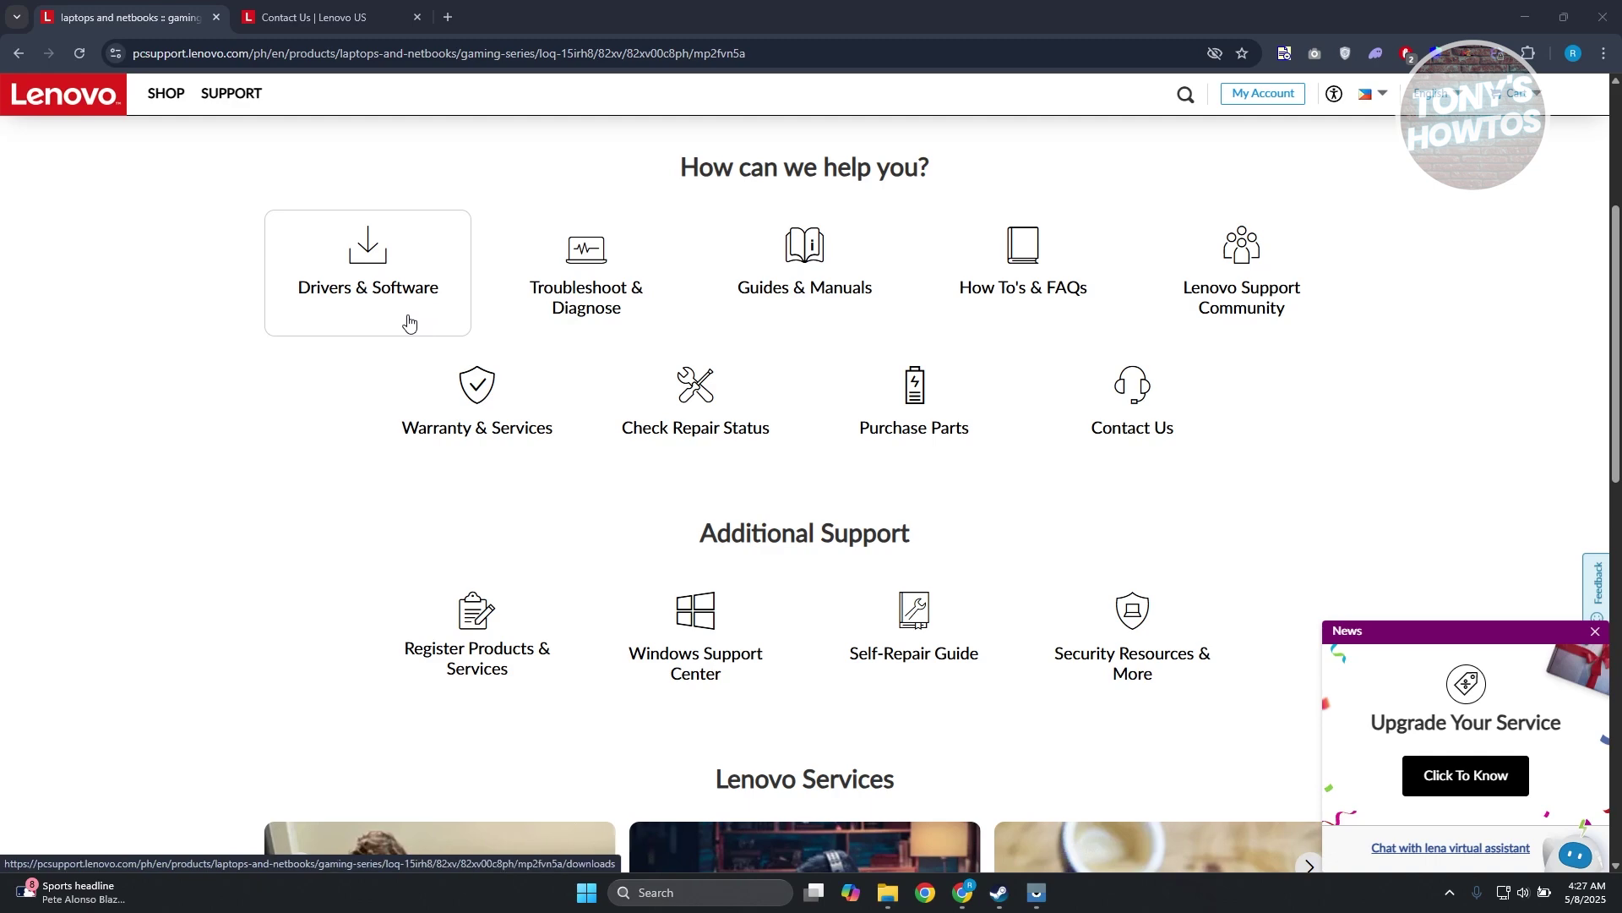
pyautogui.click(370, 268)
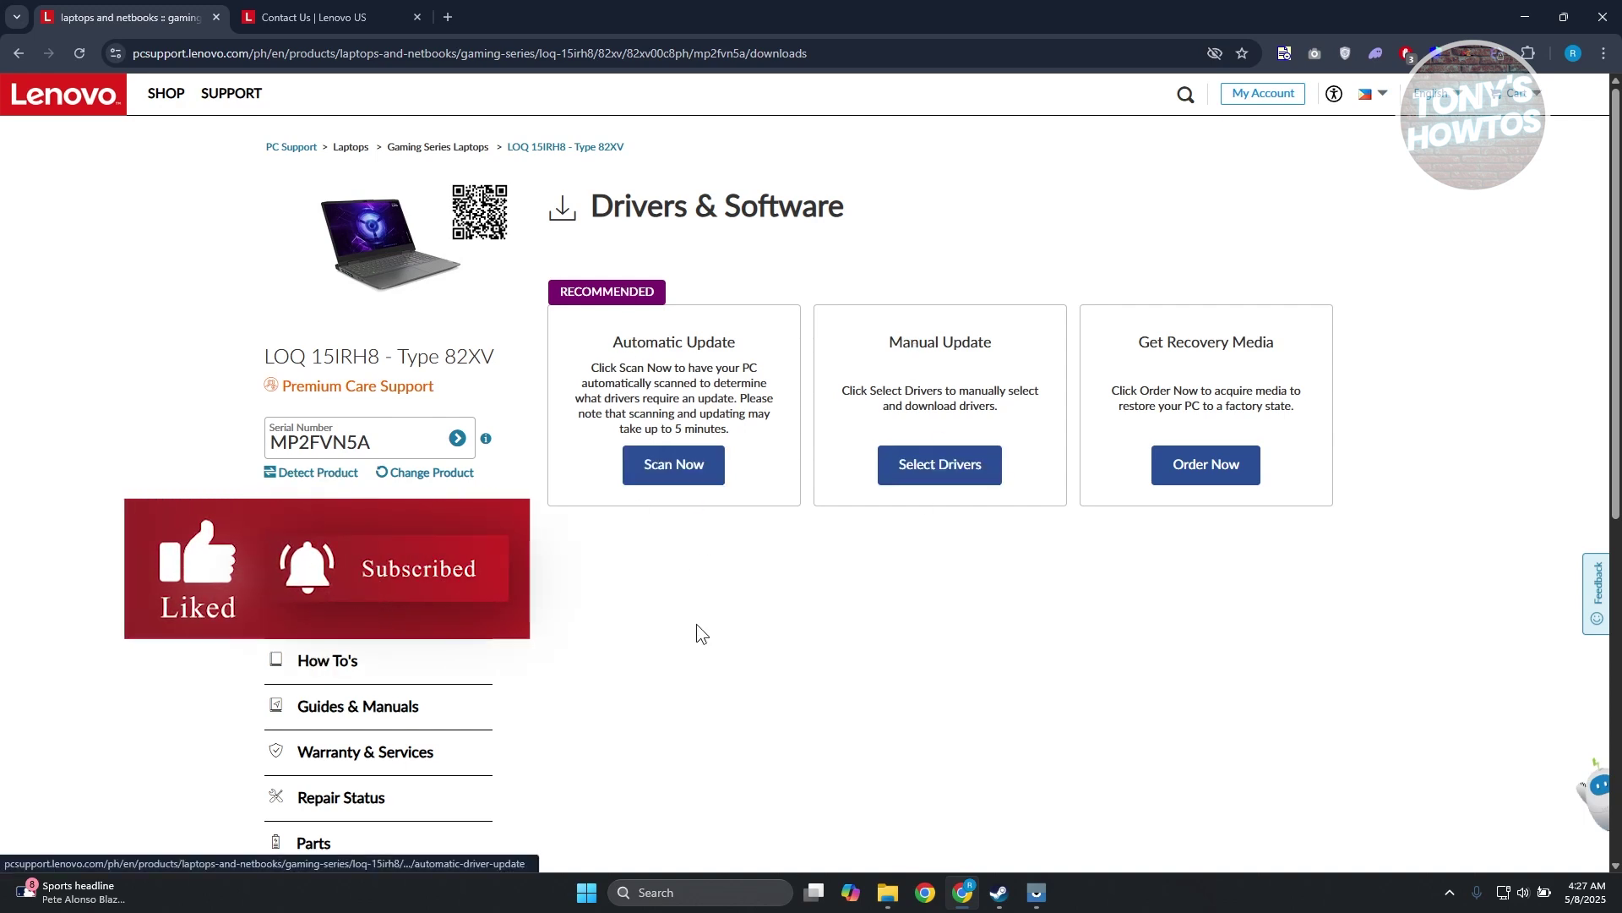
pyautogui.scroll(-2, 697, 630)
pyautogui.scroll(2, 801, 594)
pyautogui.click(946, 472)
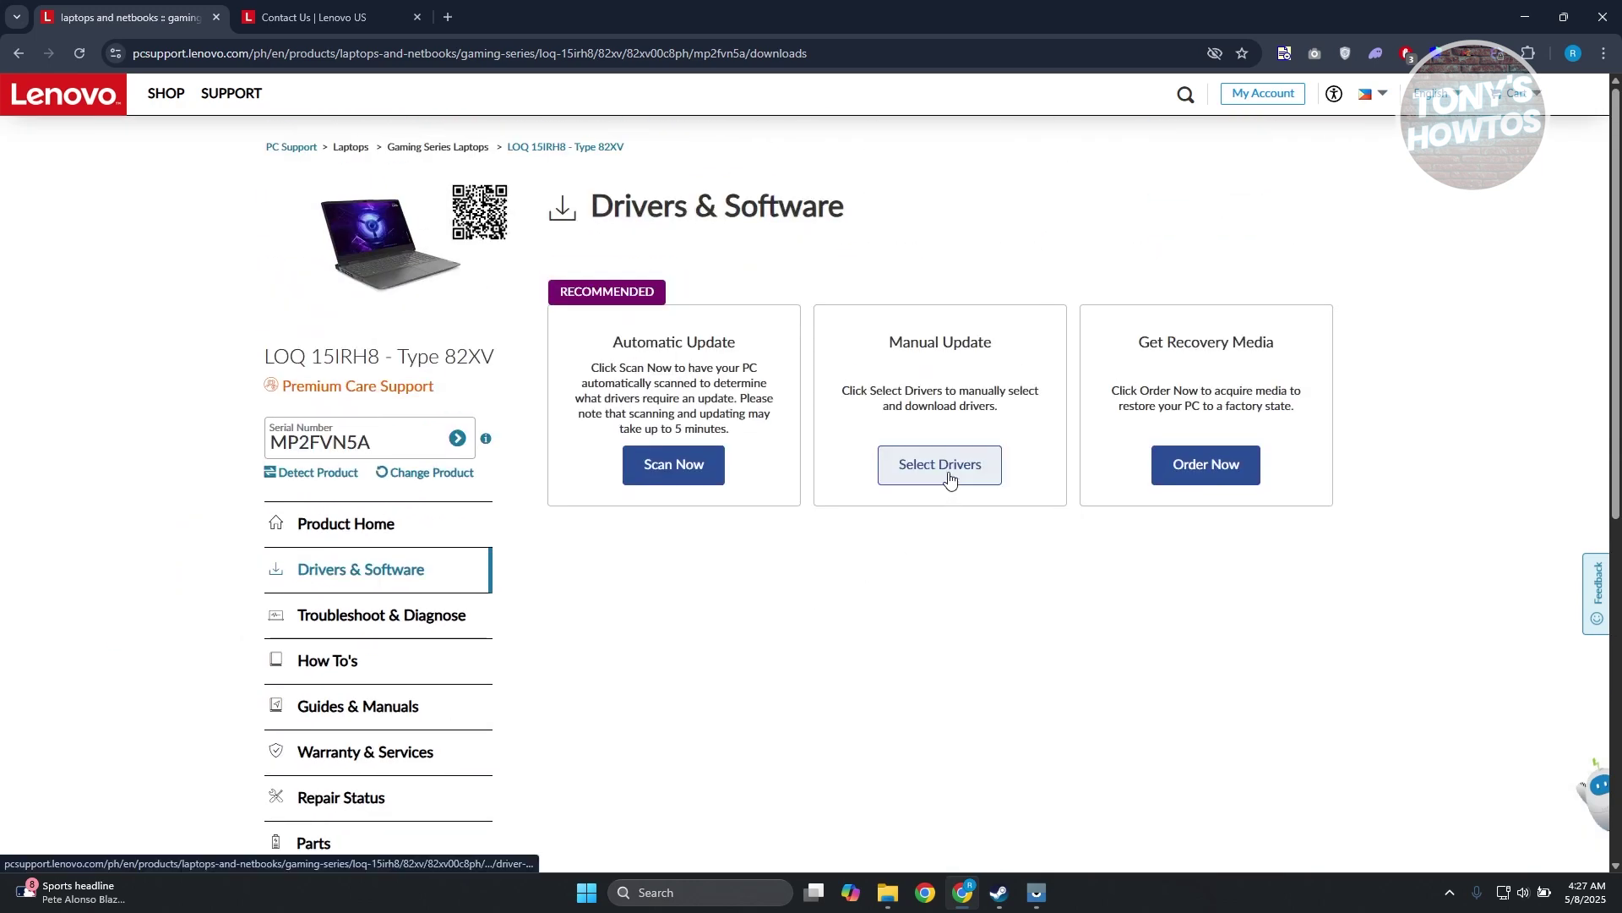
pyautogui.scroll(-3, 898, 518)
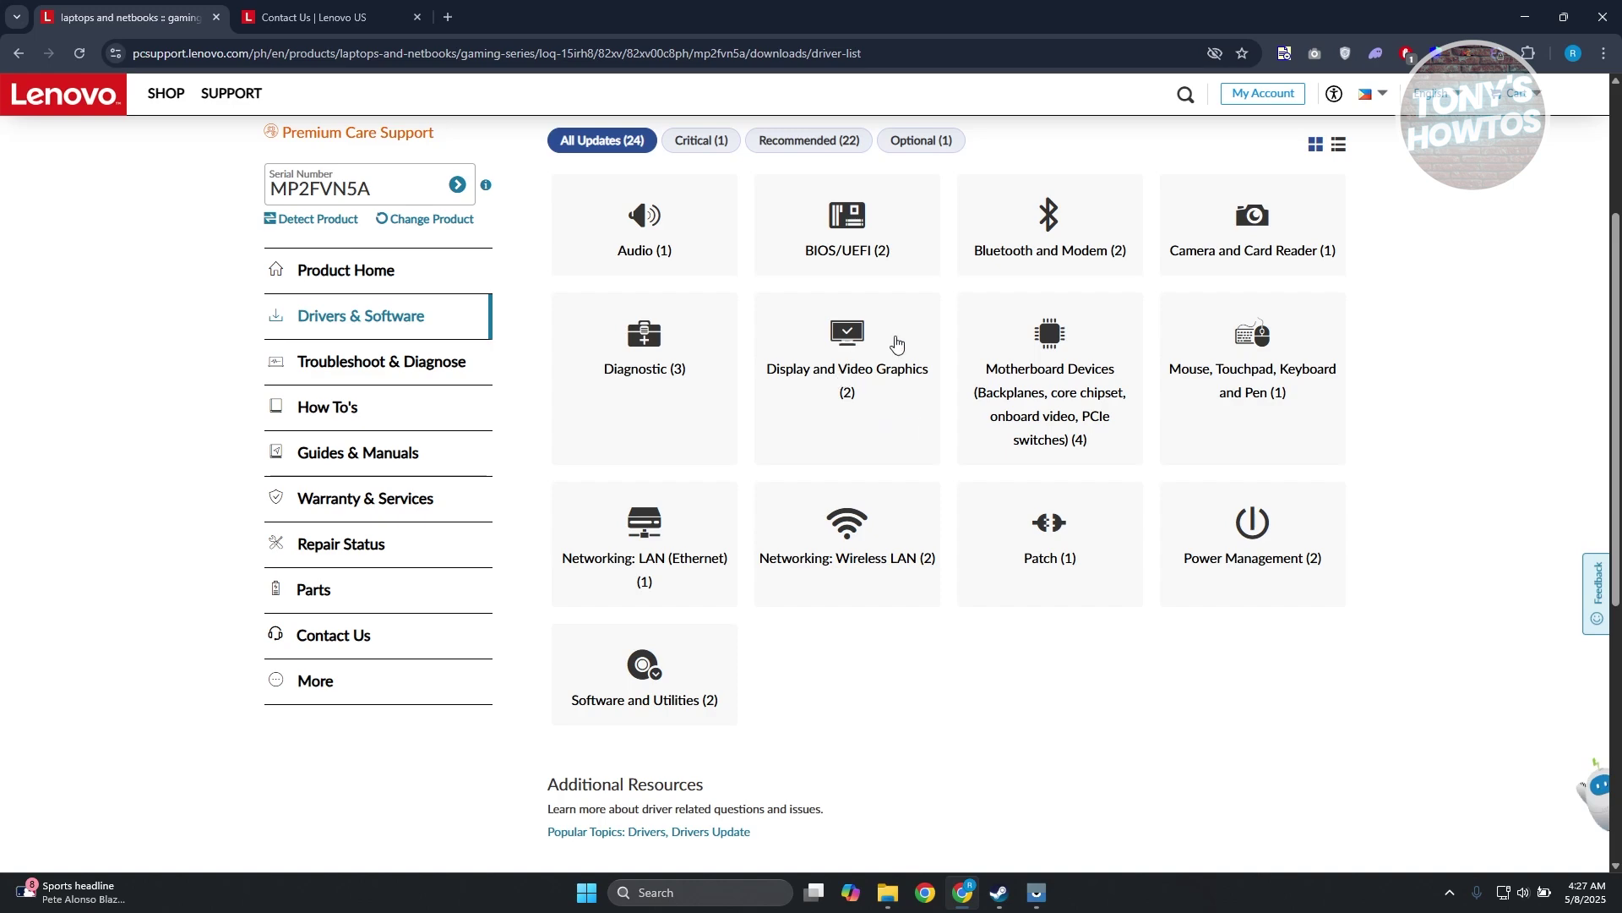
pyautogui.scroll(3, 868, 347)
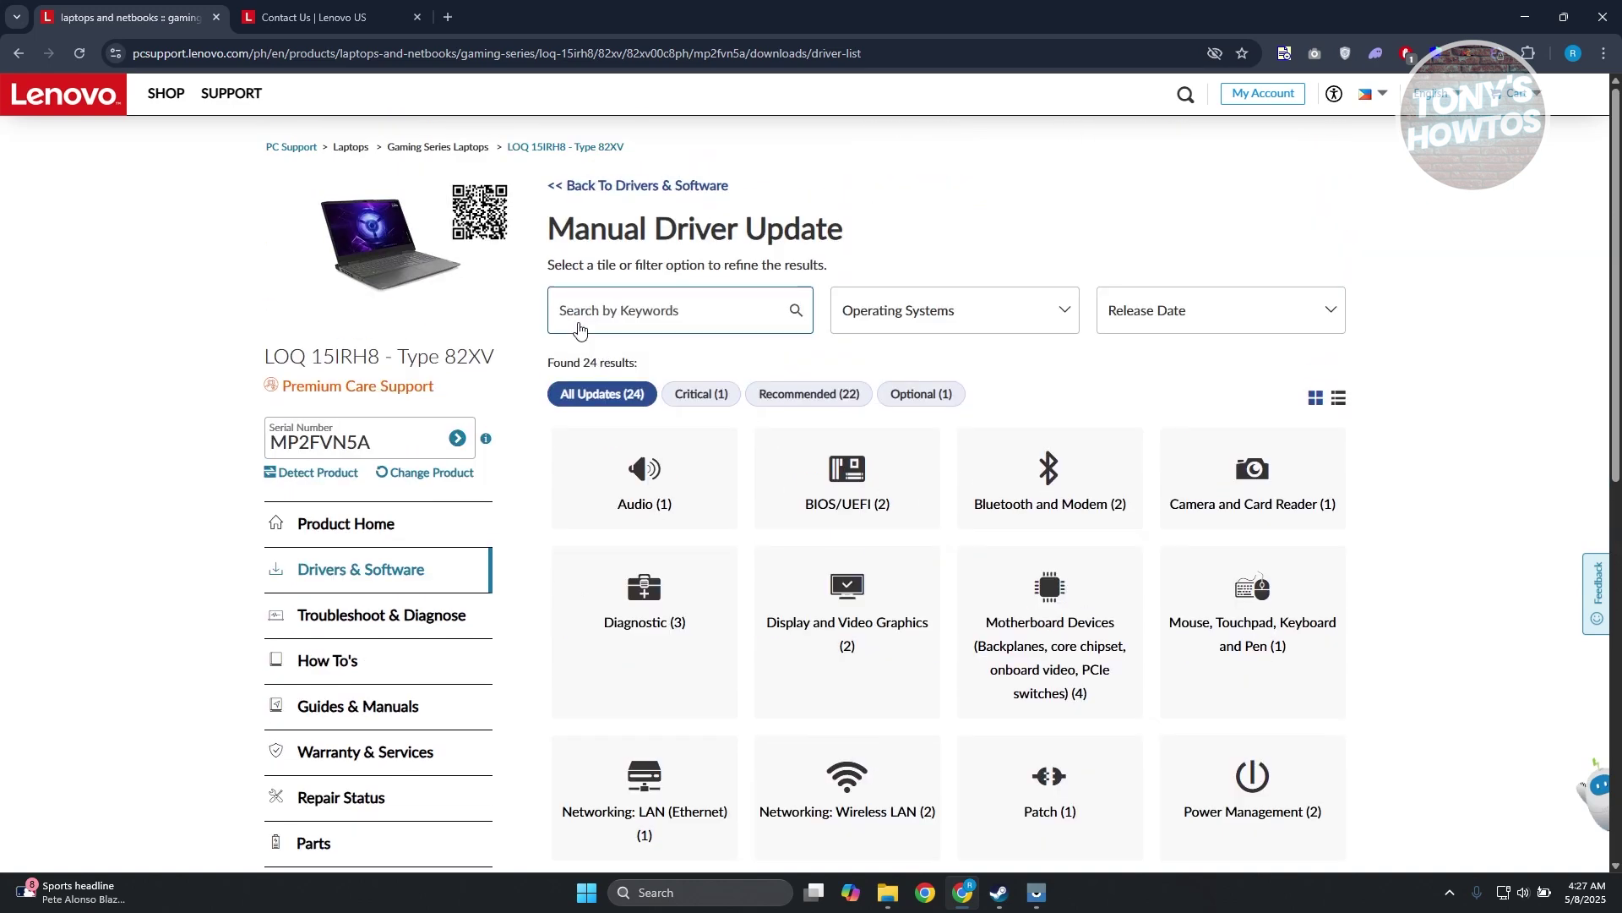
pyautogui.click(558, 182)
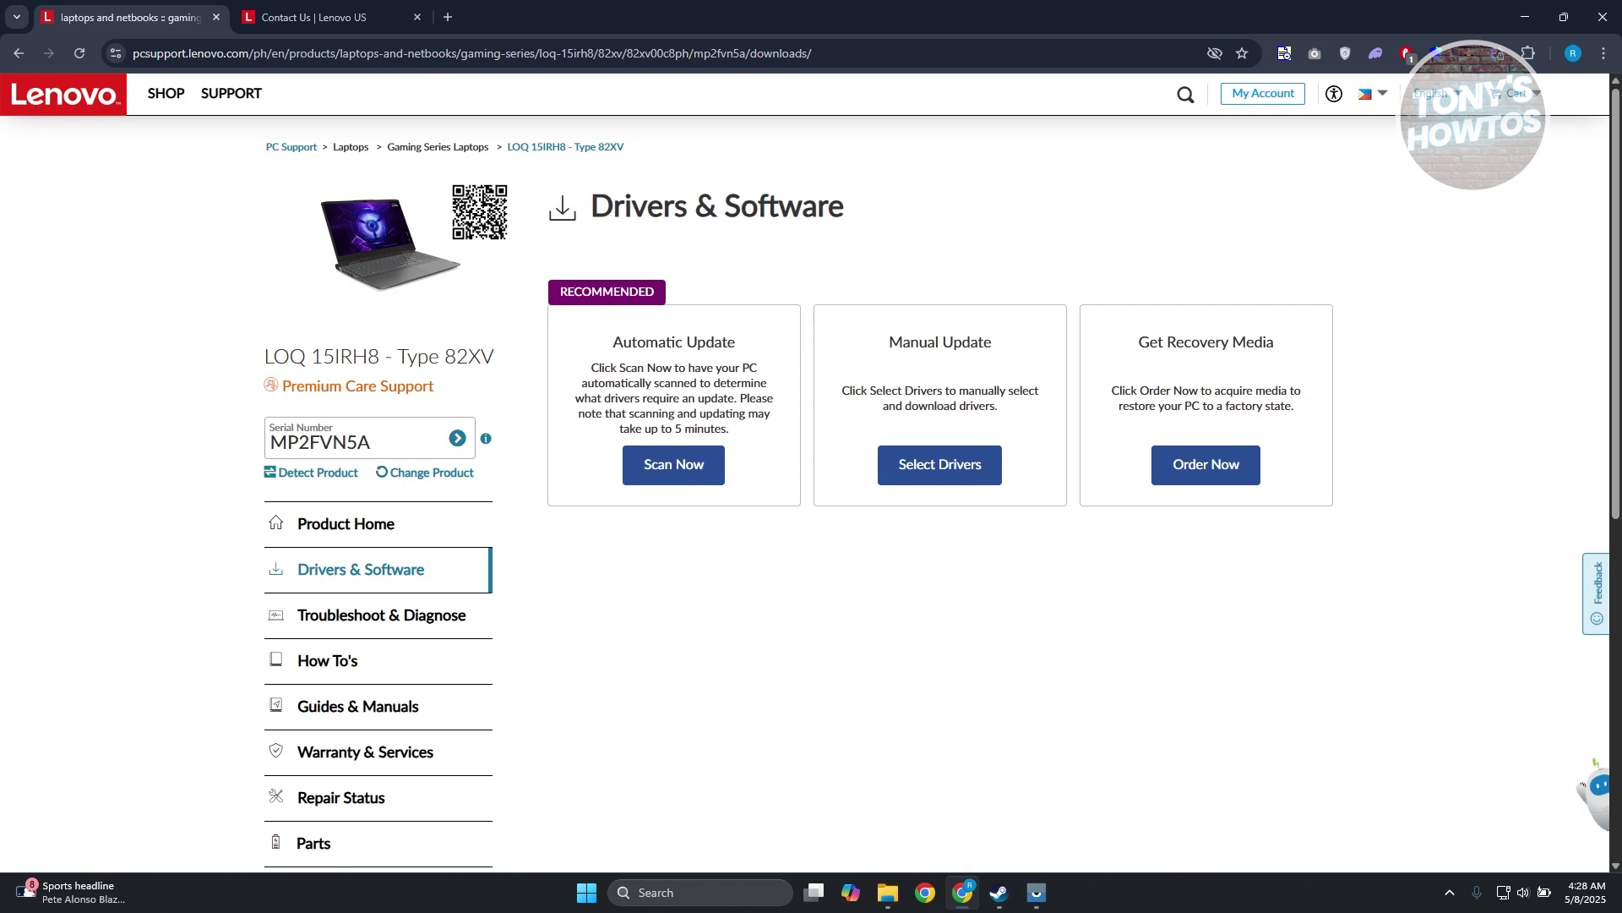
pyautogui.click(359, 10)
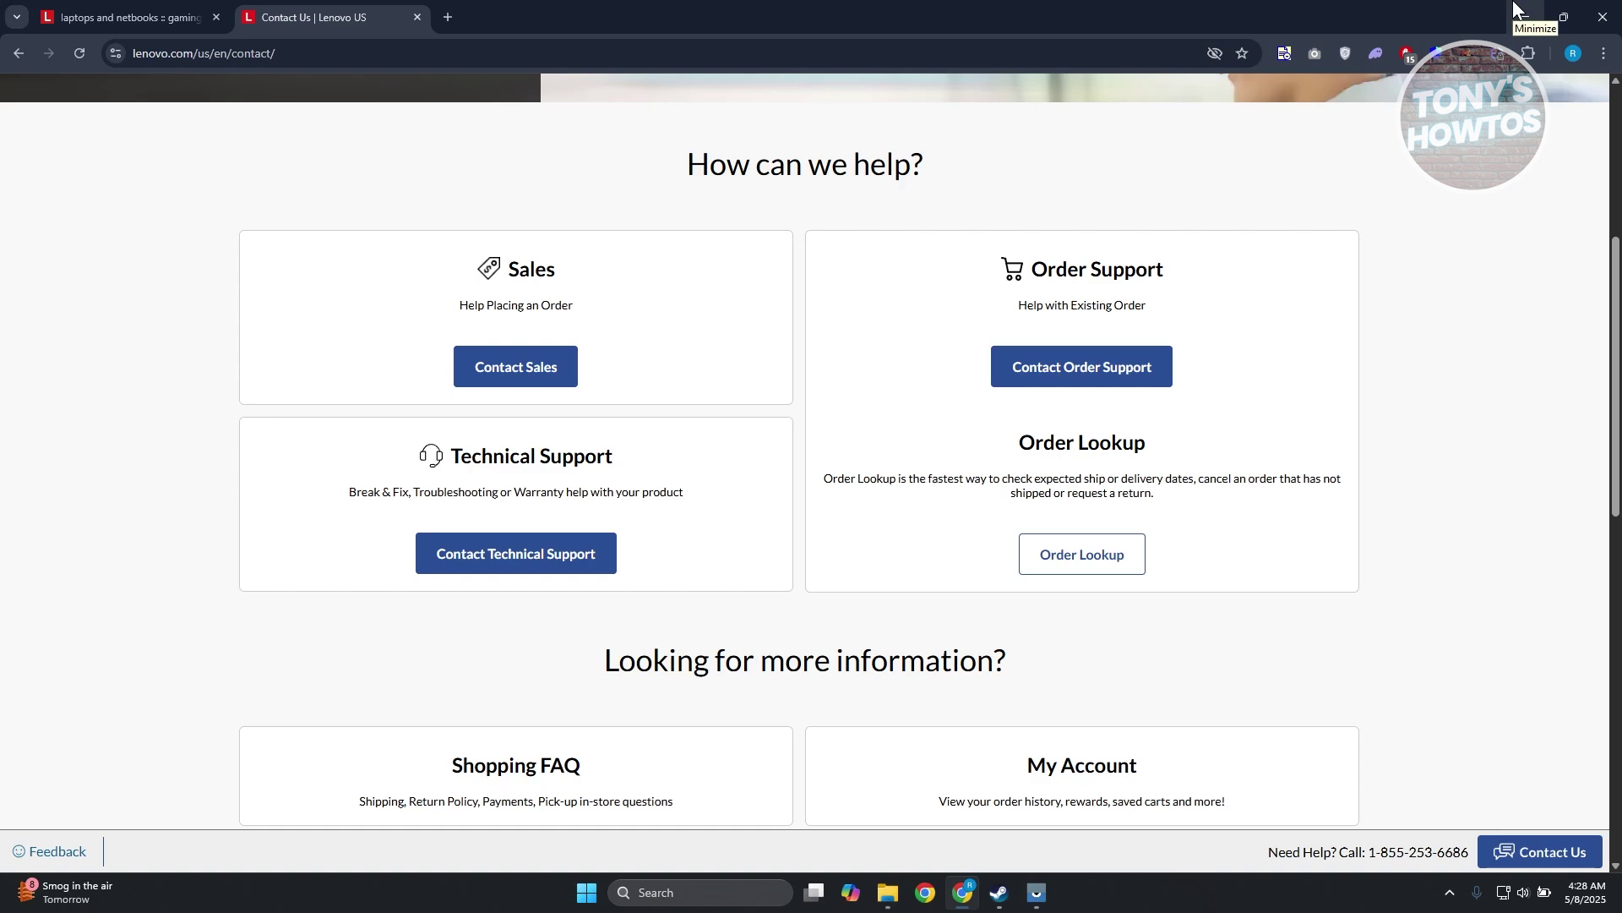
# Return to the LOQ 15IRH8 drivers tab, then minimize Chrome to show the desktop
pyautogui.click(164, 12)
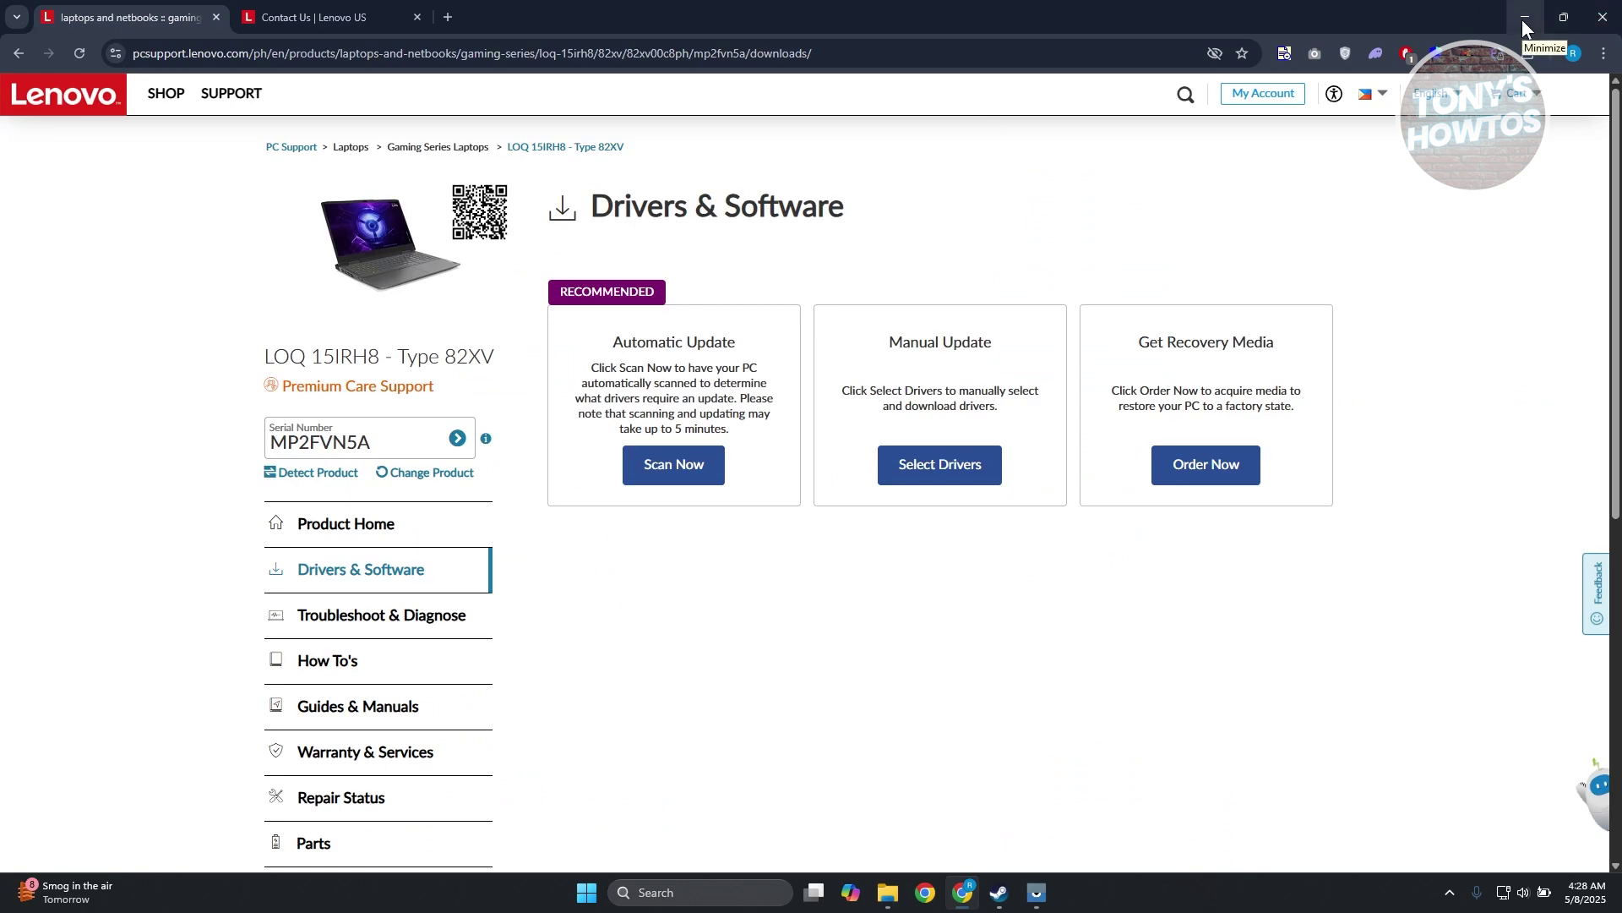
pyautogui.click(1524, 18)
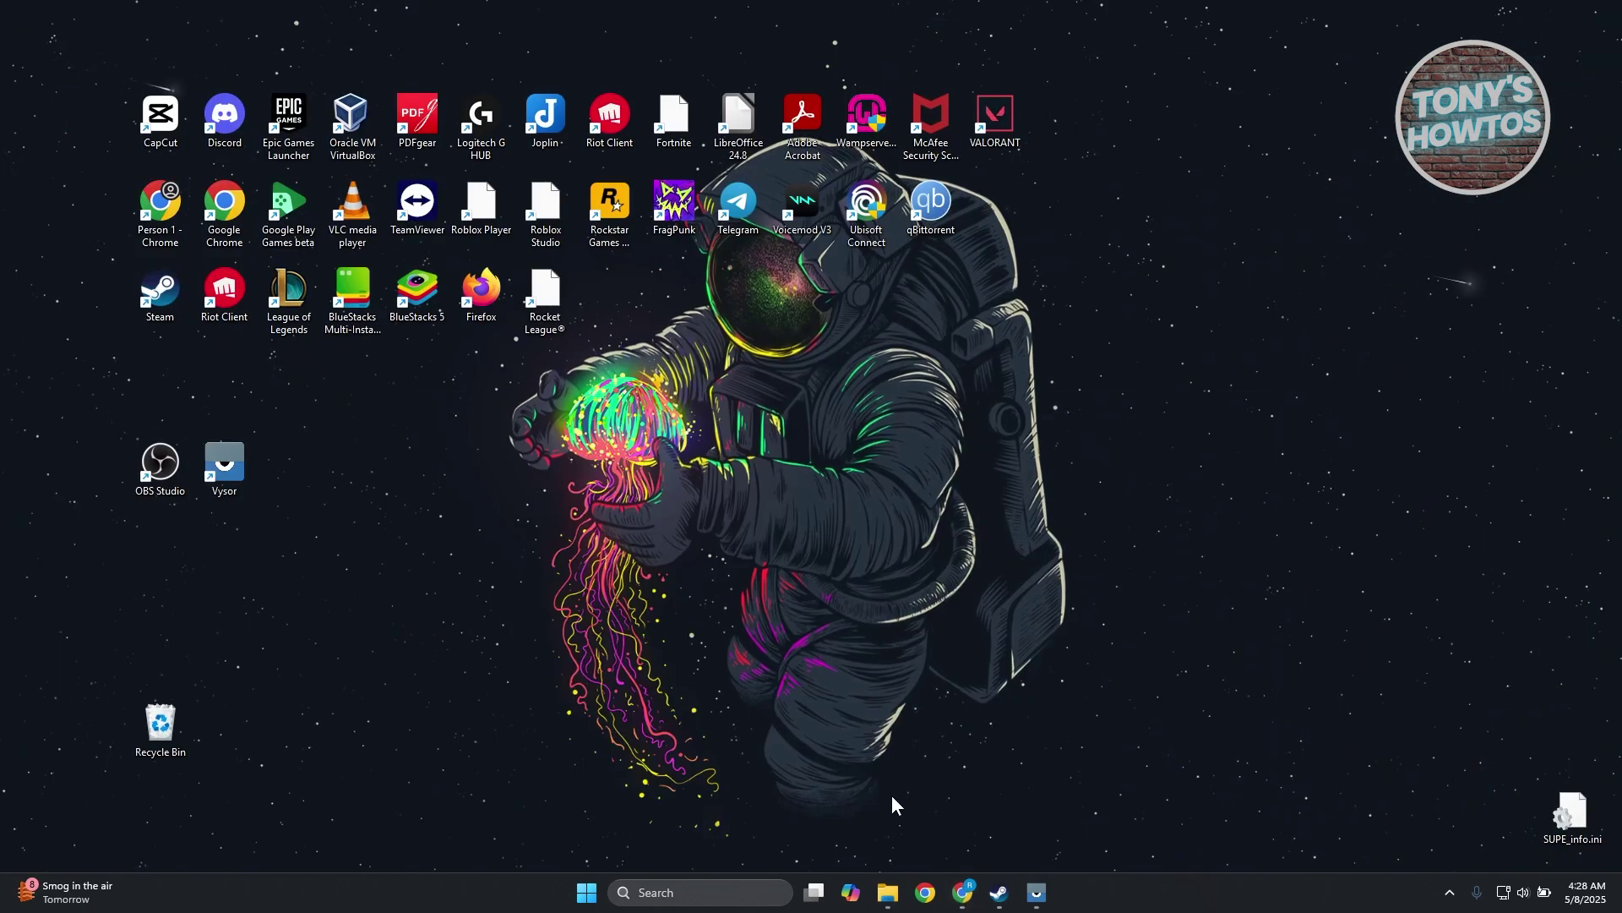
# Open Command Prompt from a 'cmd' search and move its window lower and to the right
pyautogui.click(700, 891)
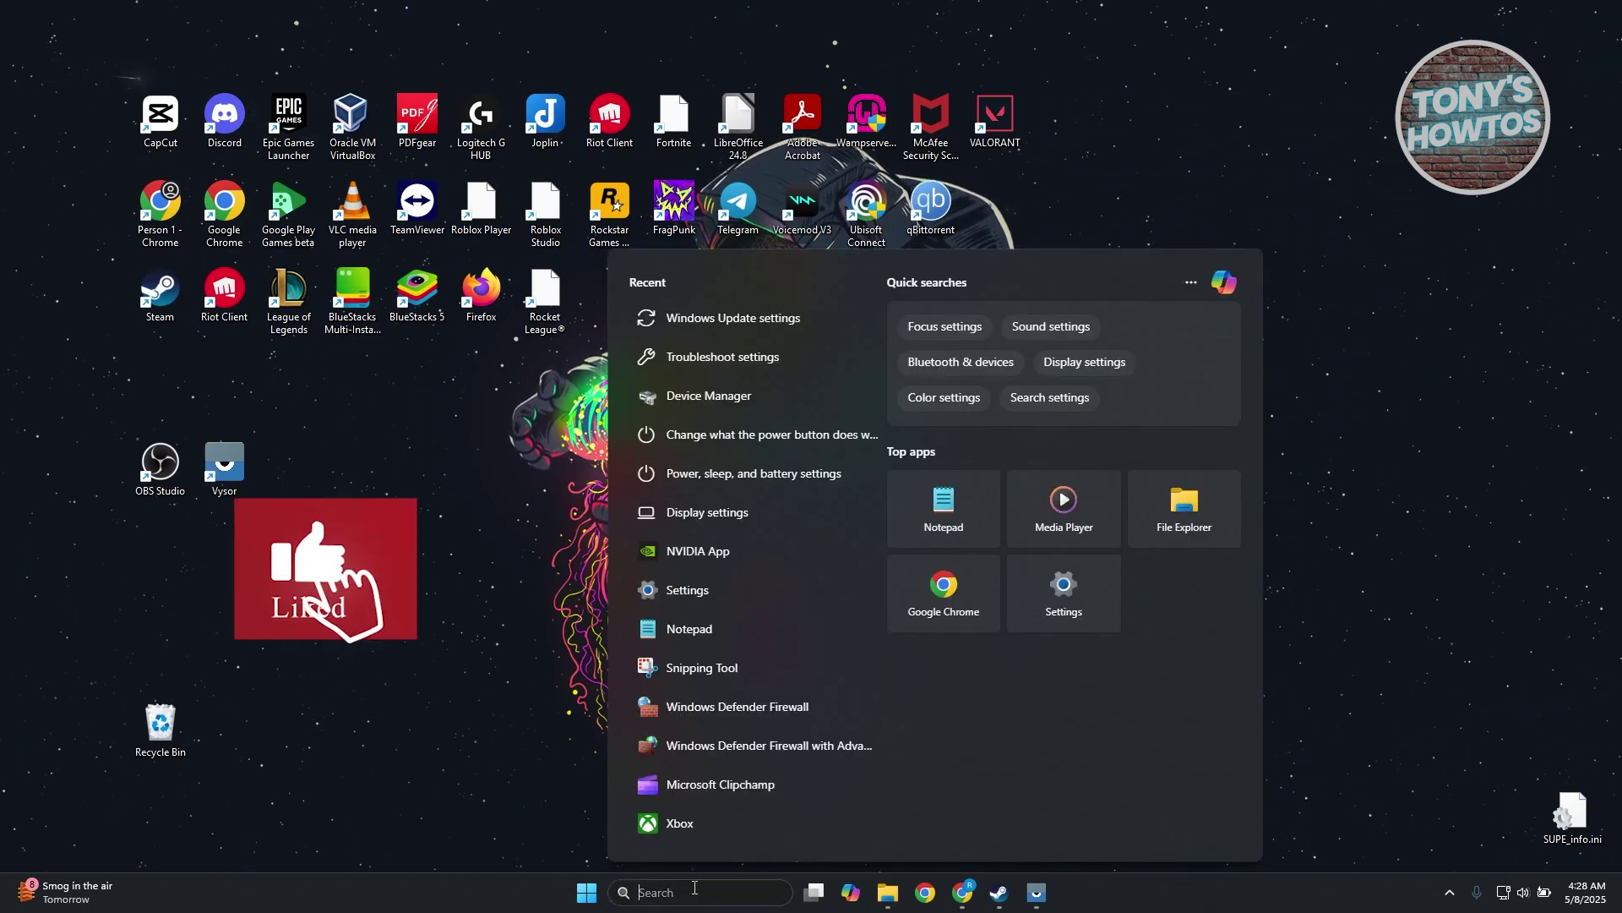
pyautogui.write('cmd')
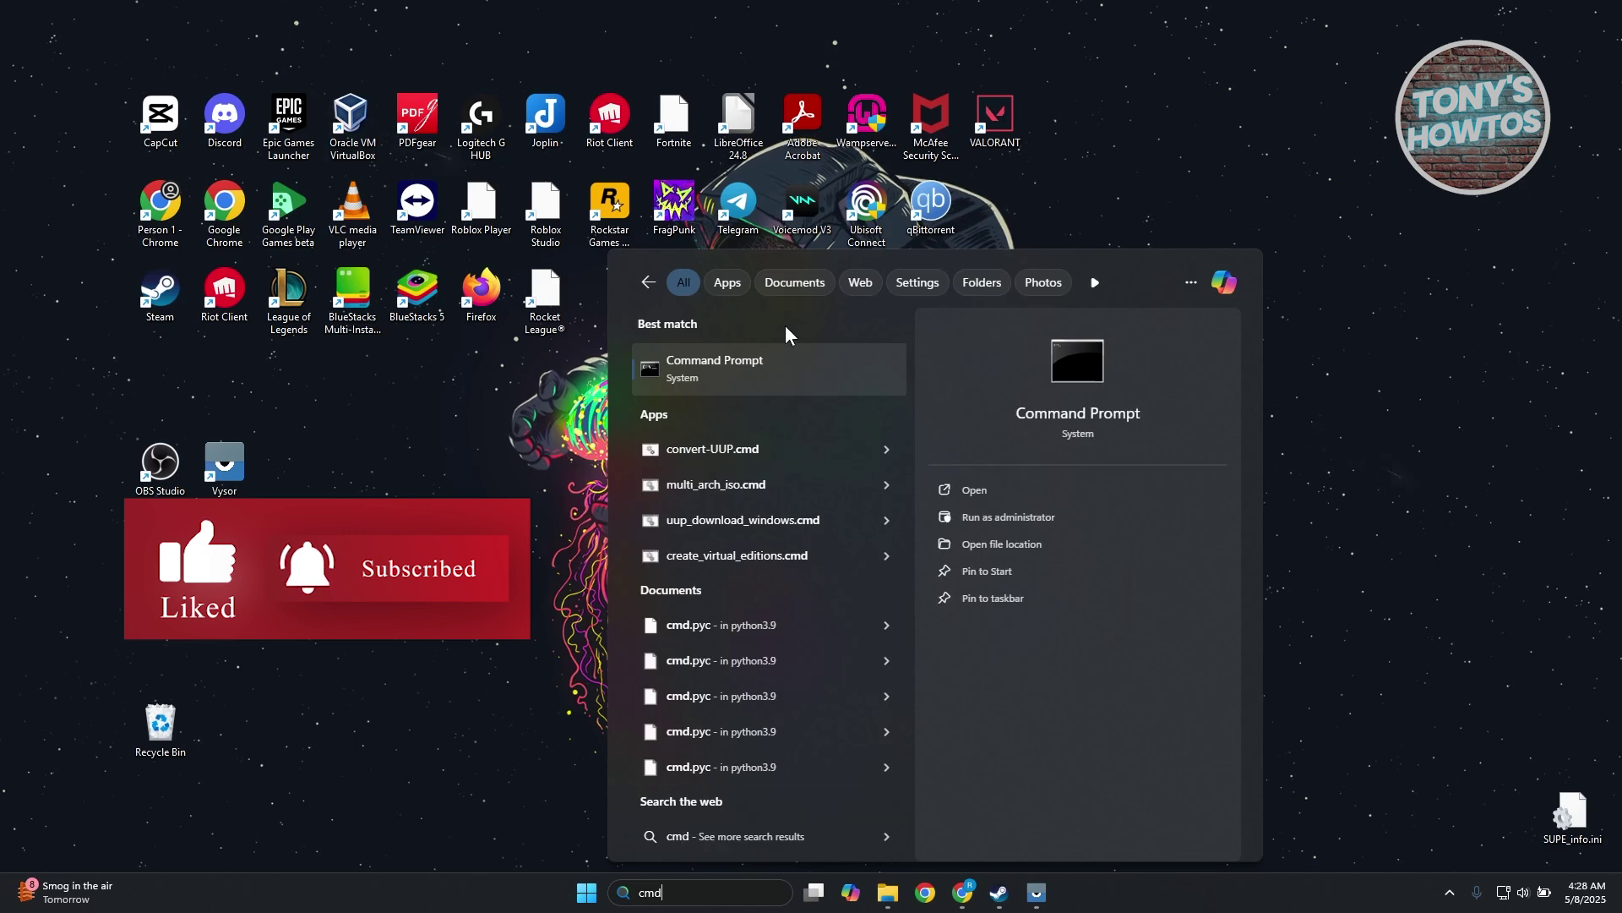
pyautogui.click(743, 358)
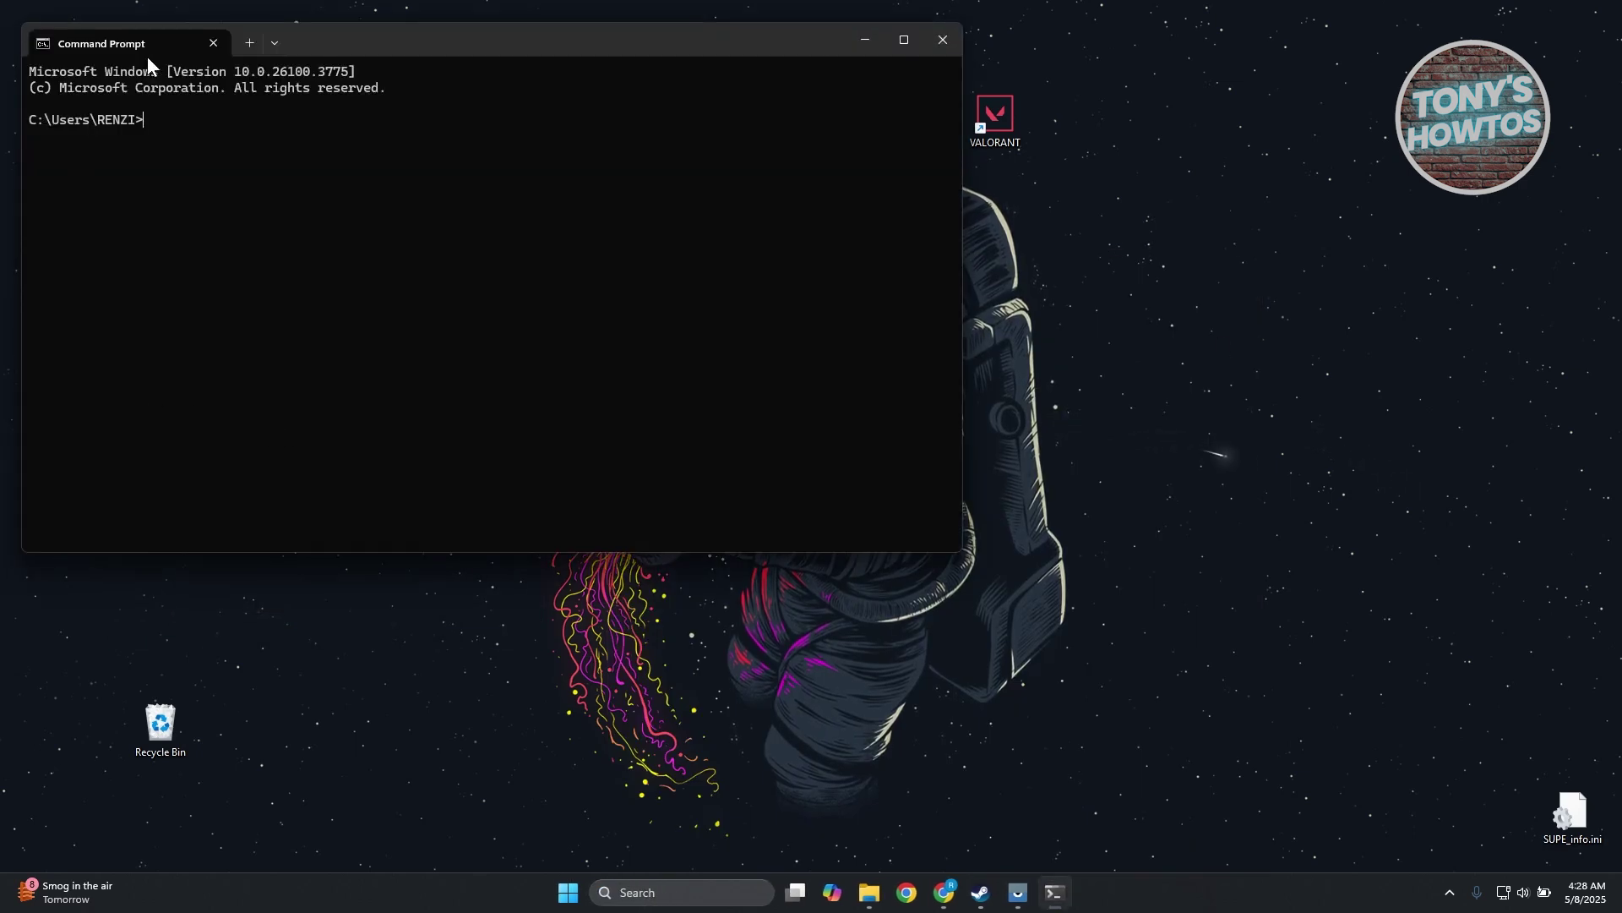
pyautogui.moveTo(378, 42); pyautogui.dragTo(786, 180)
# Run sfc /scannow, which fails with an administrator-required error, then close Command Prompt
pyautogui.write('sfc')
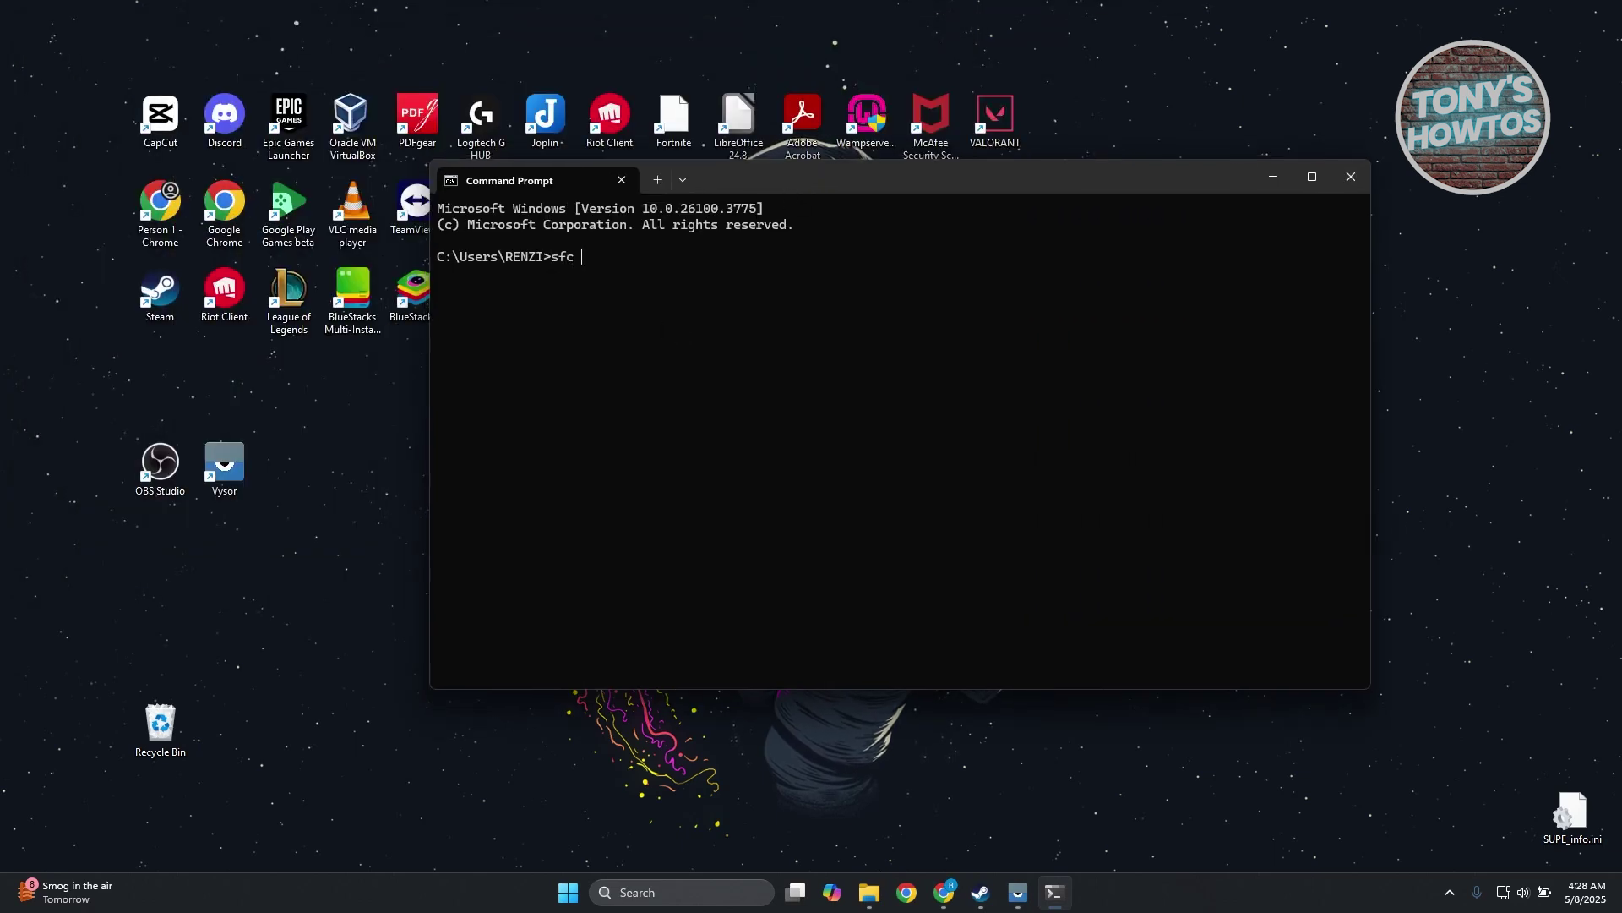
pyautogui.write(' /scannow')
pyautogui.press('Return')
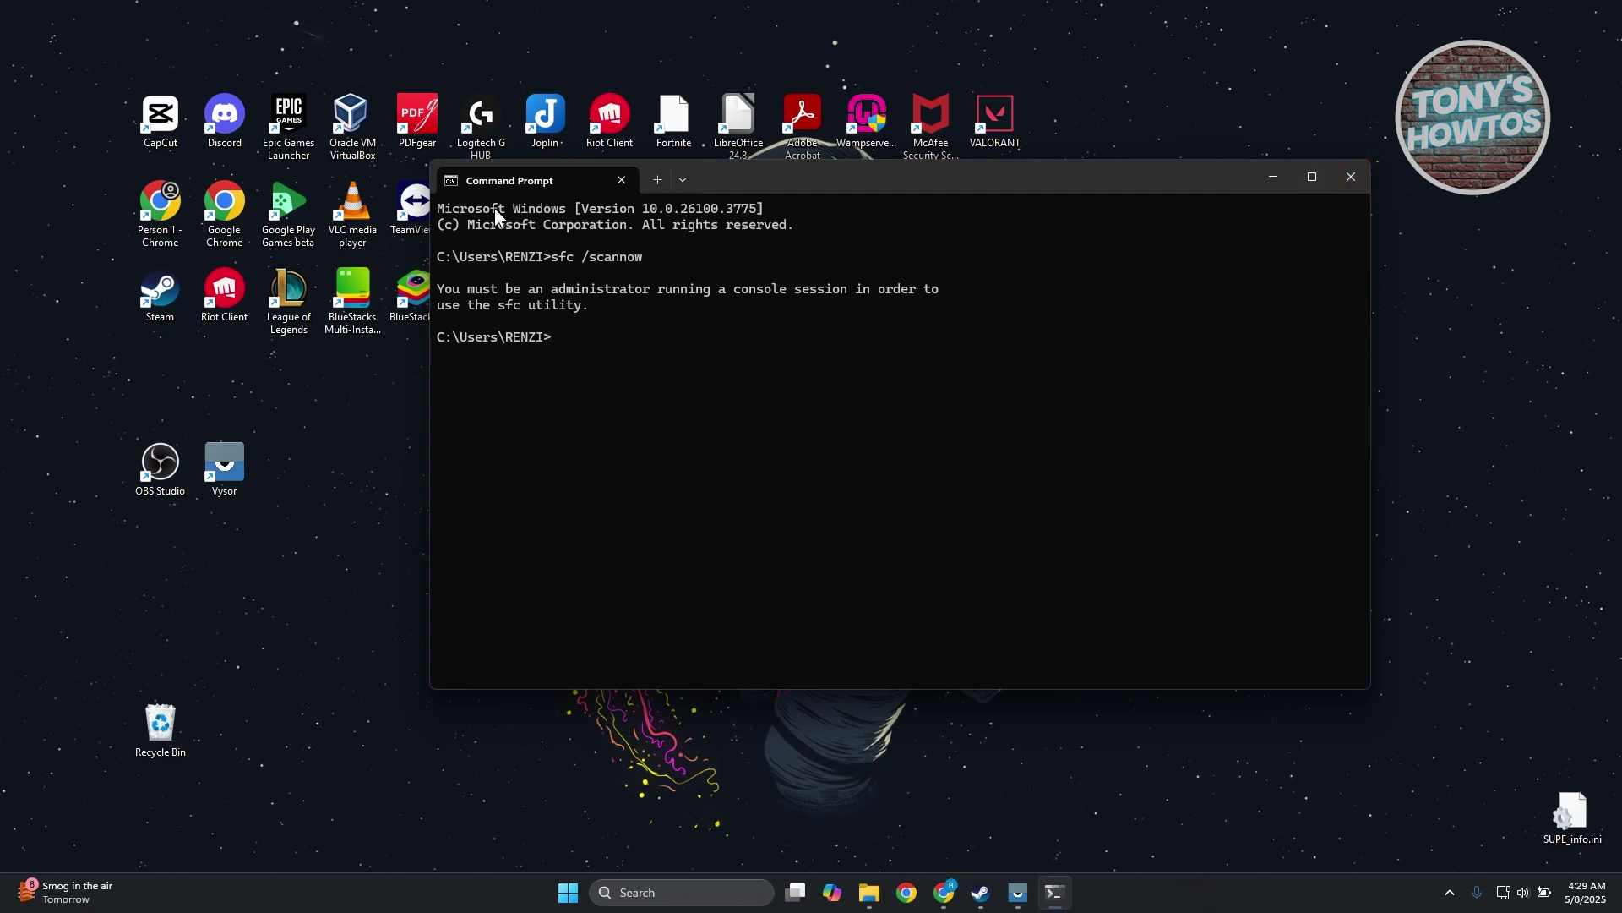
pyautogui.click(1349, 179)
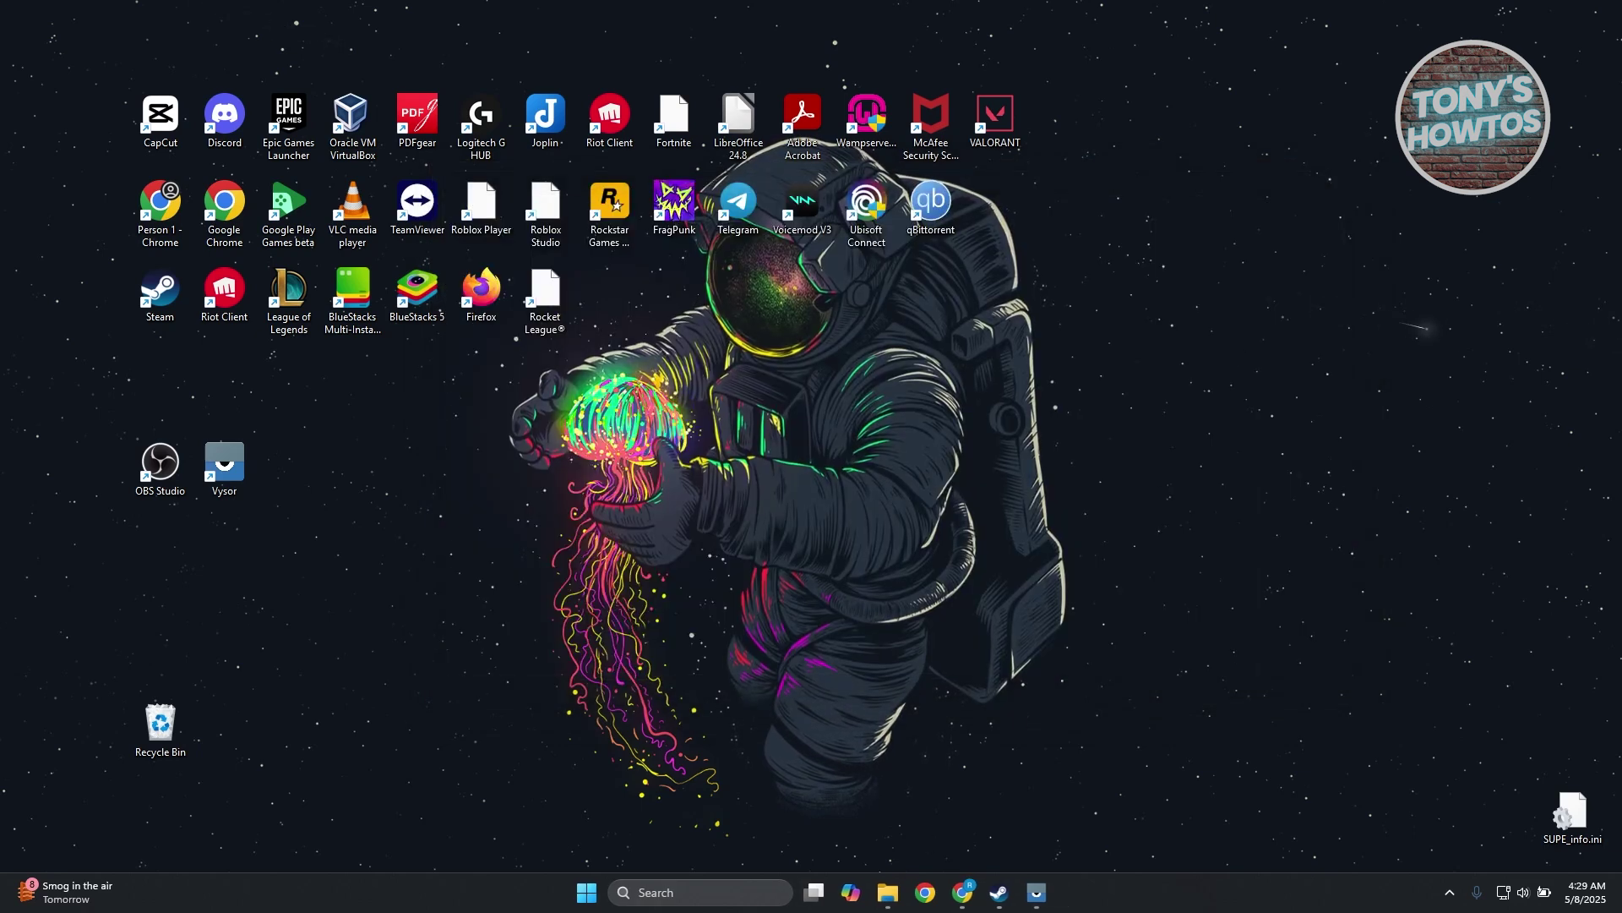
# Launch Command Prompt with Run as administrator and start sfc /scannow
pyautogui.click(741, 894)
pyautogui.write('cmd')
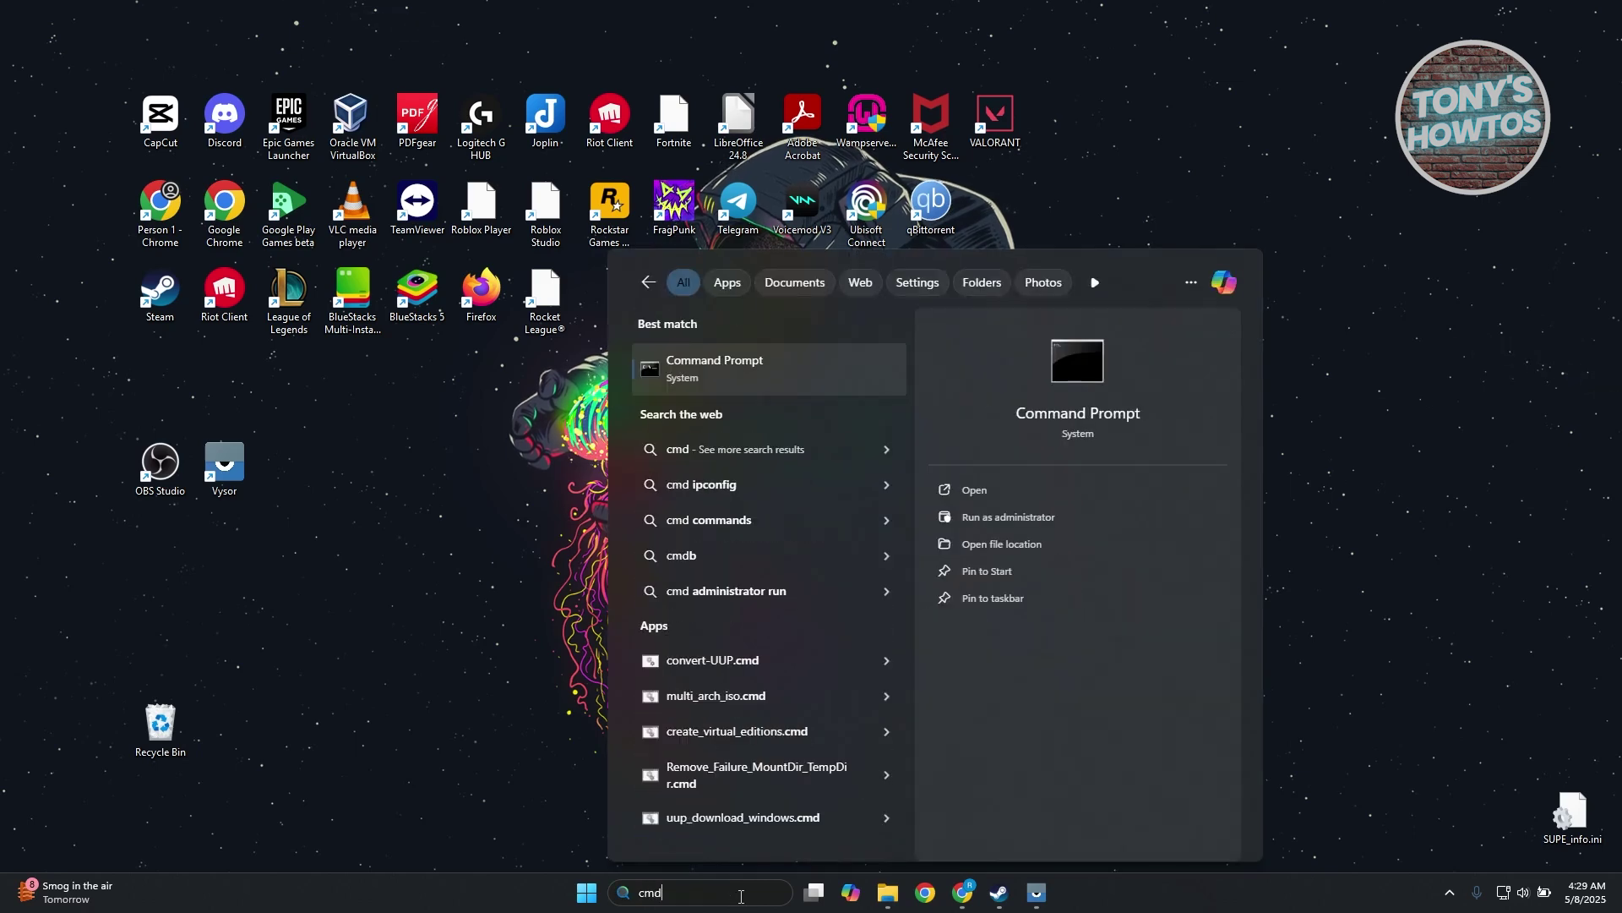
pyautogui.rightClick(791, 370)
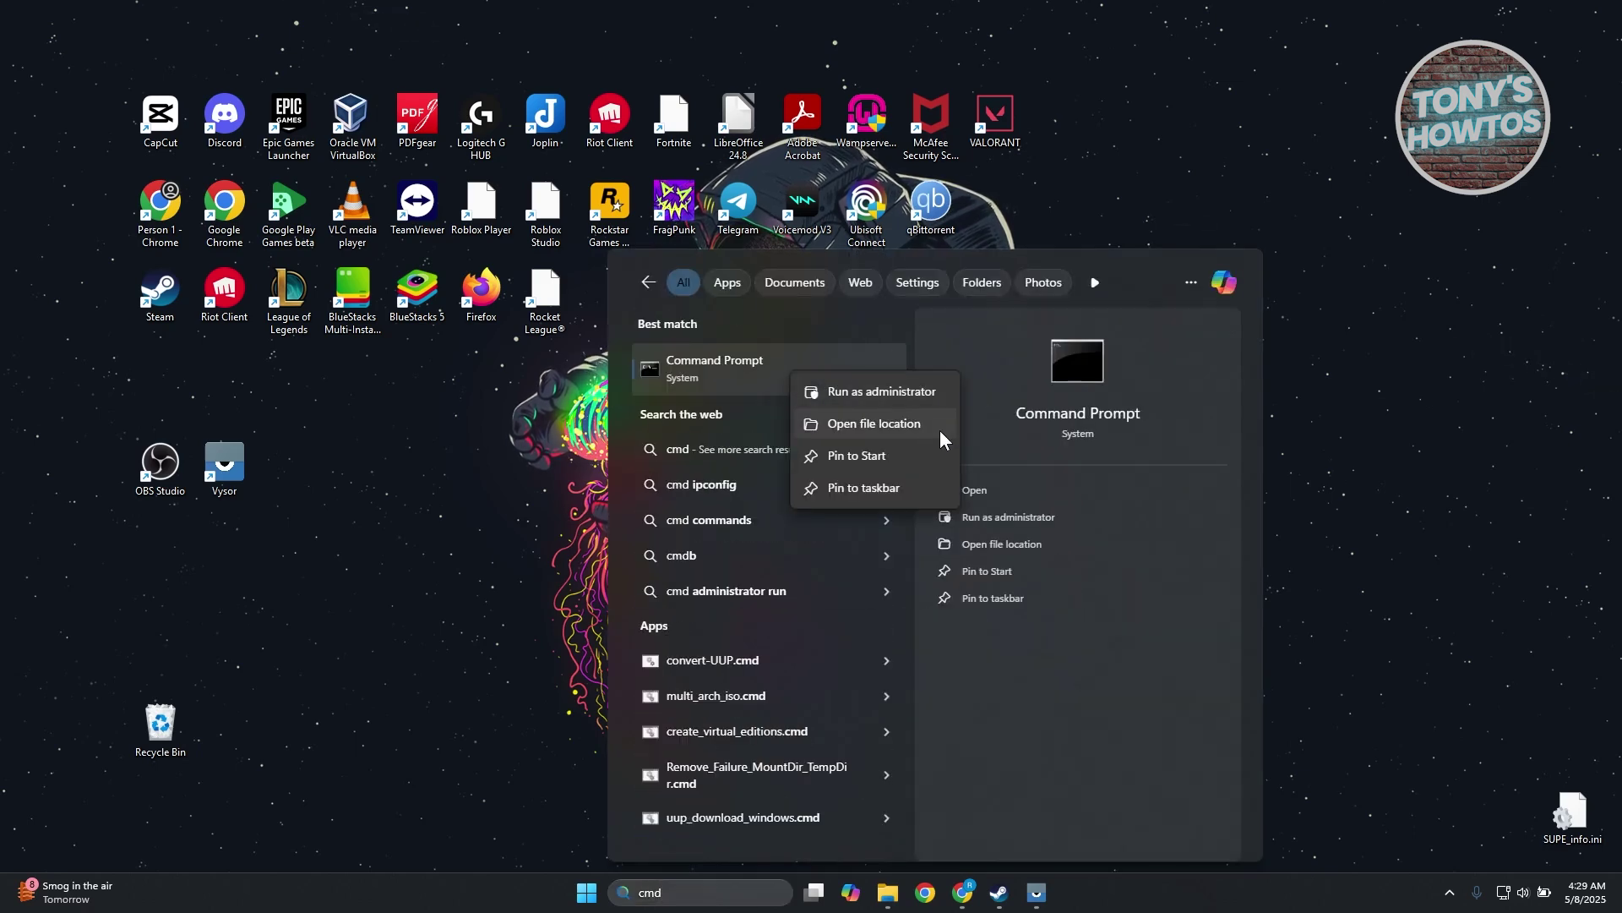
pyautogui.click(909, 399)
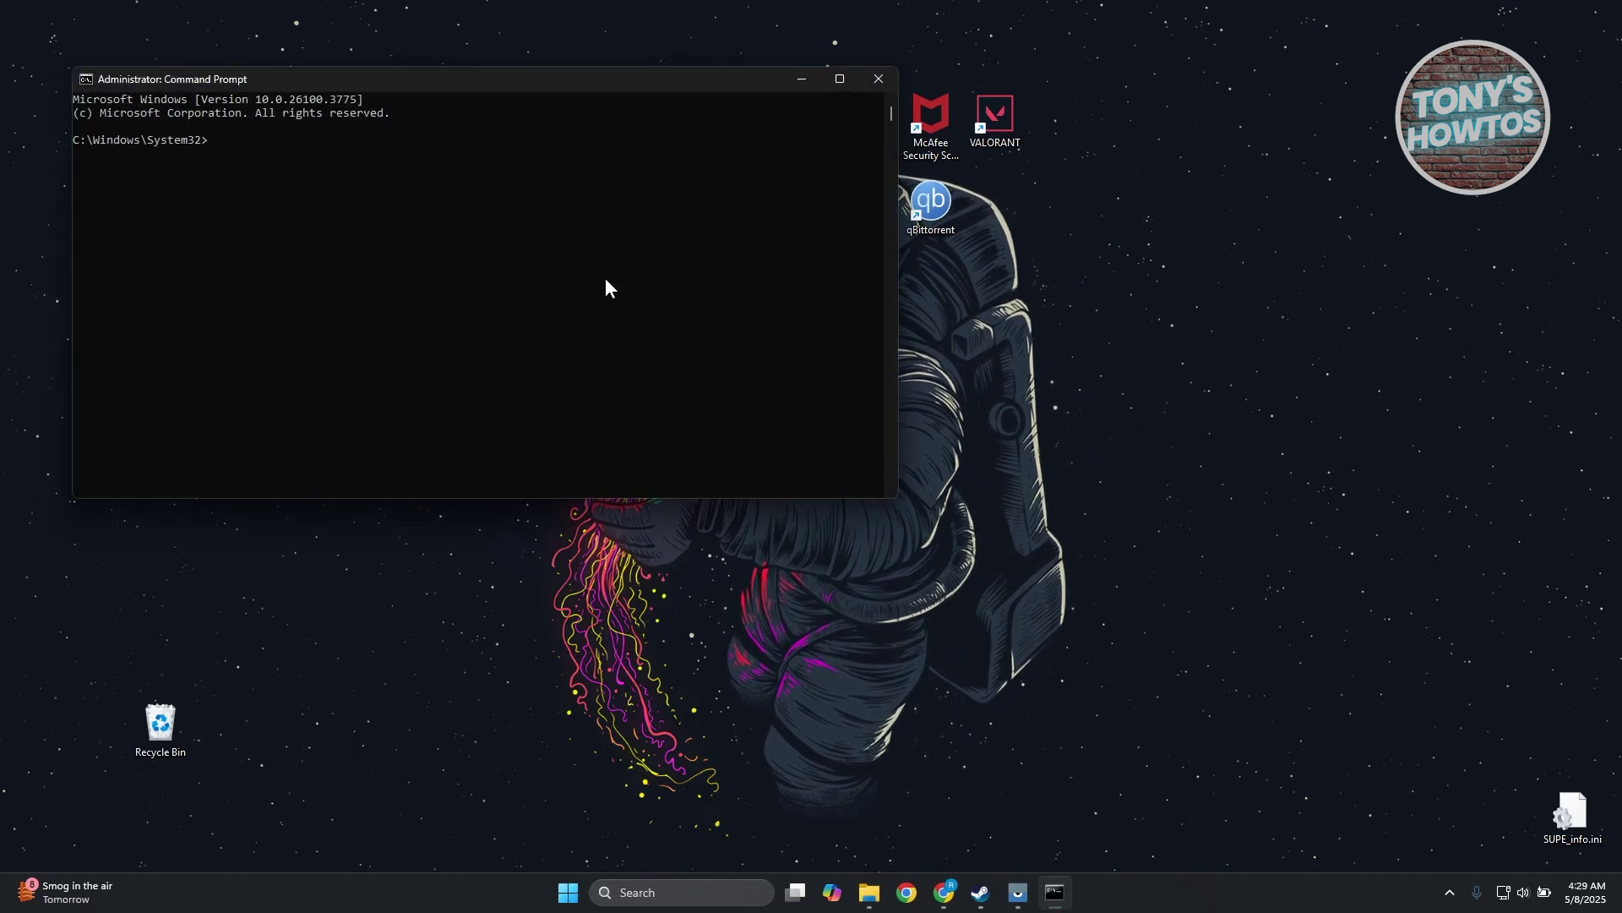
pyautogui.write('sfc ')
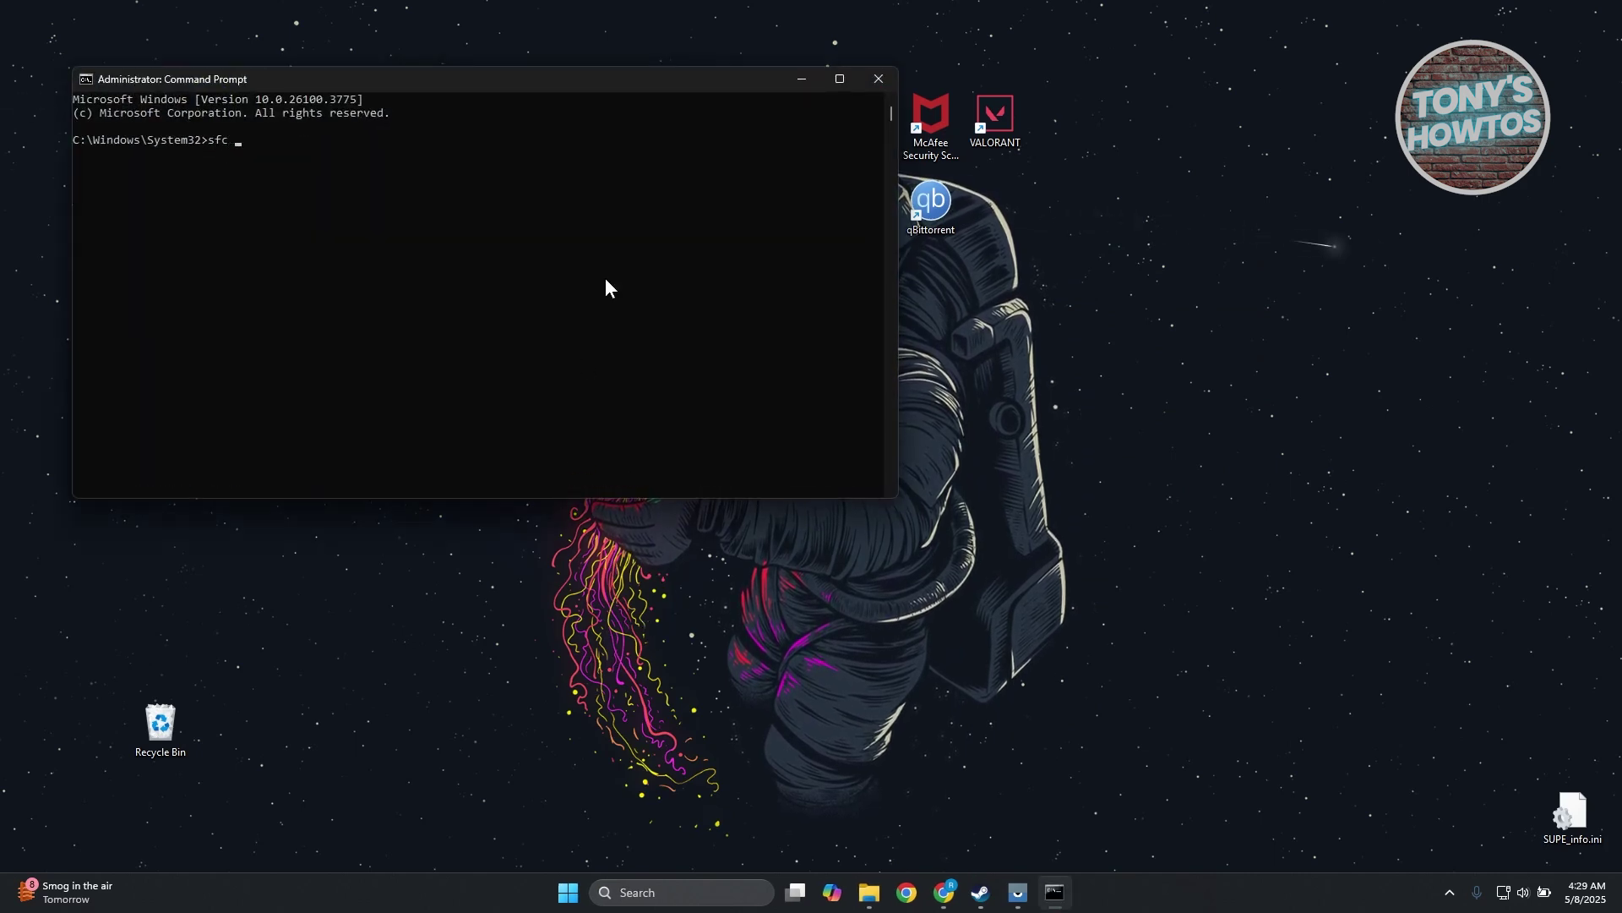
pyautogui.write('/scan')
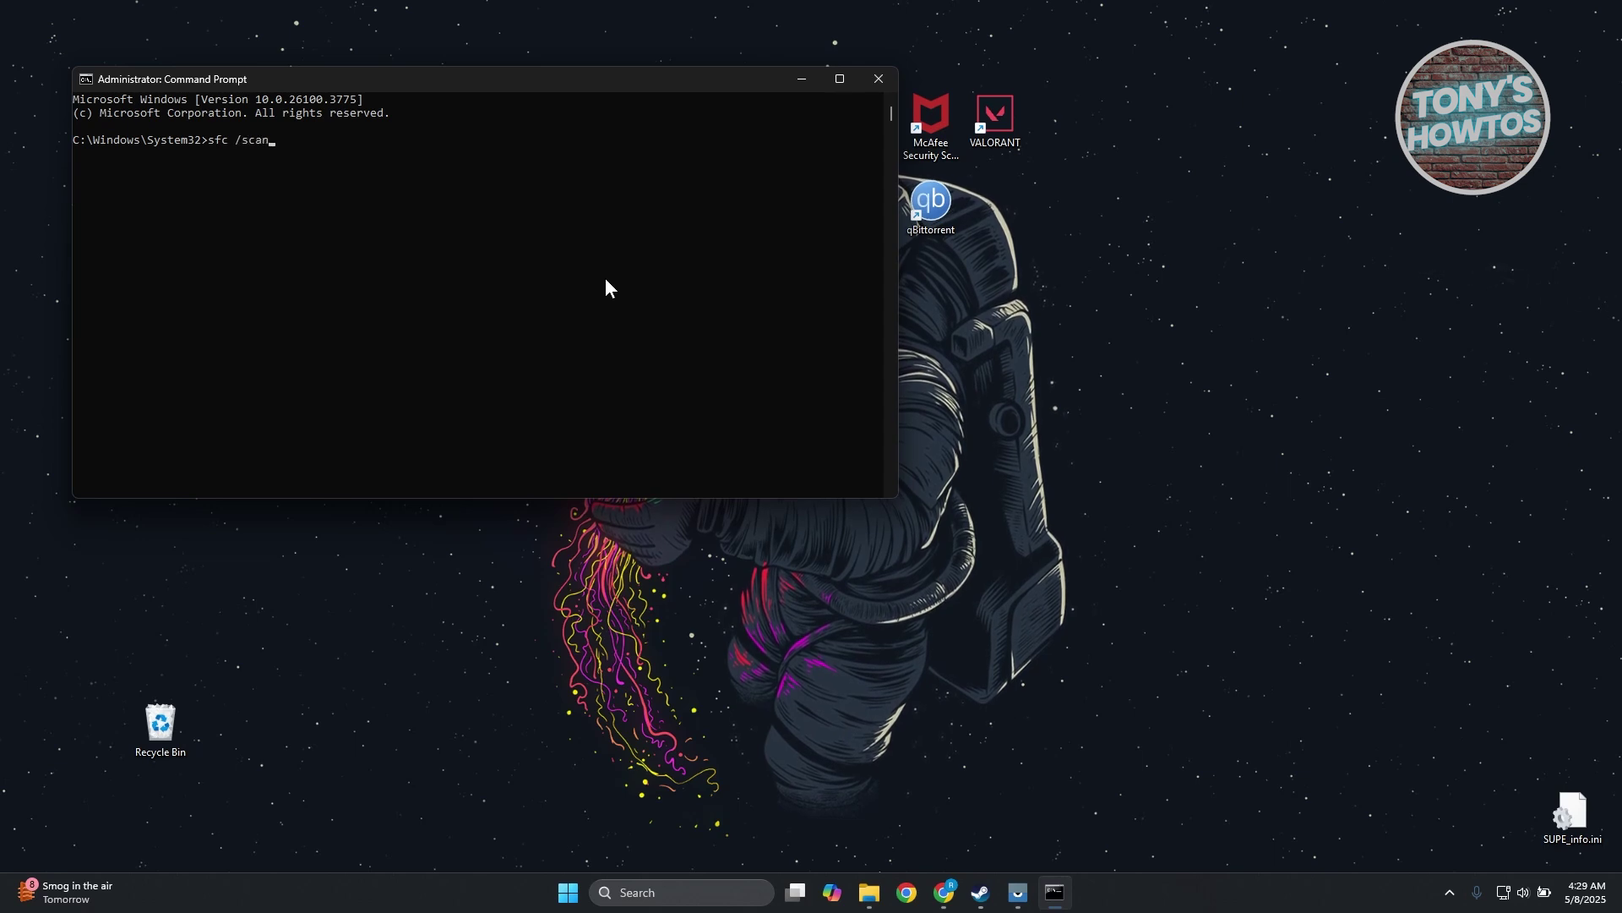
pyautogui.write('now')
pyautogui.press('Return')
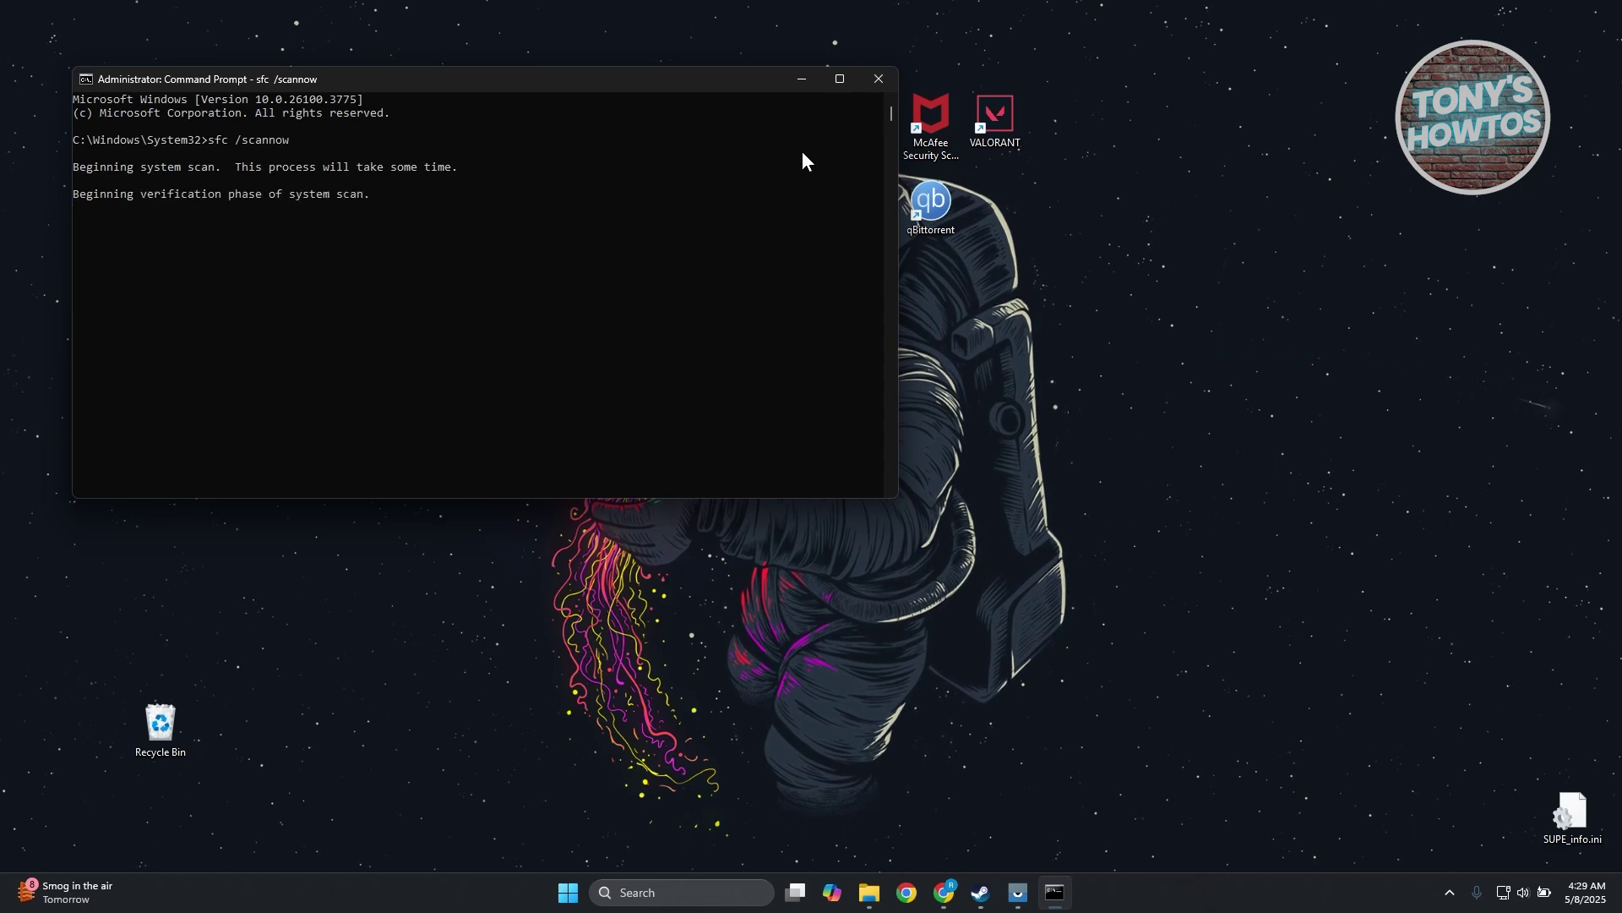
# Close the Administrator: Command Prompt window while the sfc scan is running
pyautogui.click(875, 80)
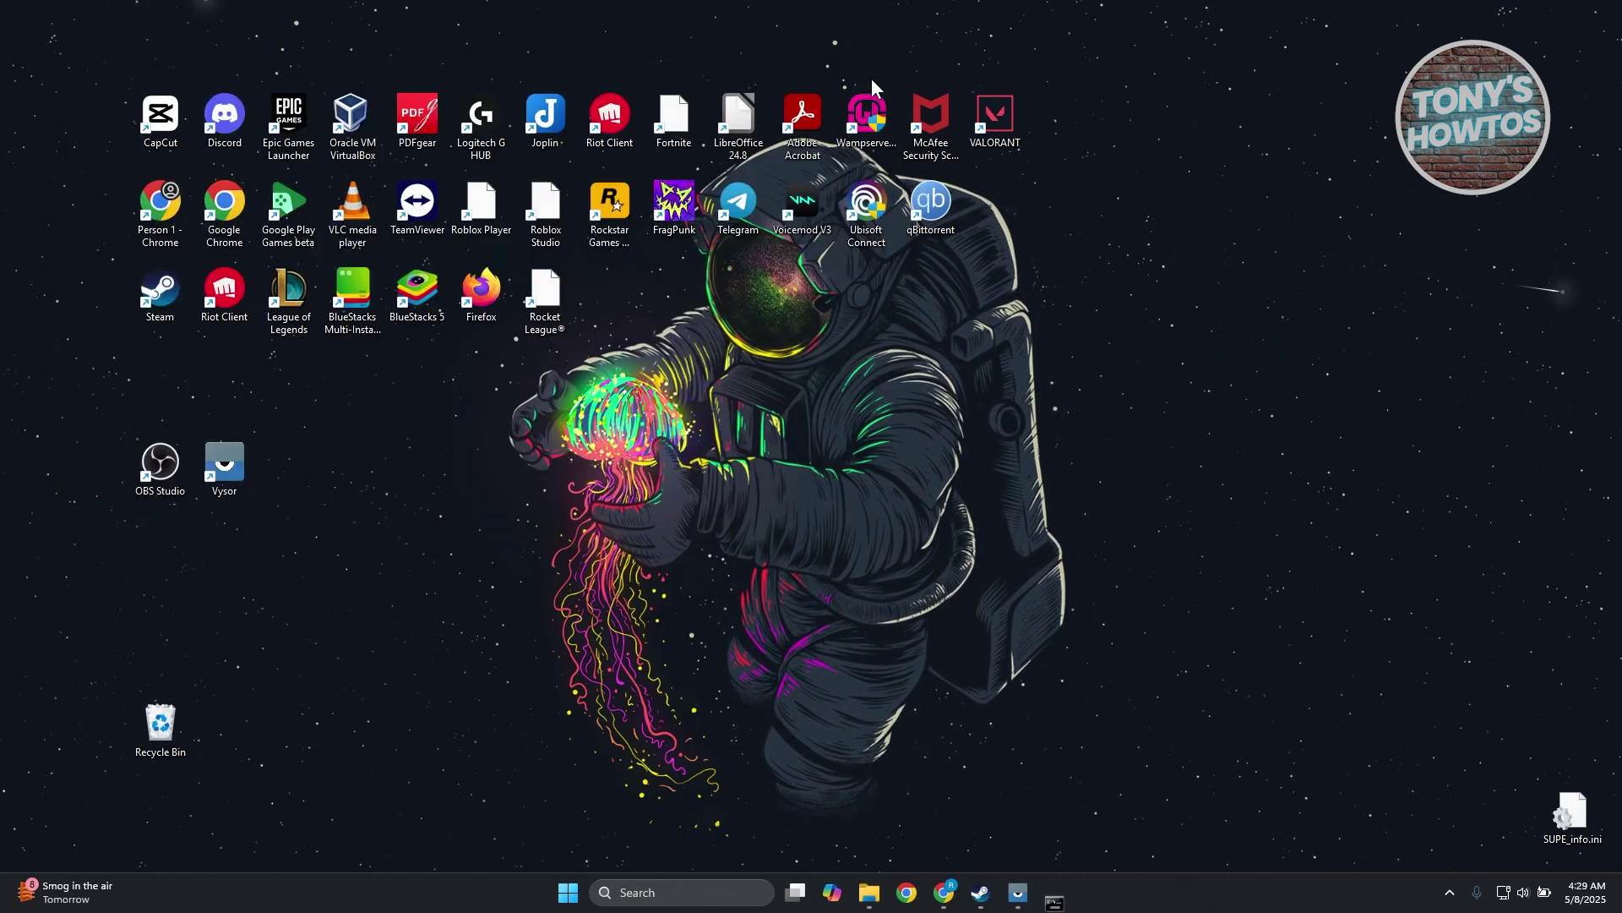